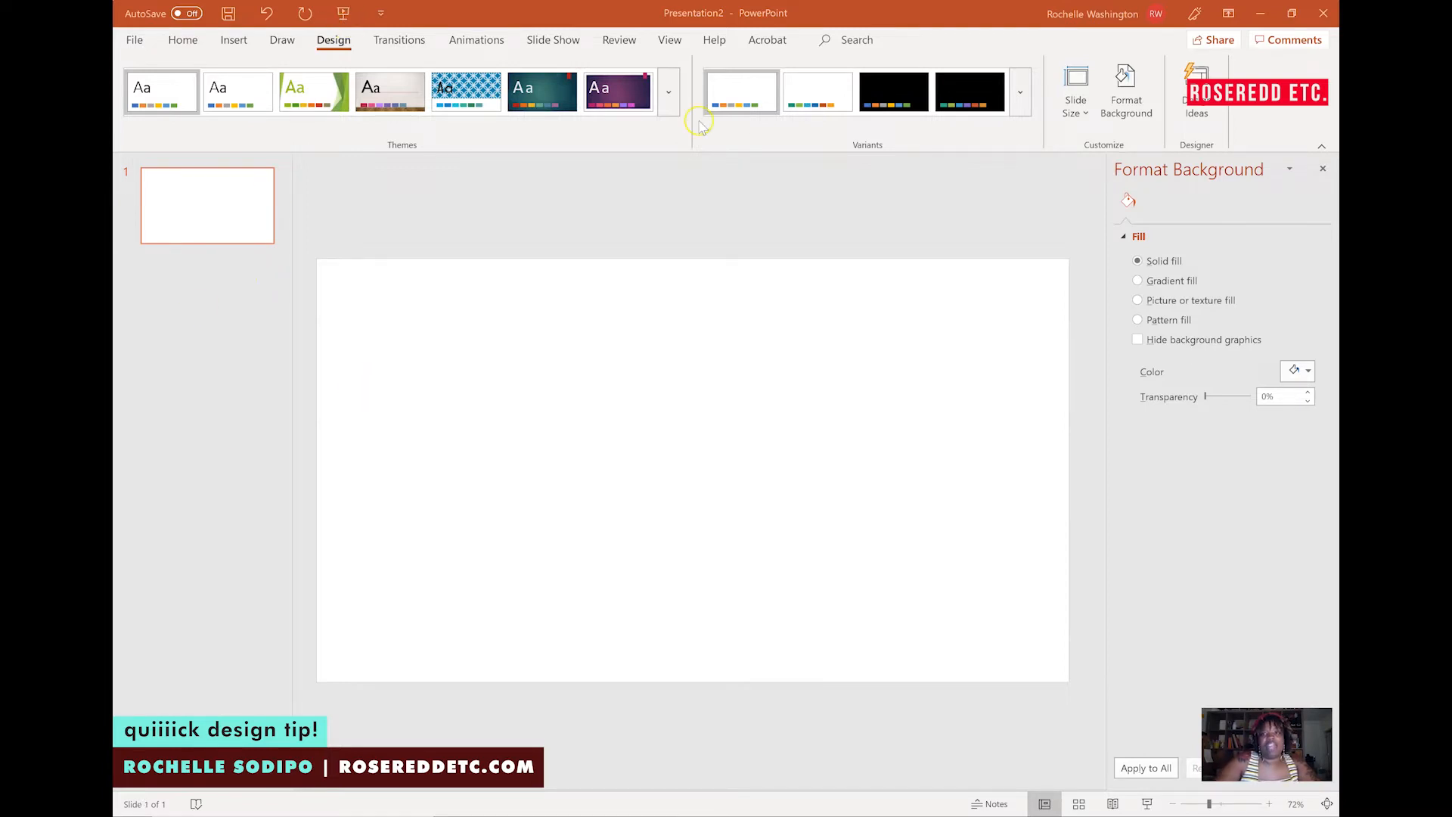
# Change the slide size to a custom portrait orientation, choosing to maximize content.
pyautogui.click(1082, 119)
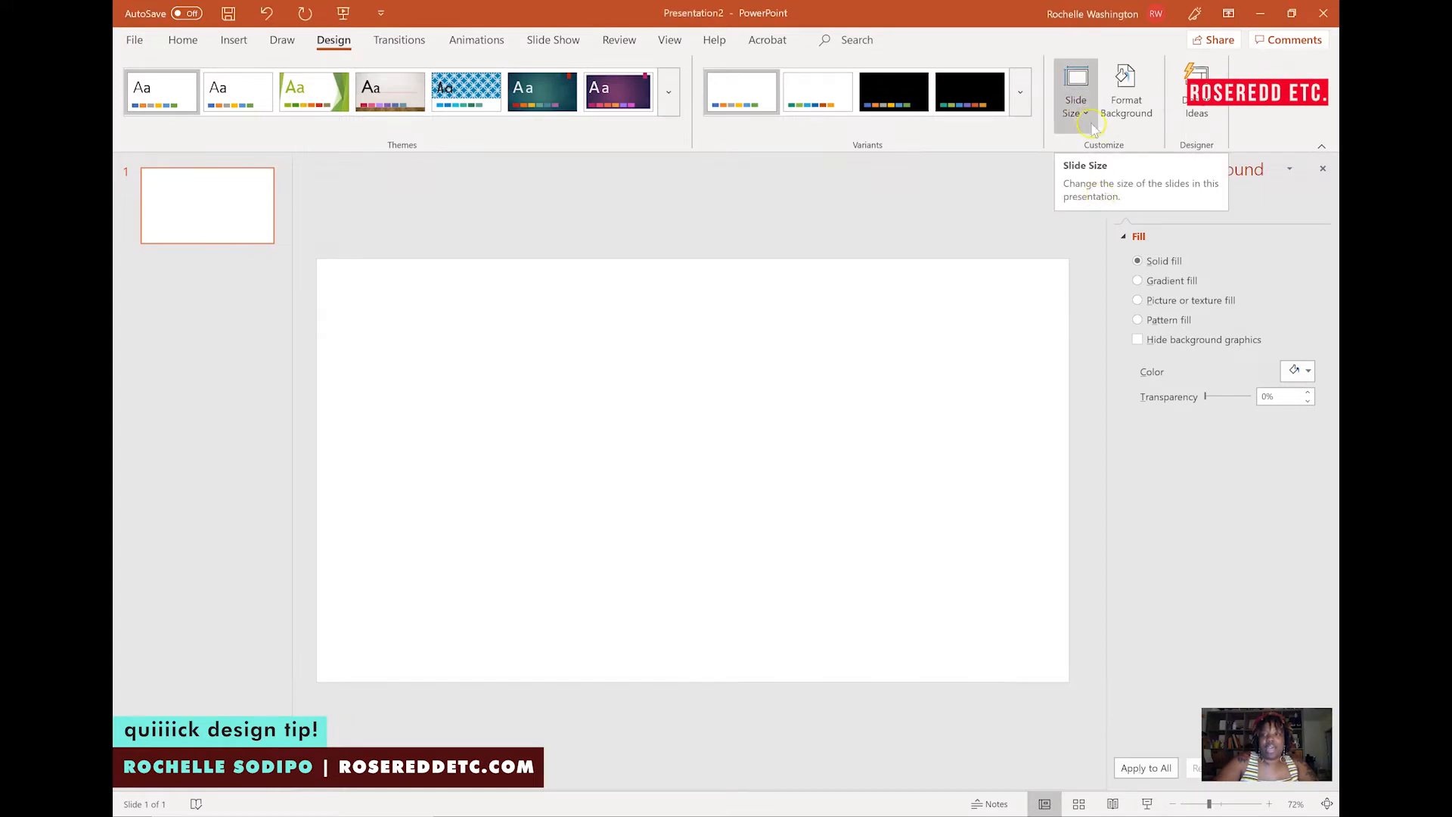
pyautogui.click(1087, 116)
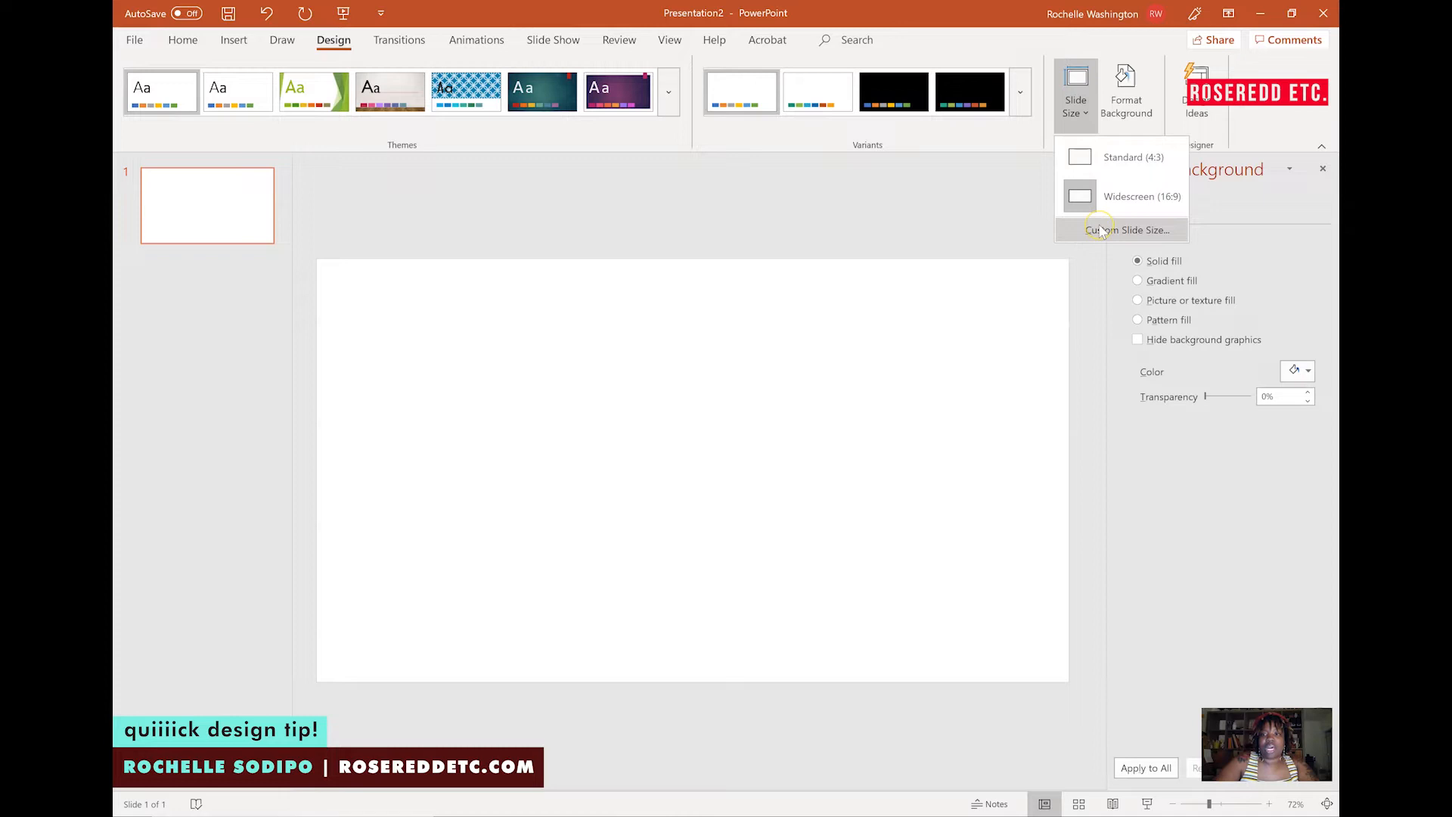
pyautogui.click(1100, 230)
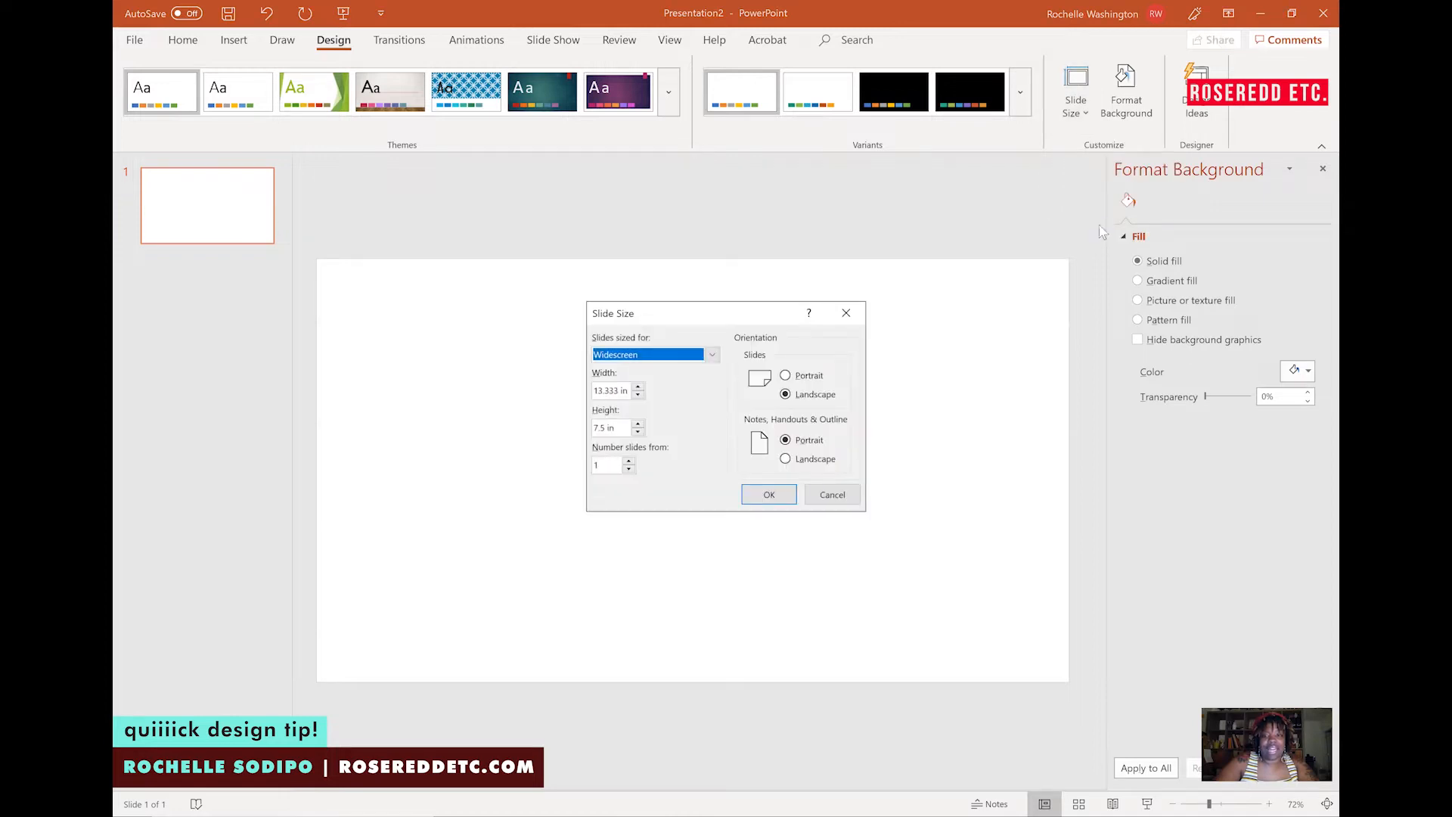
pyautogui.click(822, 382)
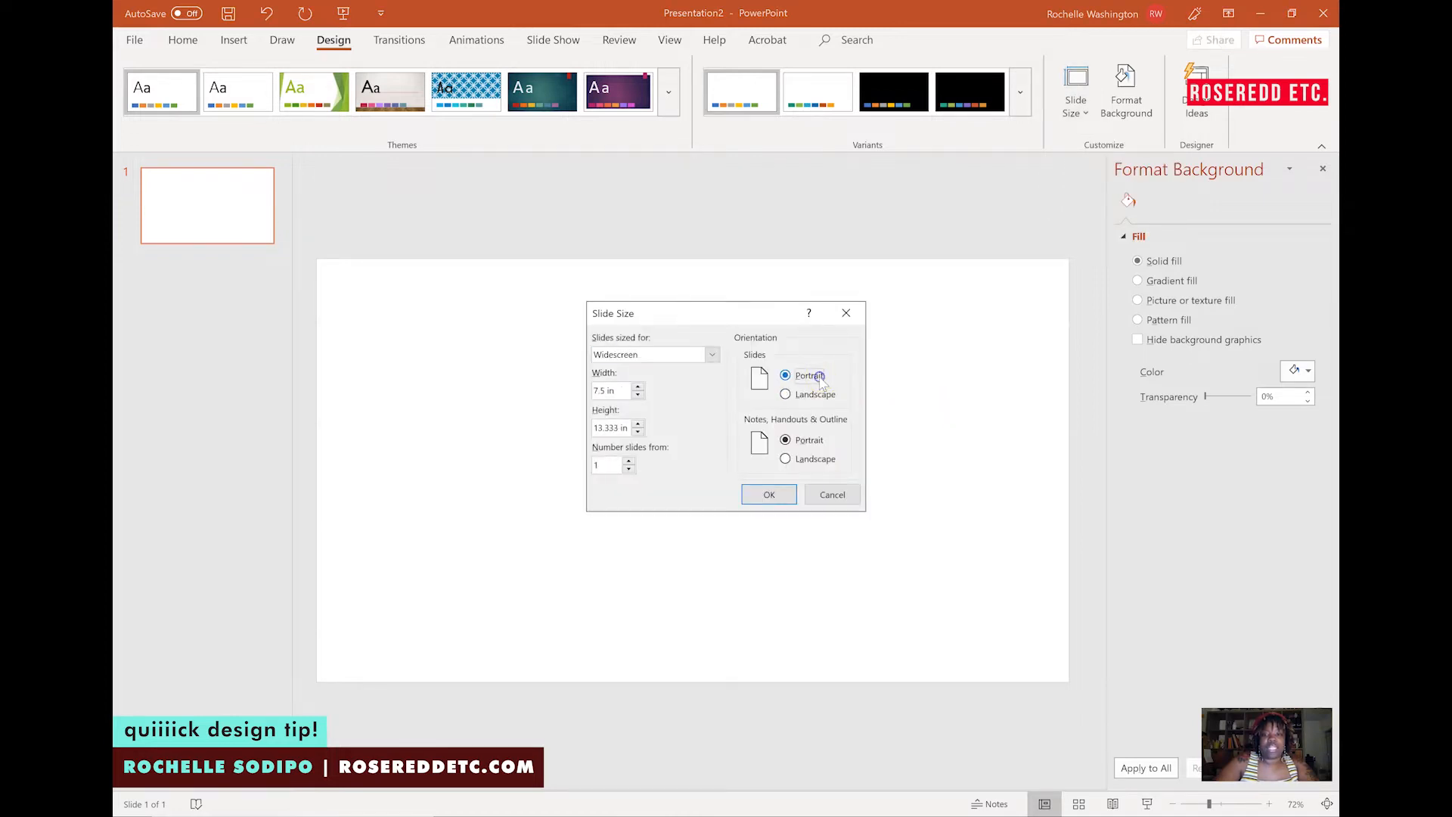
pyautogui.click(767, 495)
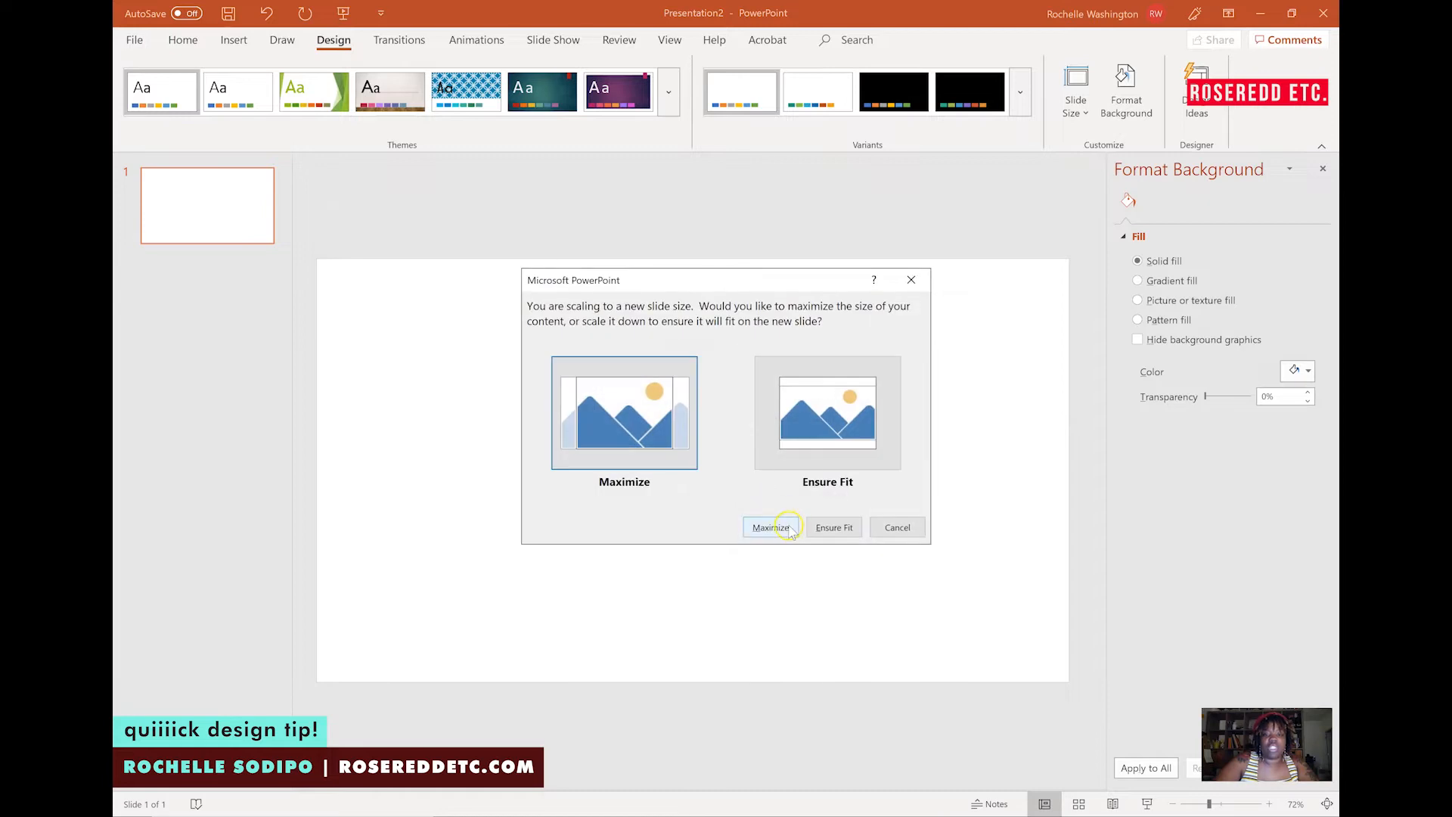
pyautogui.click(786, 528)
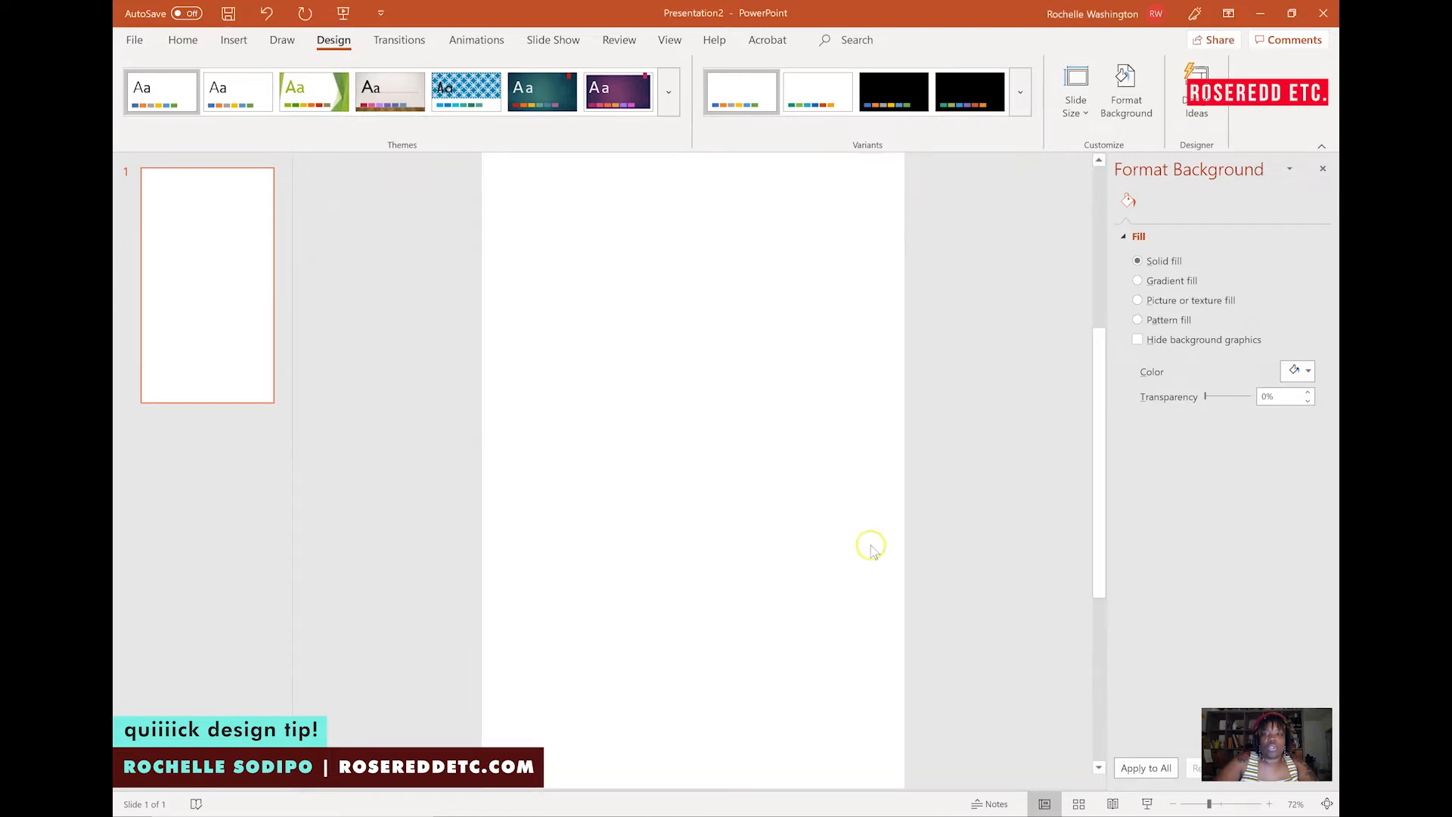
# Set the slide background to a light beige solid fill from the recent colors.
pyautogui.click(1201, 805)
pyautogui.moveTo(1202, 804); pyautogui.dragTo(1200, 804)
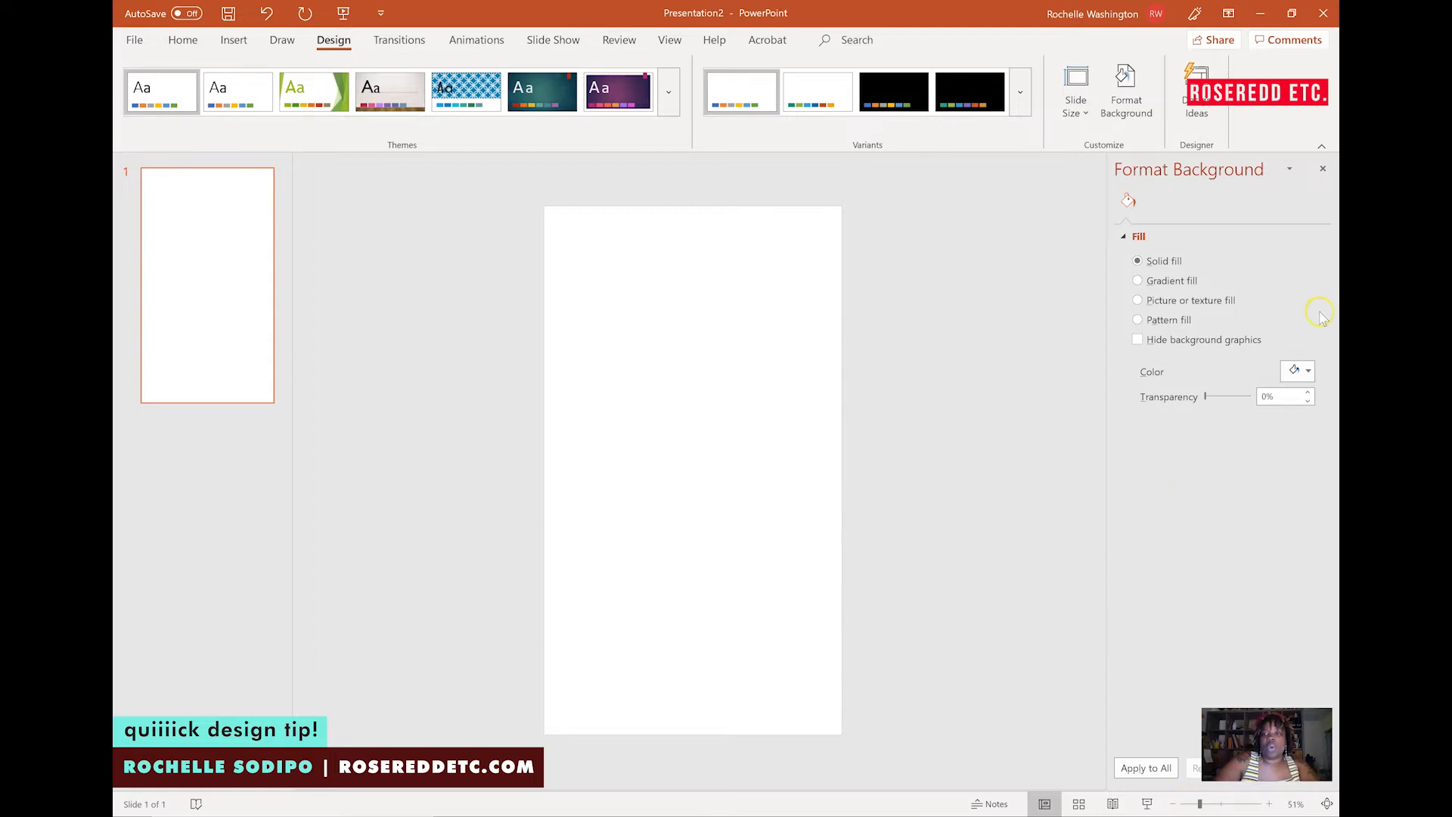
pyautogui.click(1308, 370)
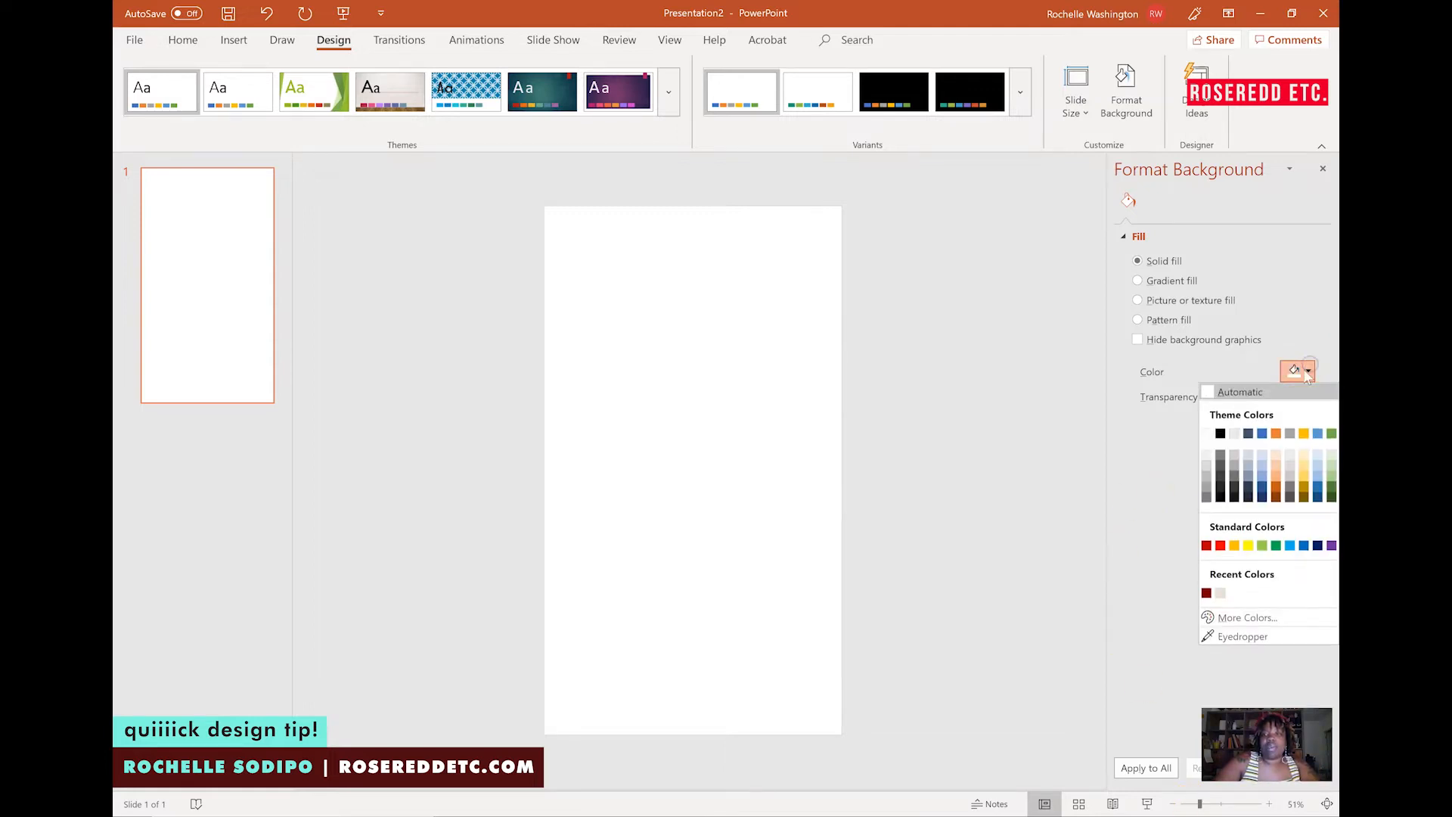
pyautogui.click(1220, 593)
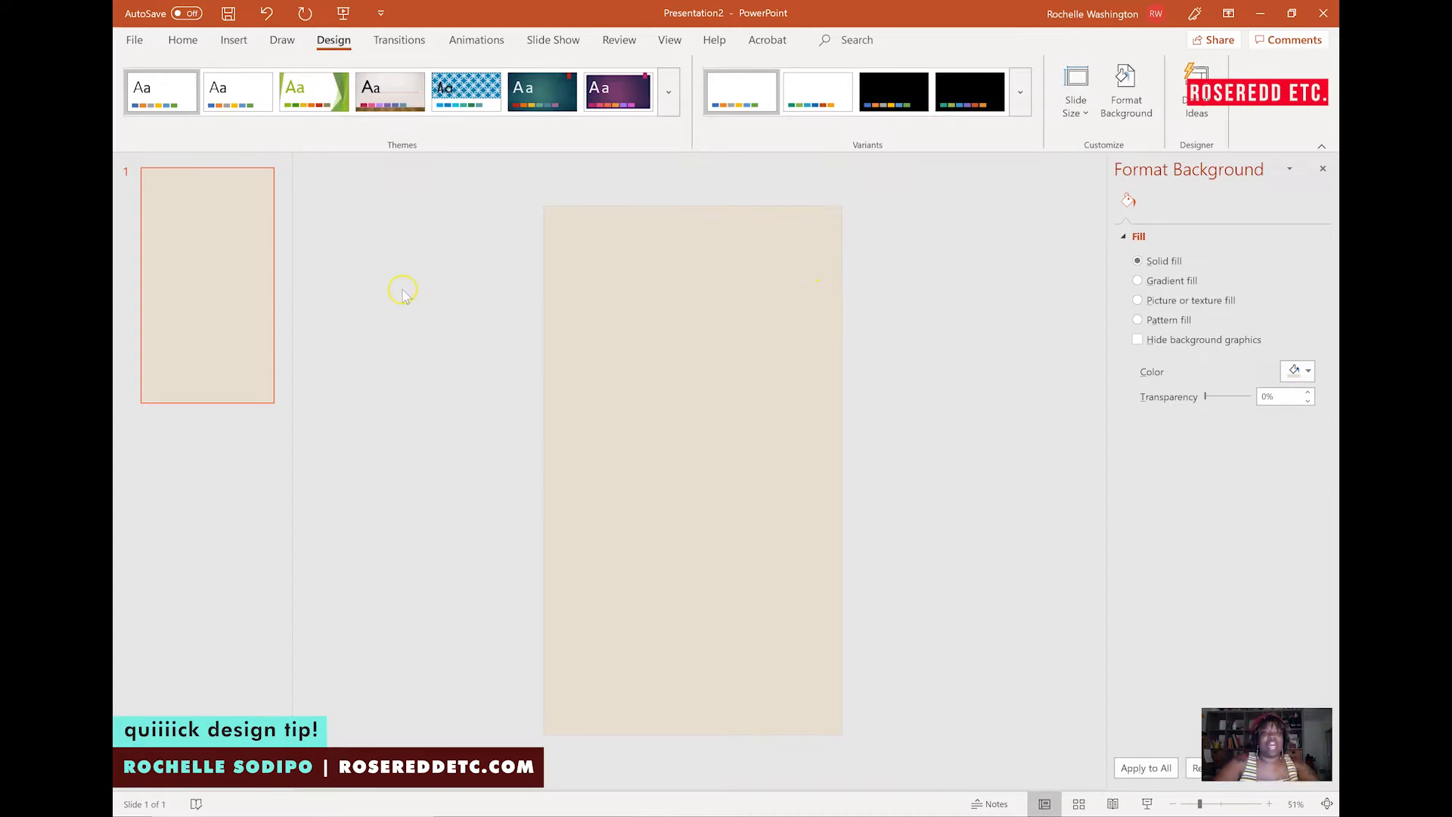
# Insert a small oval near the top-left corner of the slide.
pyautogui.click(198, 43)
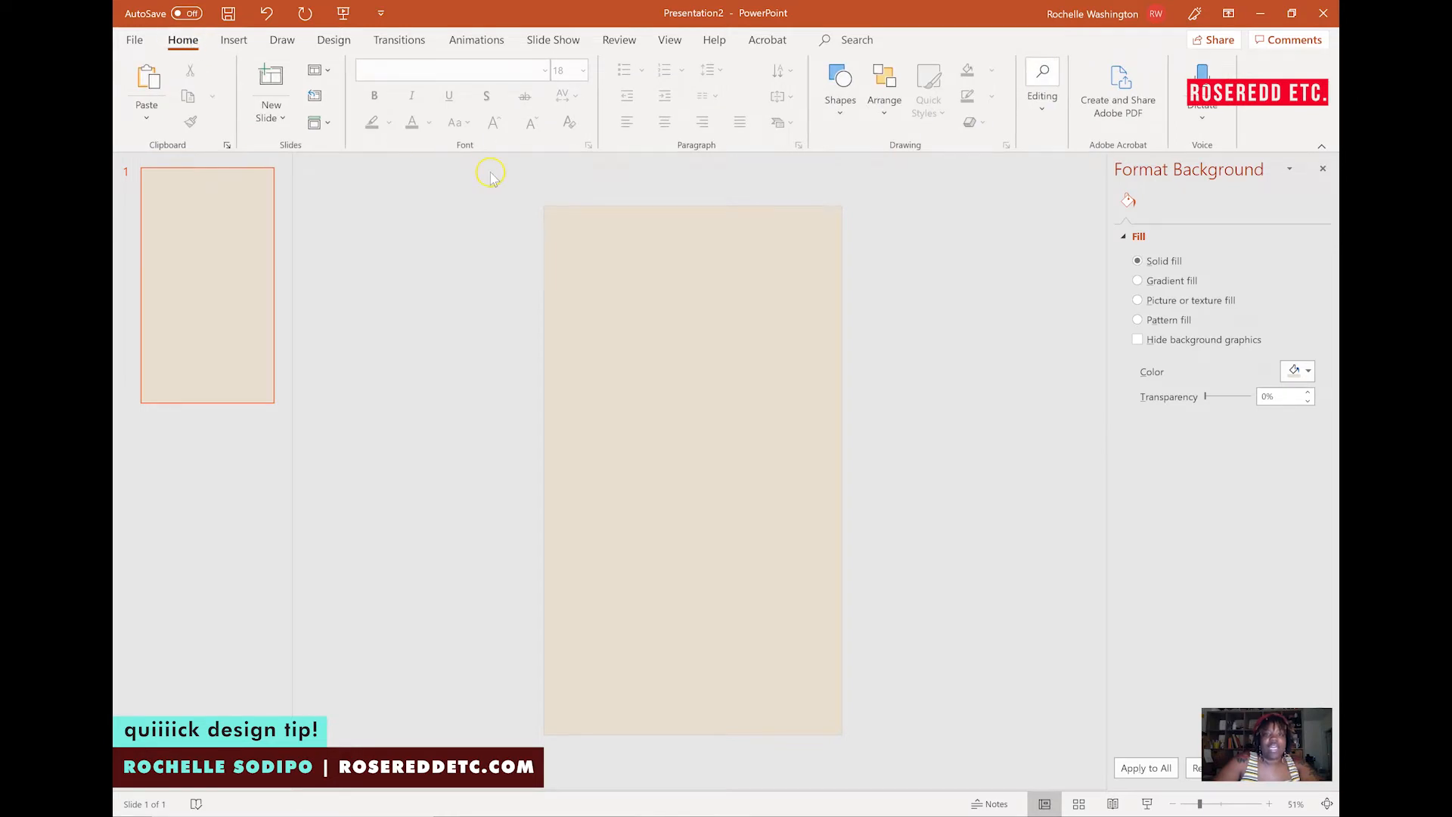
pyautogui.click(847, 89)
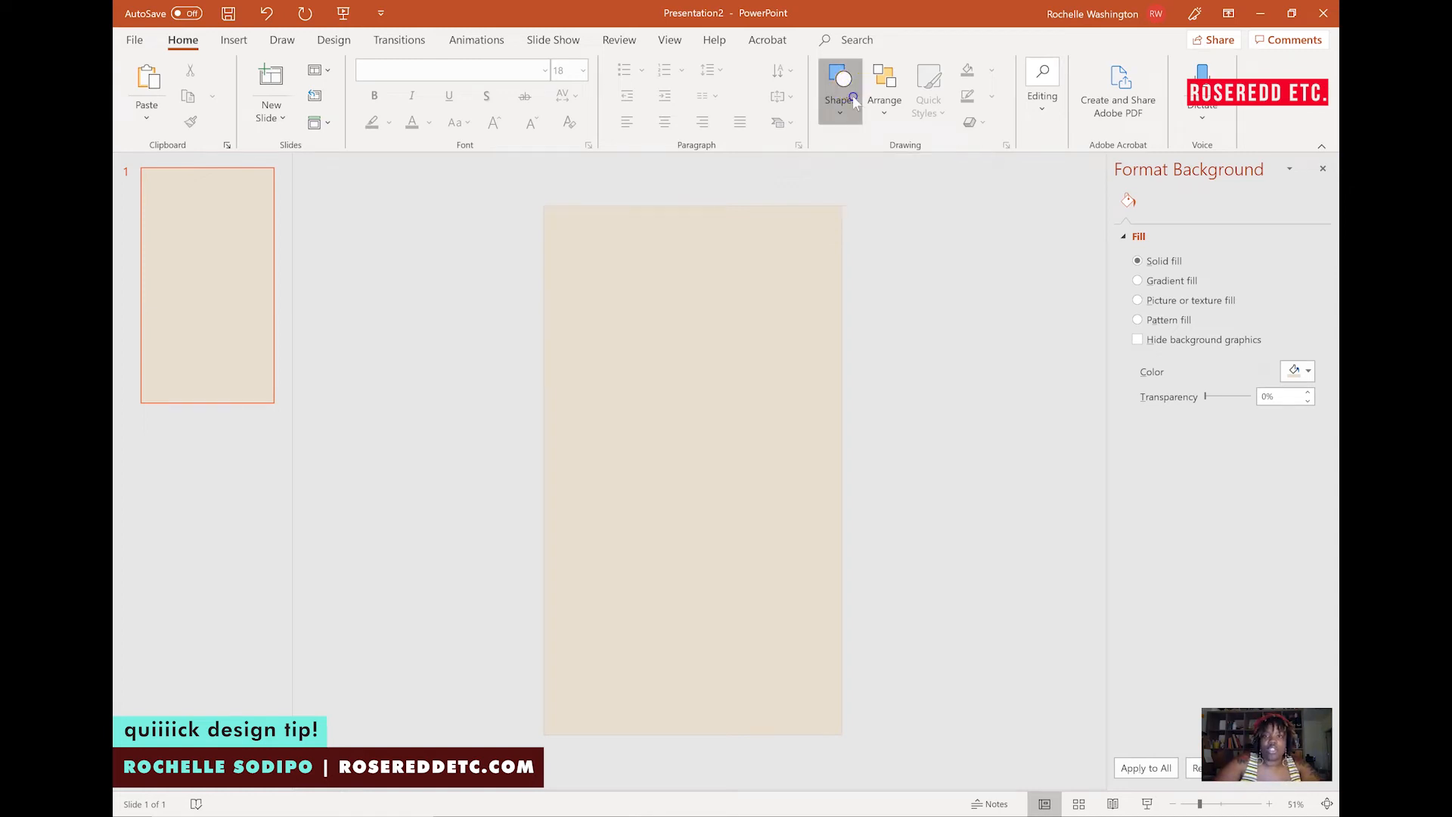
pyautogui.click(895, 160)
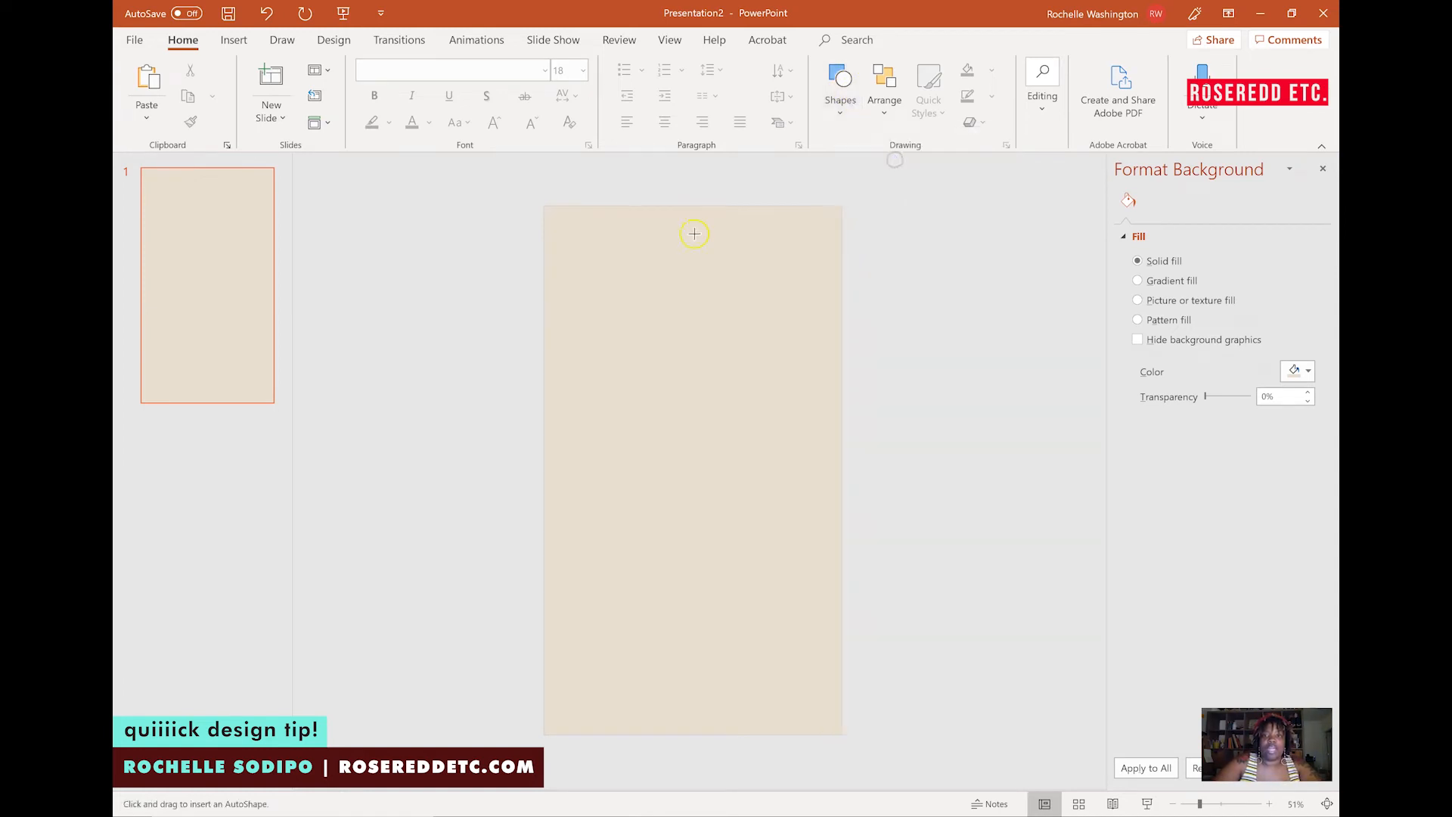
pyautogui.click(565, 230)
# Fill the small circle with white.
pyautogui.click(936, 84)
pyautogui.click(991, 69)
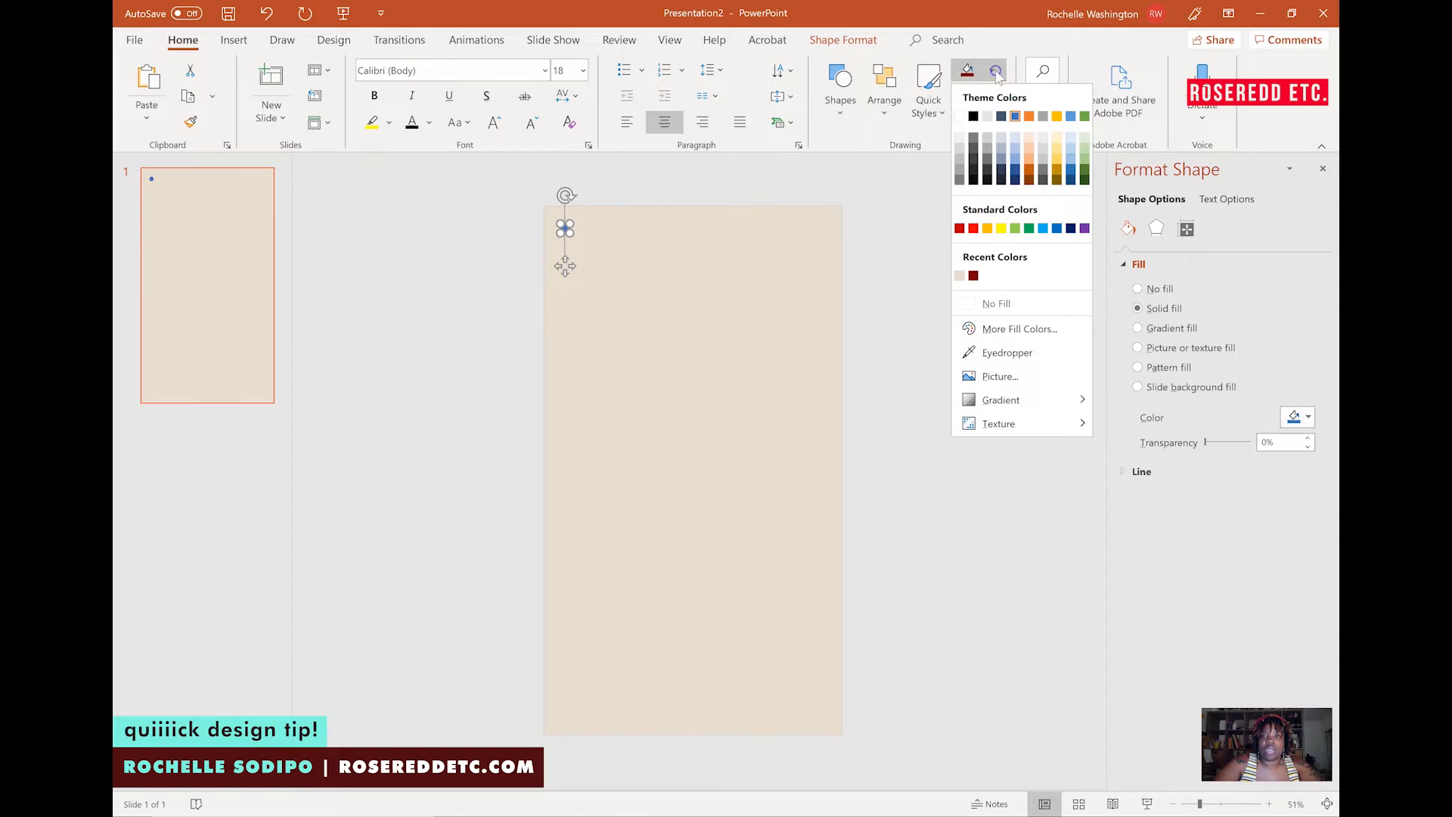
pyautogui.click(960, 120)
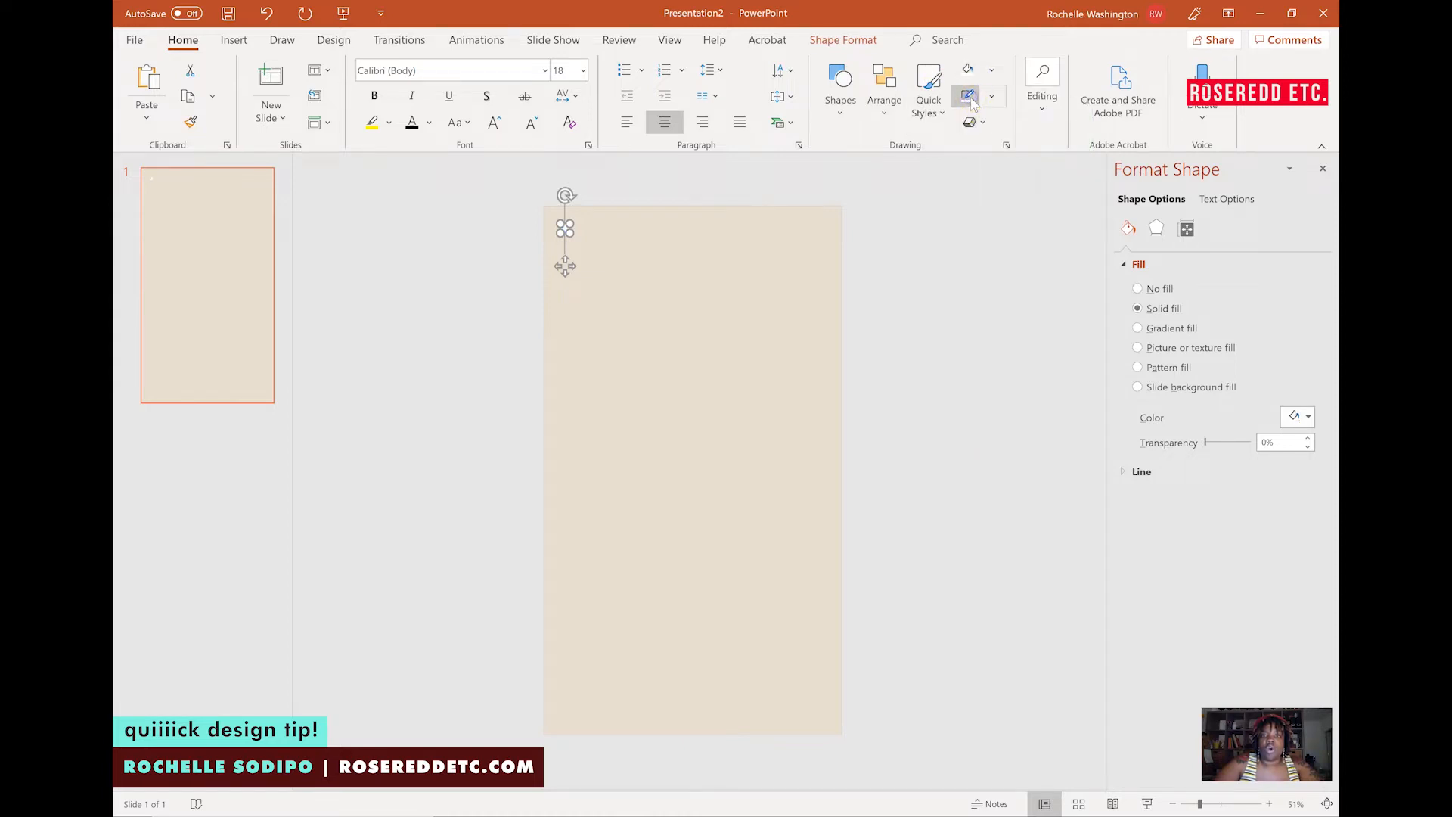
pyautogui.click(691, 241)
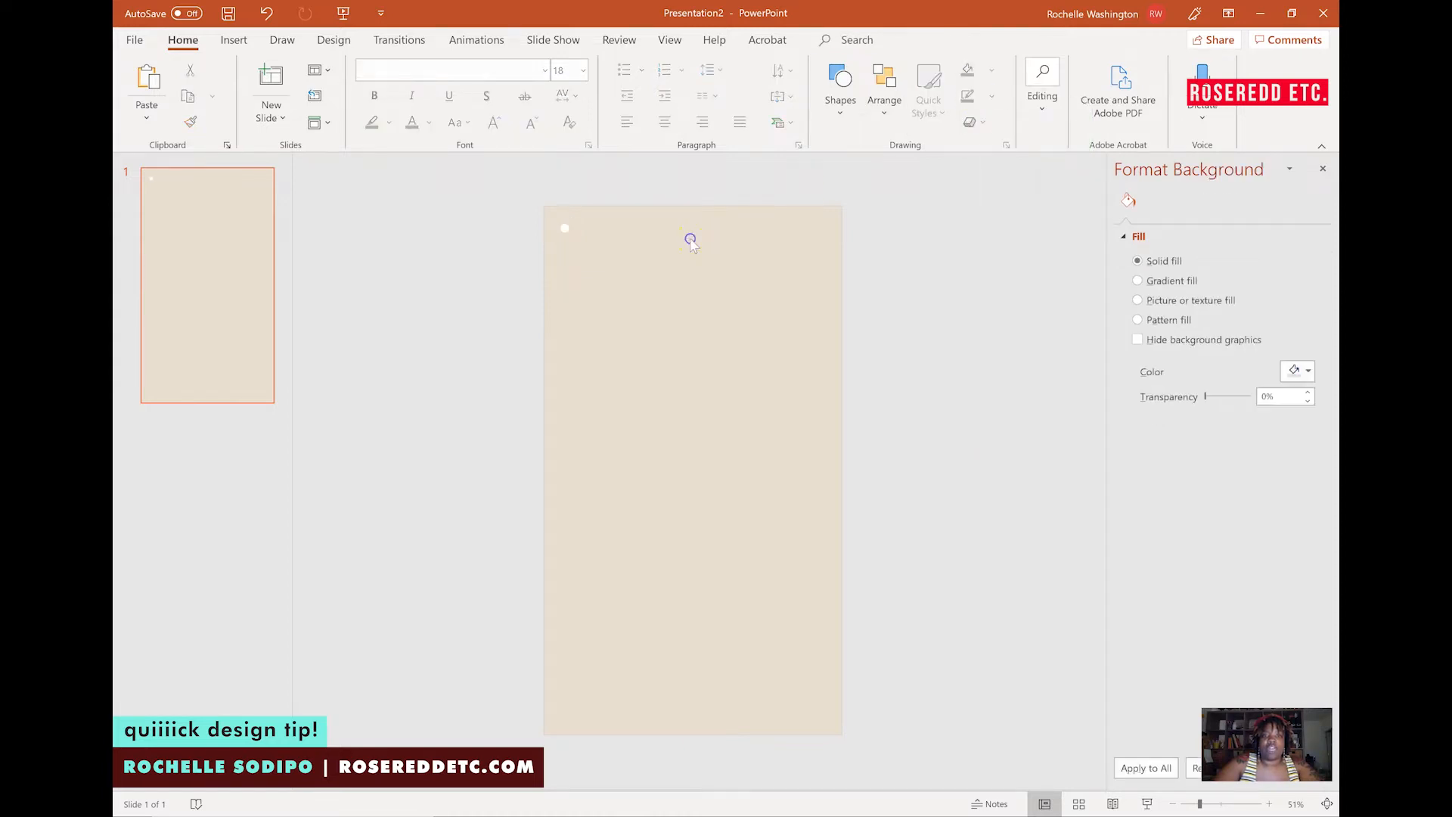
# Duplicate the white circle twelve times to form a diagonal line of dots toward the lower right.
pyautogui.click(565, 223)
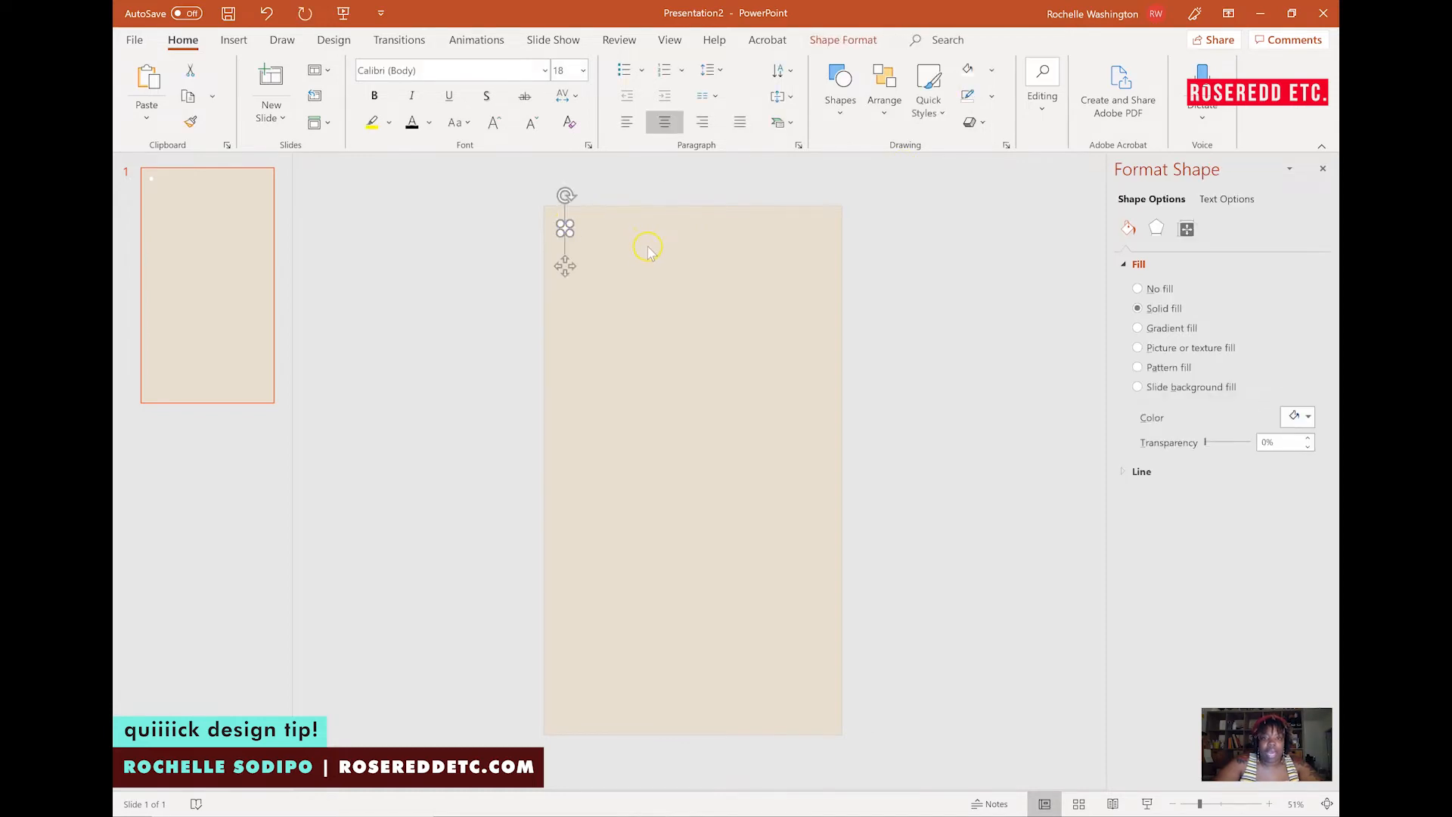
pyautogui.hotkey('ctrl', 'd')
pyautogui.hotkey('ctrl', 'd')
pyautogui.hotkey('ctrl', 'd')
pyautogui.hotkey('ctrl', 'd')
pyautogui.hotkey('ctrl', 'd')
pyautogui.hotkey('ctrl', 'd')
pyautogui.hotkey('ctrl', 'd')
pyautogui.hotkey('ctrl', 'd')
pyautogui.hotkey('ctrl', 'd')
pyautogui.hotkey('ctrl', 'd')
pyautogui.hotkey('ctrl', 'd')
pyautogui.hotkey('ctrl', 'd')
pyautogui.hotkey('ctrl', 'd')
pyautogui.hotkey('ctrl', 'd')
pyautogui.hotkey('ctrl', 'd')
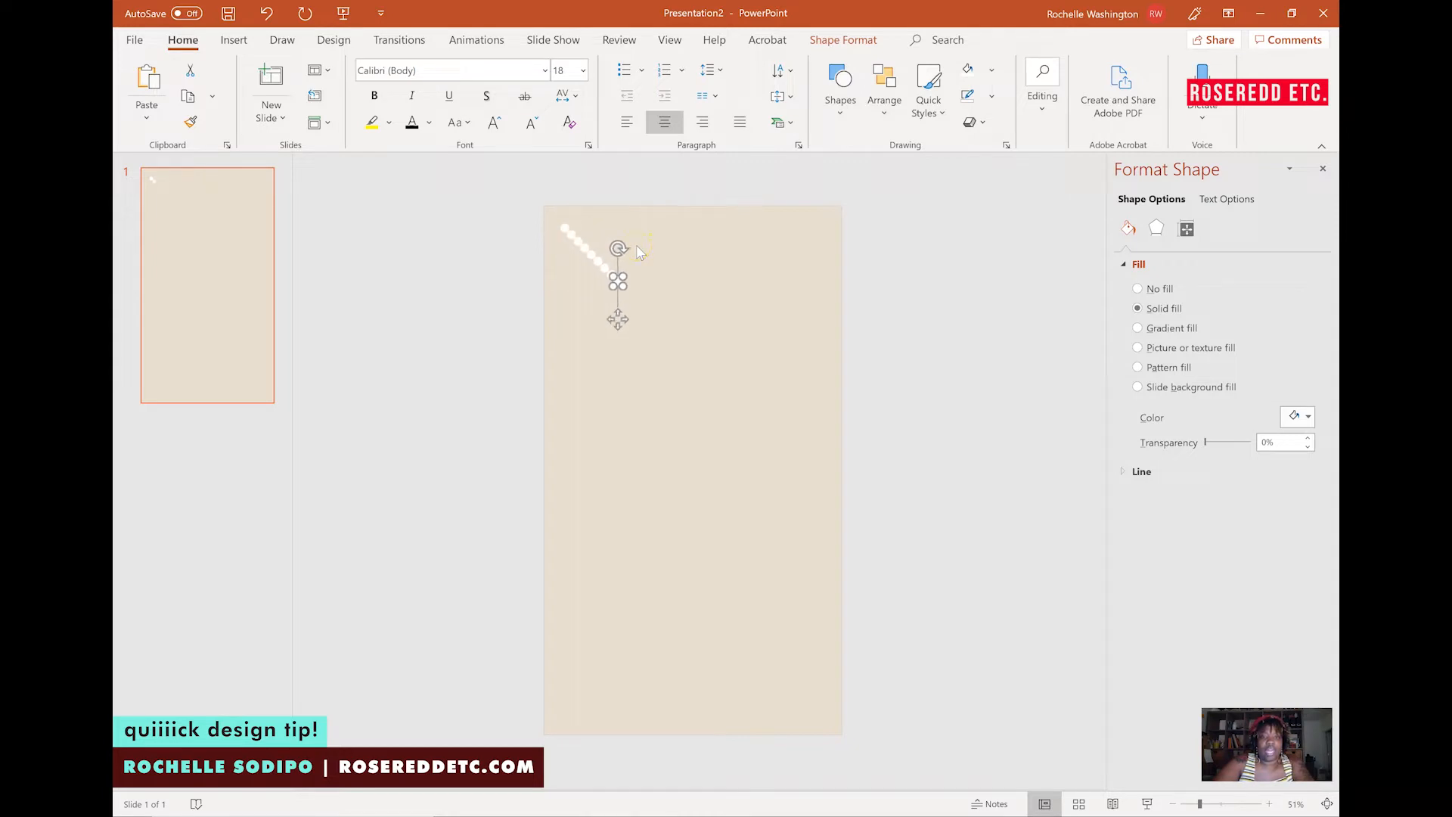
pyautogui.hotkey('ctrl', 'd')
pyautogui.hotkey('ctrl', 'd')
pyautogui.hotkey('ctrl', 'd')
pyautogui.hotkey('ctrl', 'd')
pyautogui.hotkey('ctrl', 'd')
pyautogui.hotkey('ctrl', 'd')
pyautogui.hotkey('ctrl', 'd')
pyautogui.hotkey('ctrl', 'd')
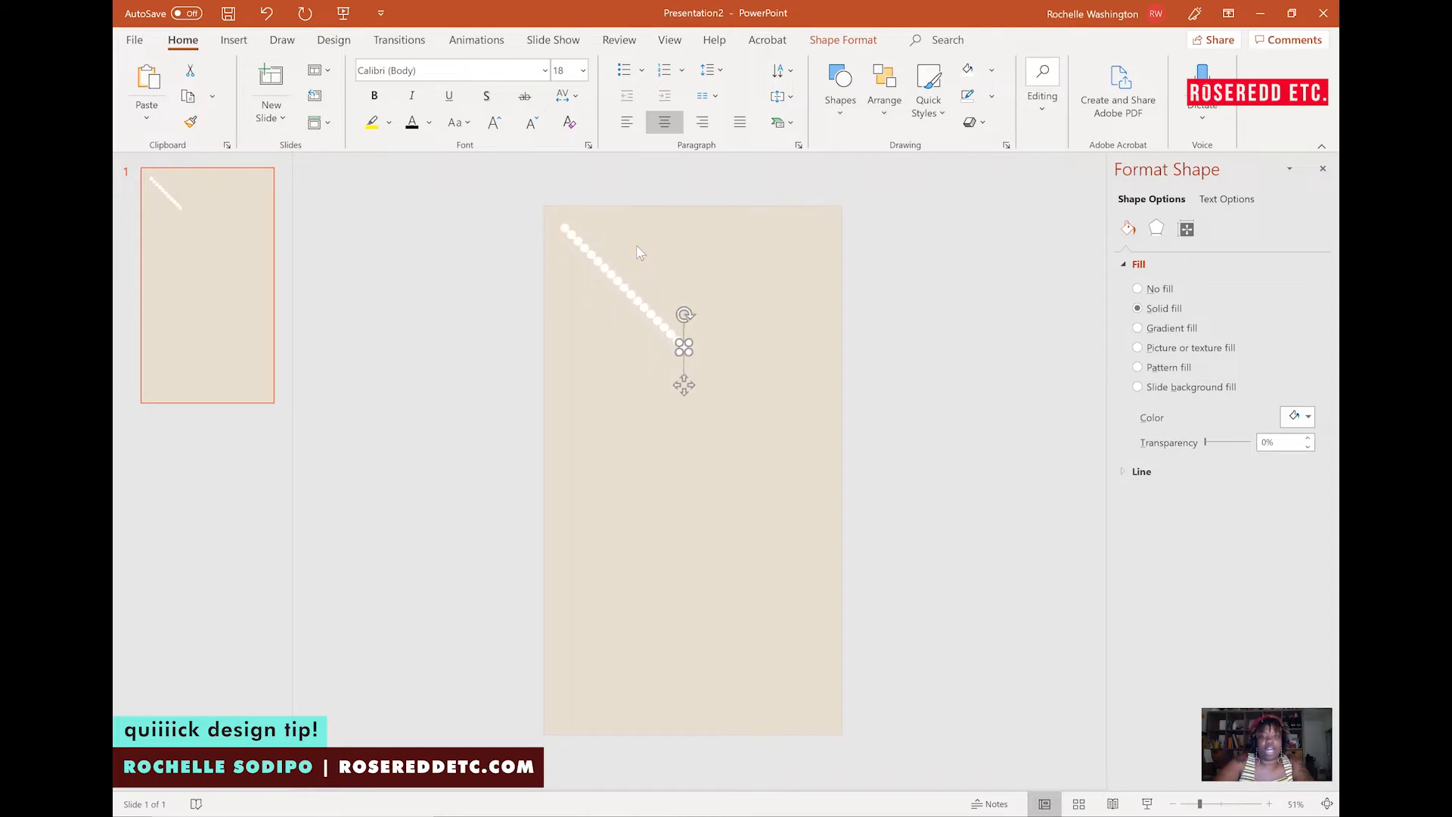
pyautogui.hotkey('ctrl', 'd')
pyautogui.hotkey('ctrl', 'd')
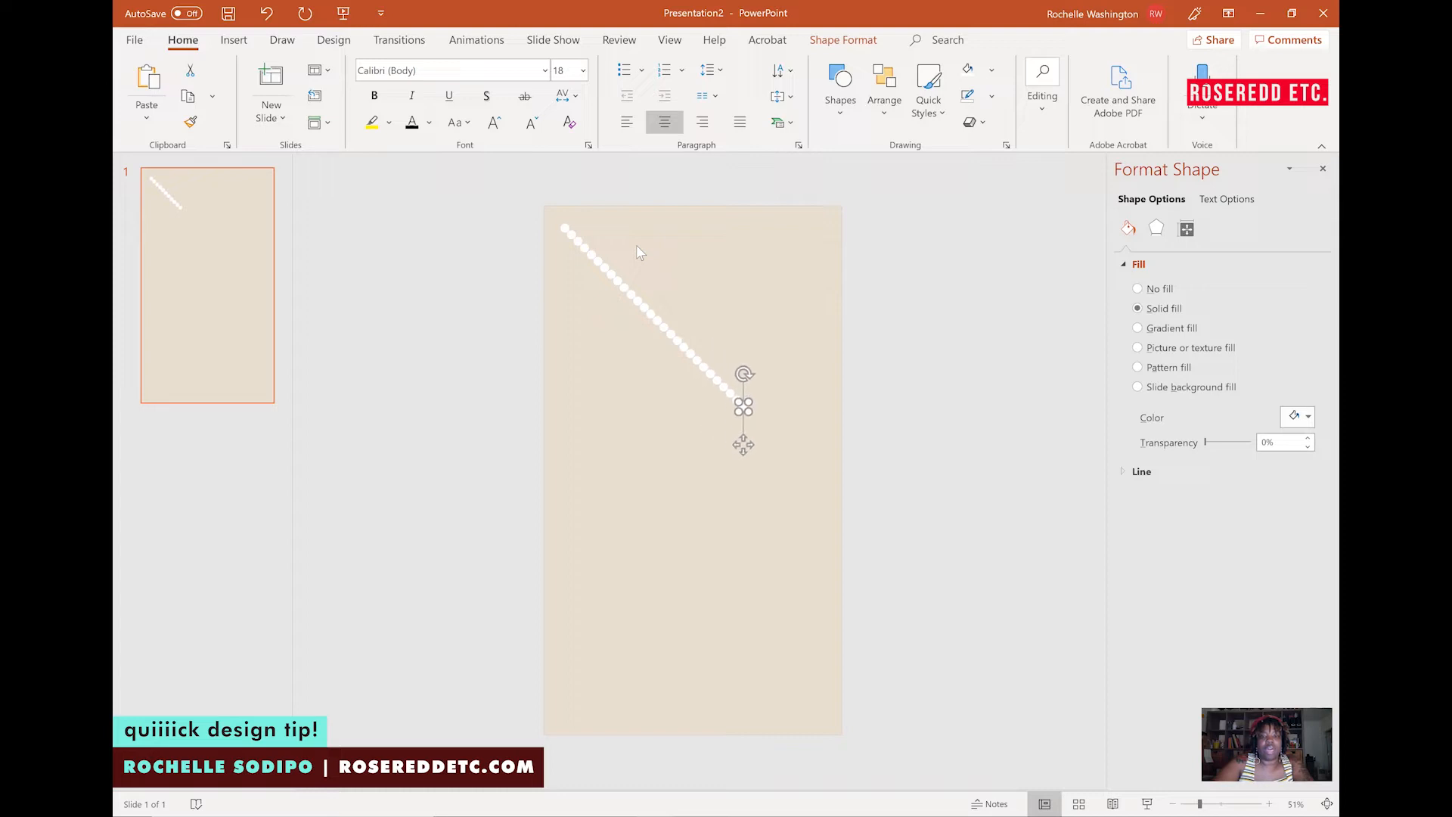
pyautogui.hotkey('ctrl', 'd')
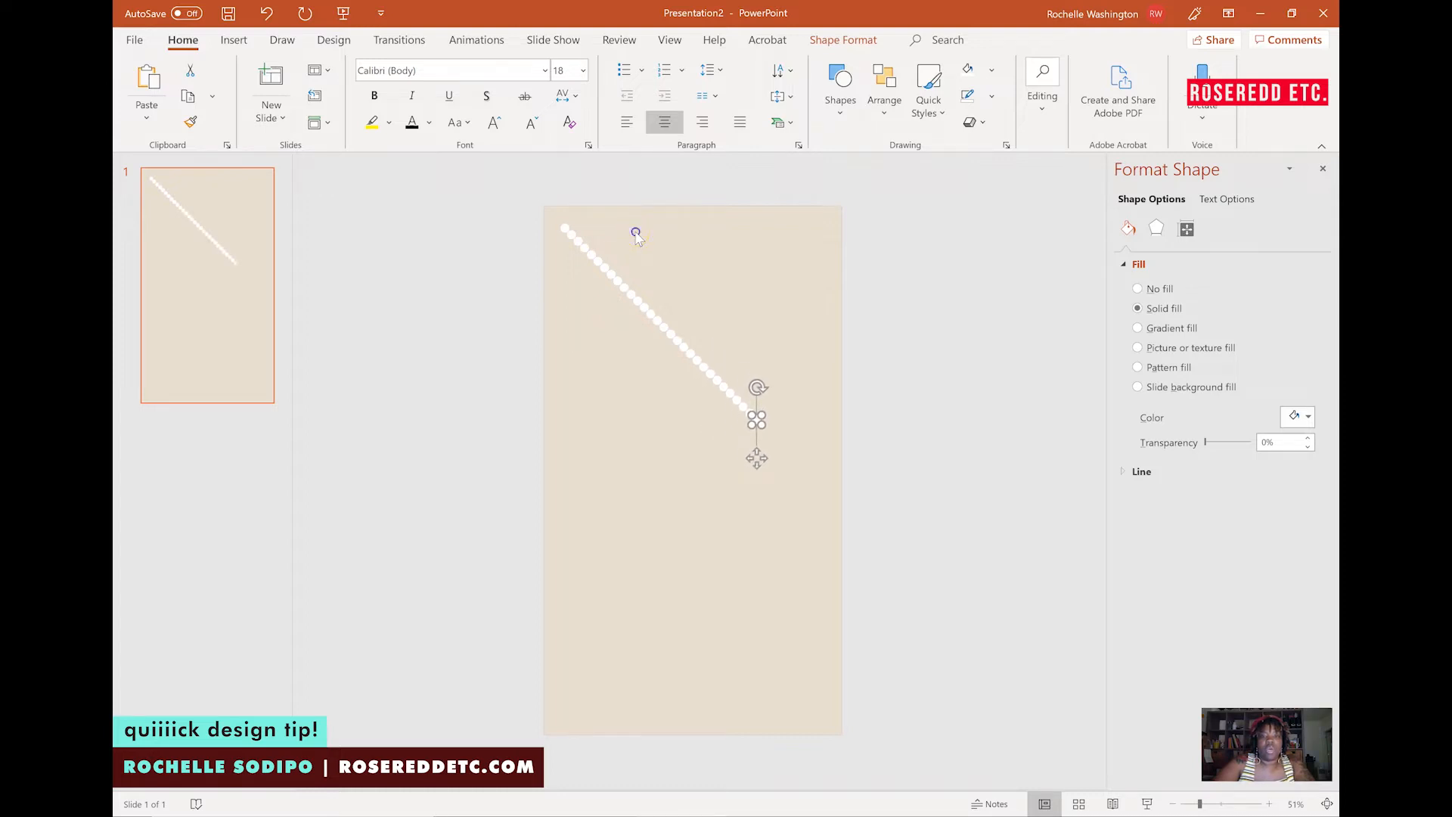
# Insert a second, smaller circle near the top of the slide beside the diagonal line.
pyautogui.click(637, 237)
pyautogui.click(843, 95)
pyautogui.click(848, 99)
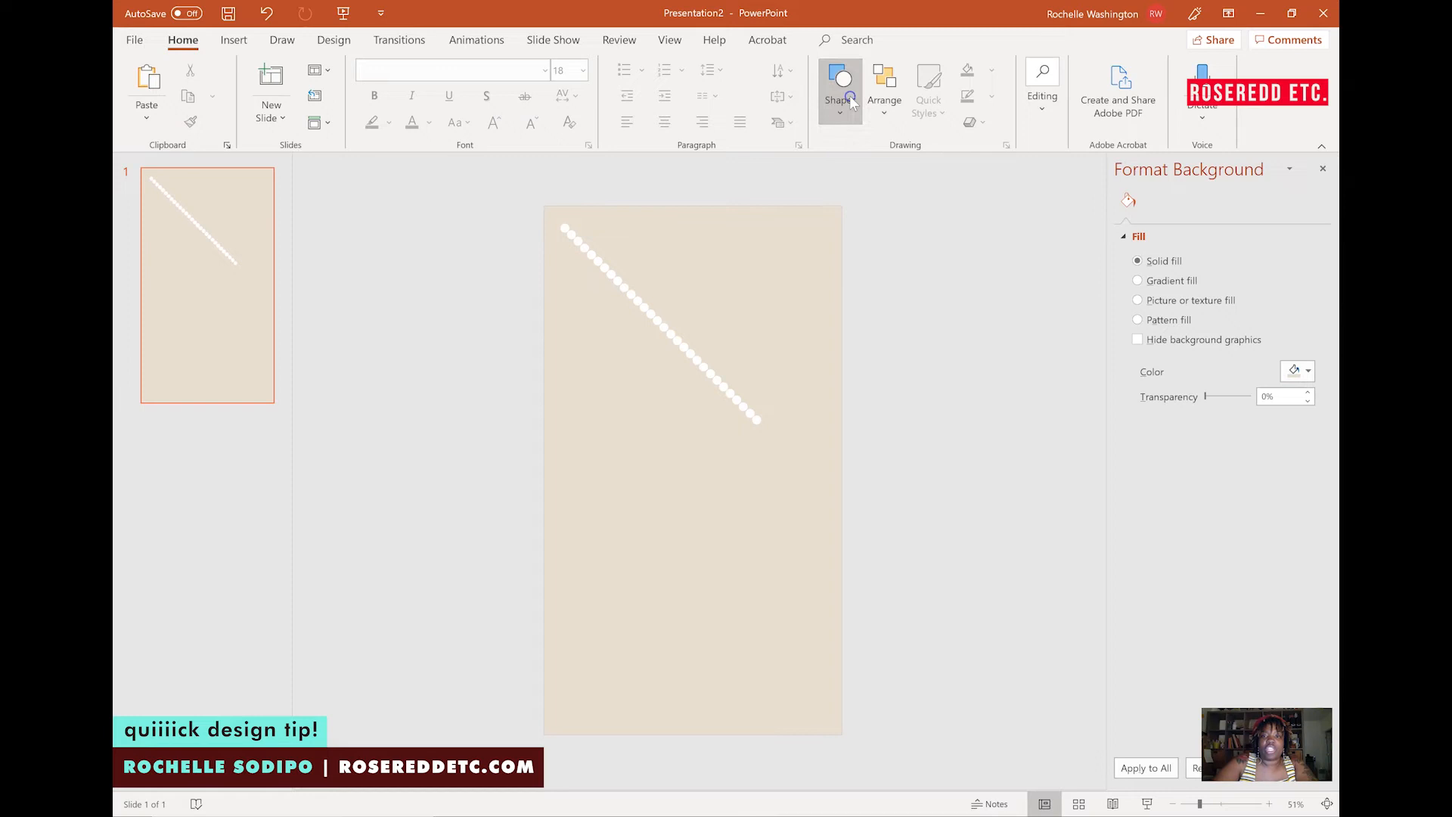
pyautogui.click(851, 100)
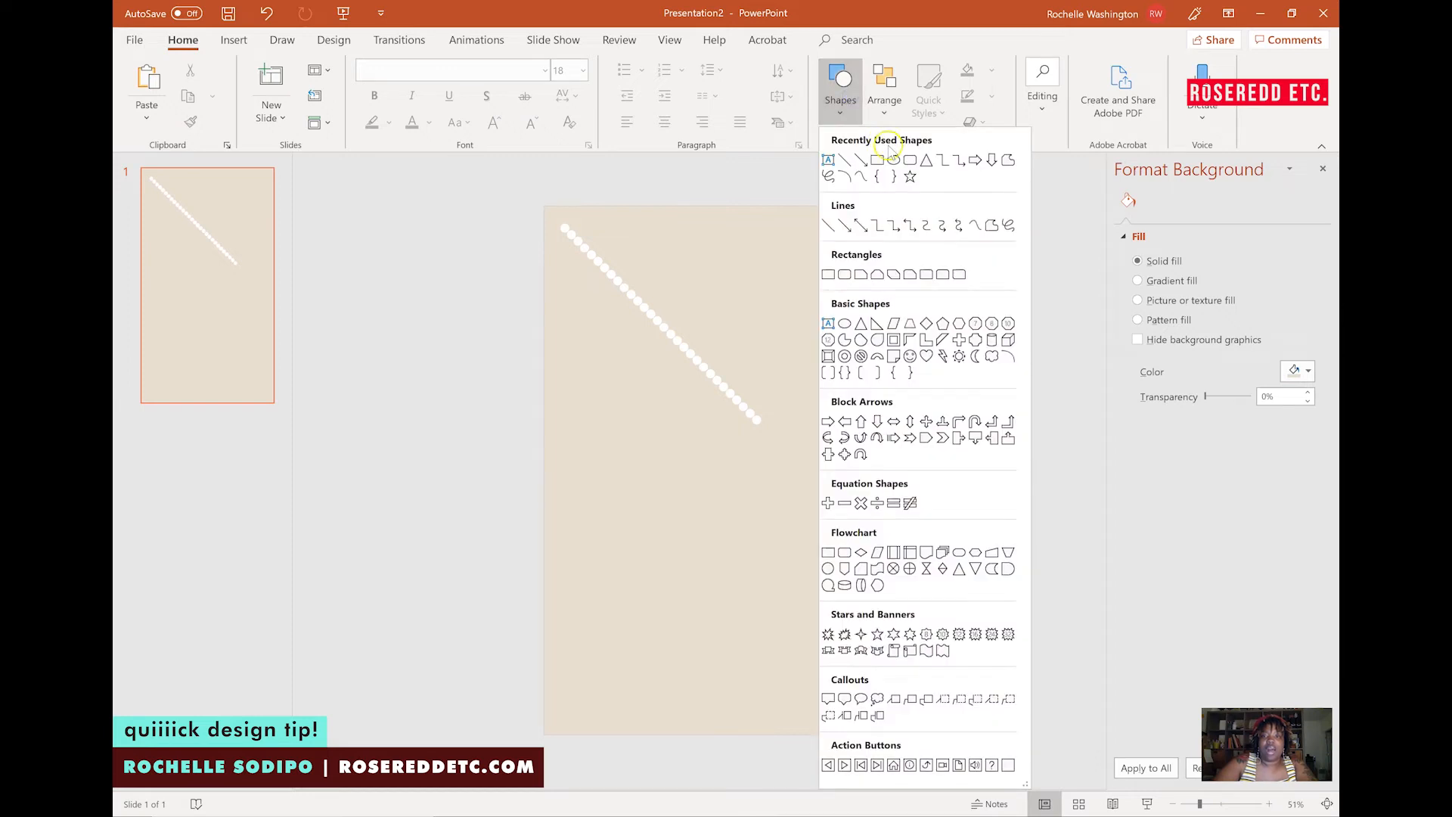
pyautogui.click(912, 174)
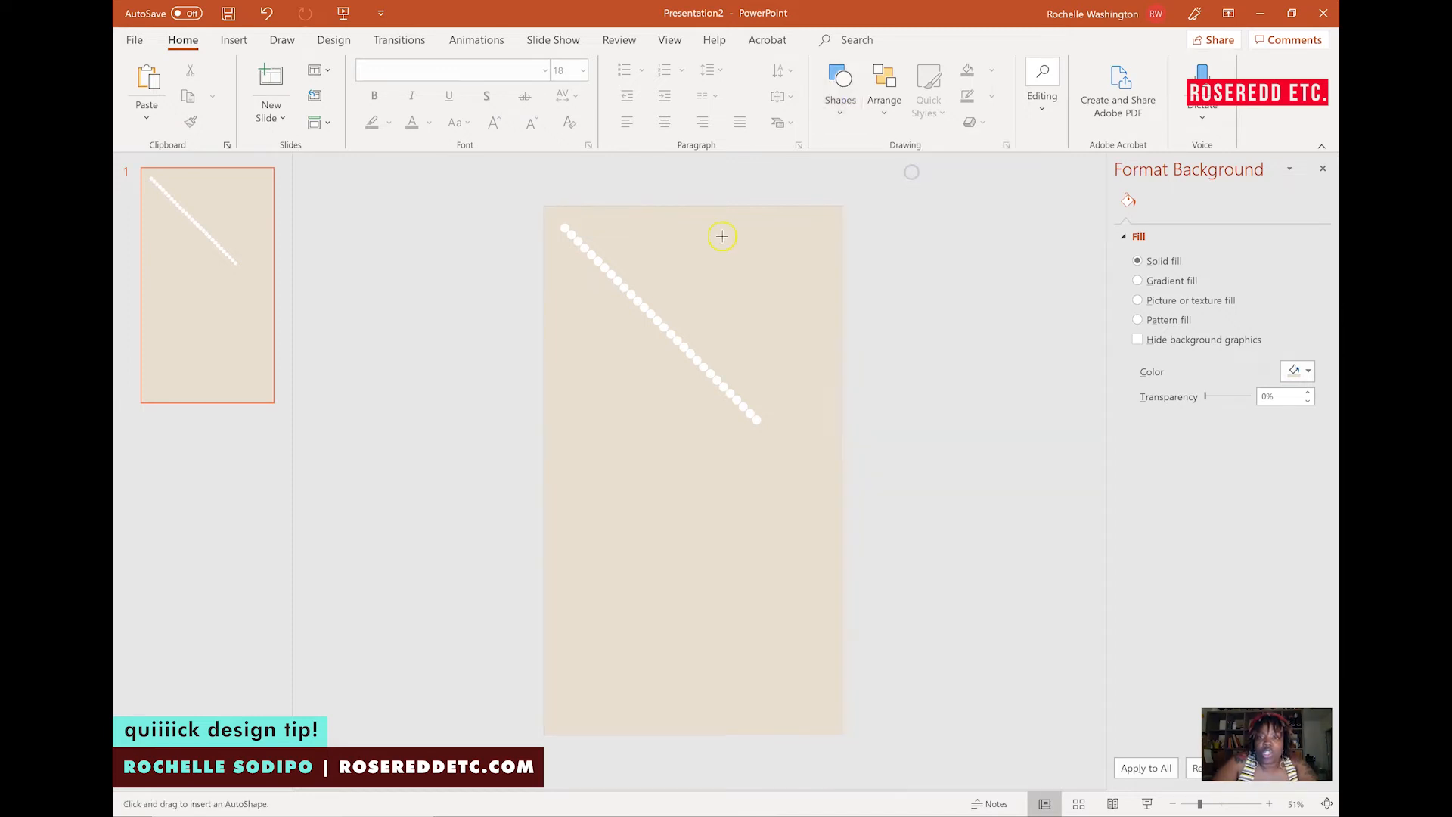
pyautogui.click(658, 243)
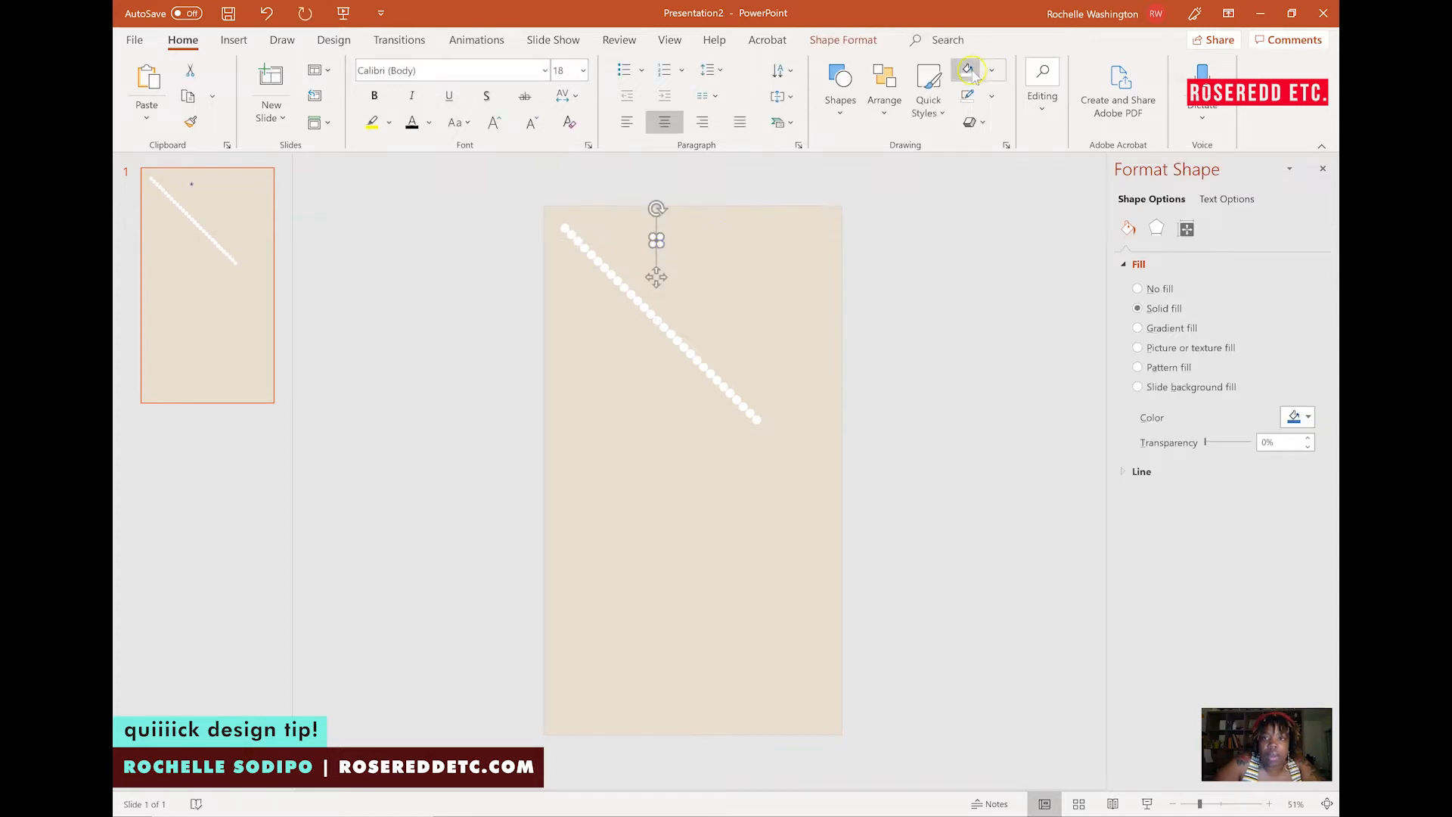
pyautogui.click(768, 270)
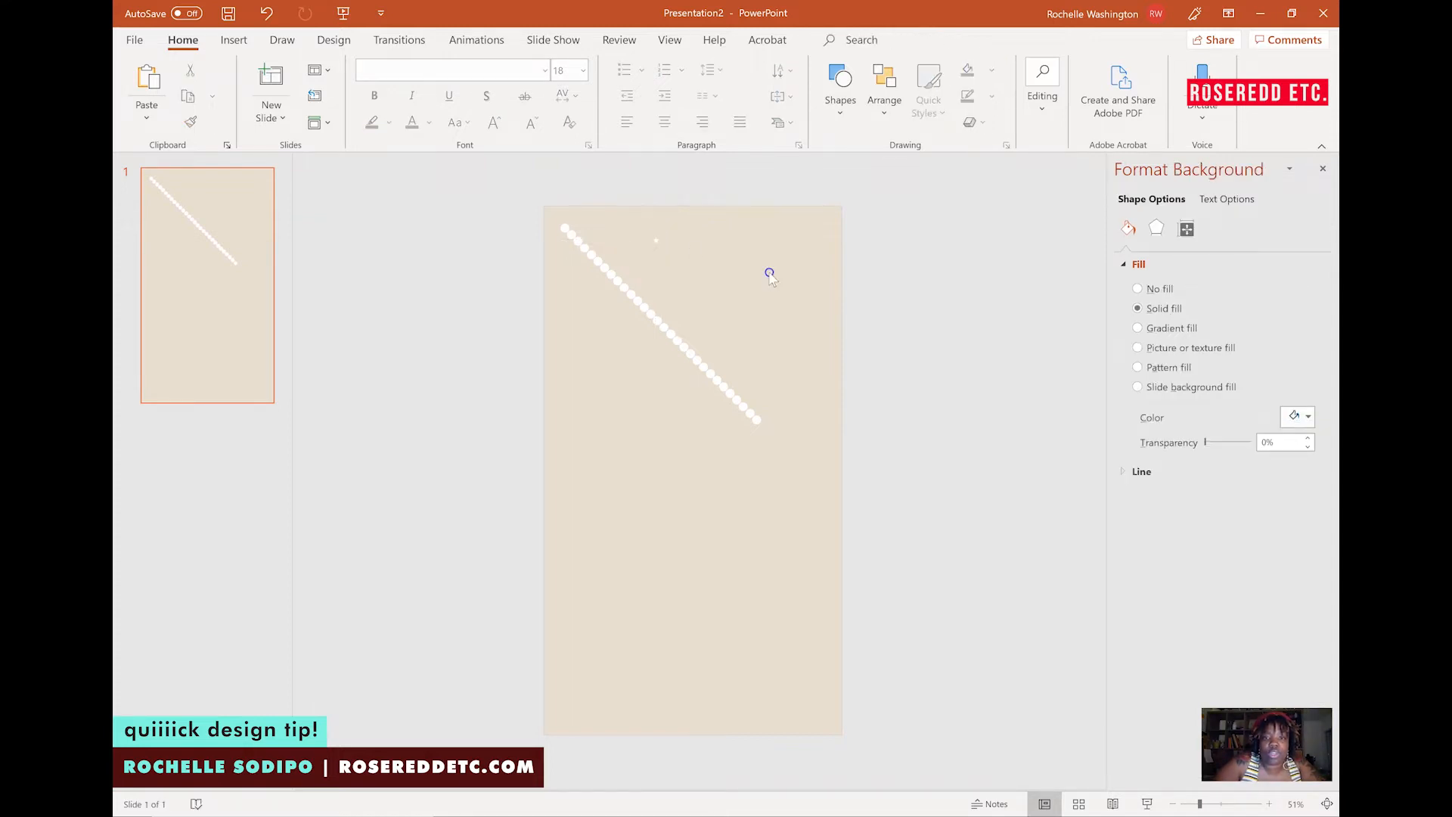
# Duplicate the smaller circle nine times to form a second, parallel diagonal line of dots.
pyautogui.click(635, 234)
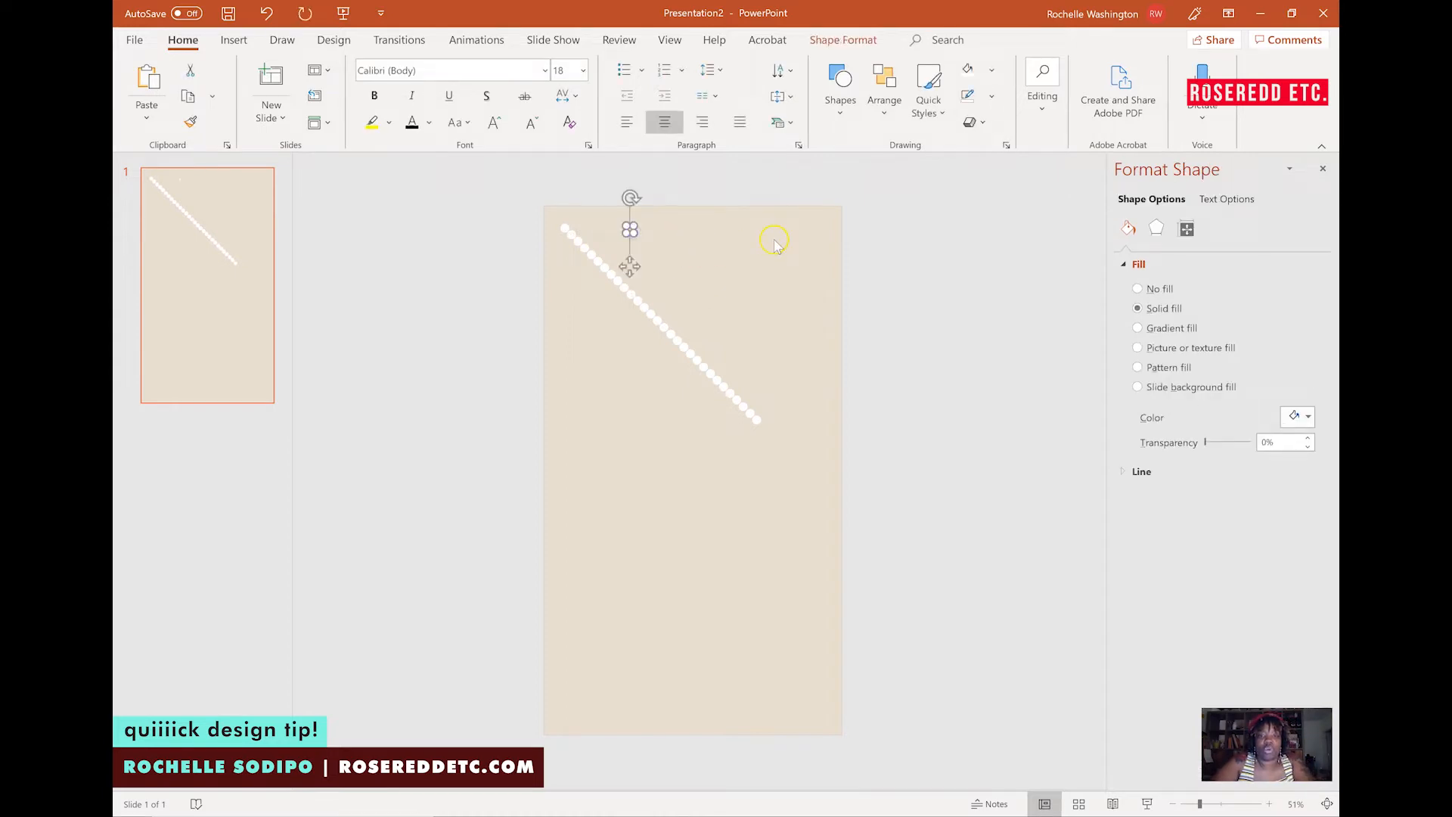
pyautogui.hotkey('ctrl', 'd')
pyautogui.hotkey('ctrl', 'd')
pyautogui.hotkey('ctrl', 'd')
pyautogui.hotkey('ctrl', 'd')
pyautogui.hotkey('ctrl', 'd')
pyautogui.hotkey('ctrl', 'd')
pyautogui.hotkey('ctrl', 'd')
pyautogui.hotkey('ctrl', 'd')
pyautogui.hotkey('ctrl', 'd')
pyautogui.hotkey('ctrl', 'd')
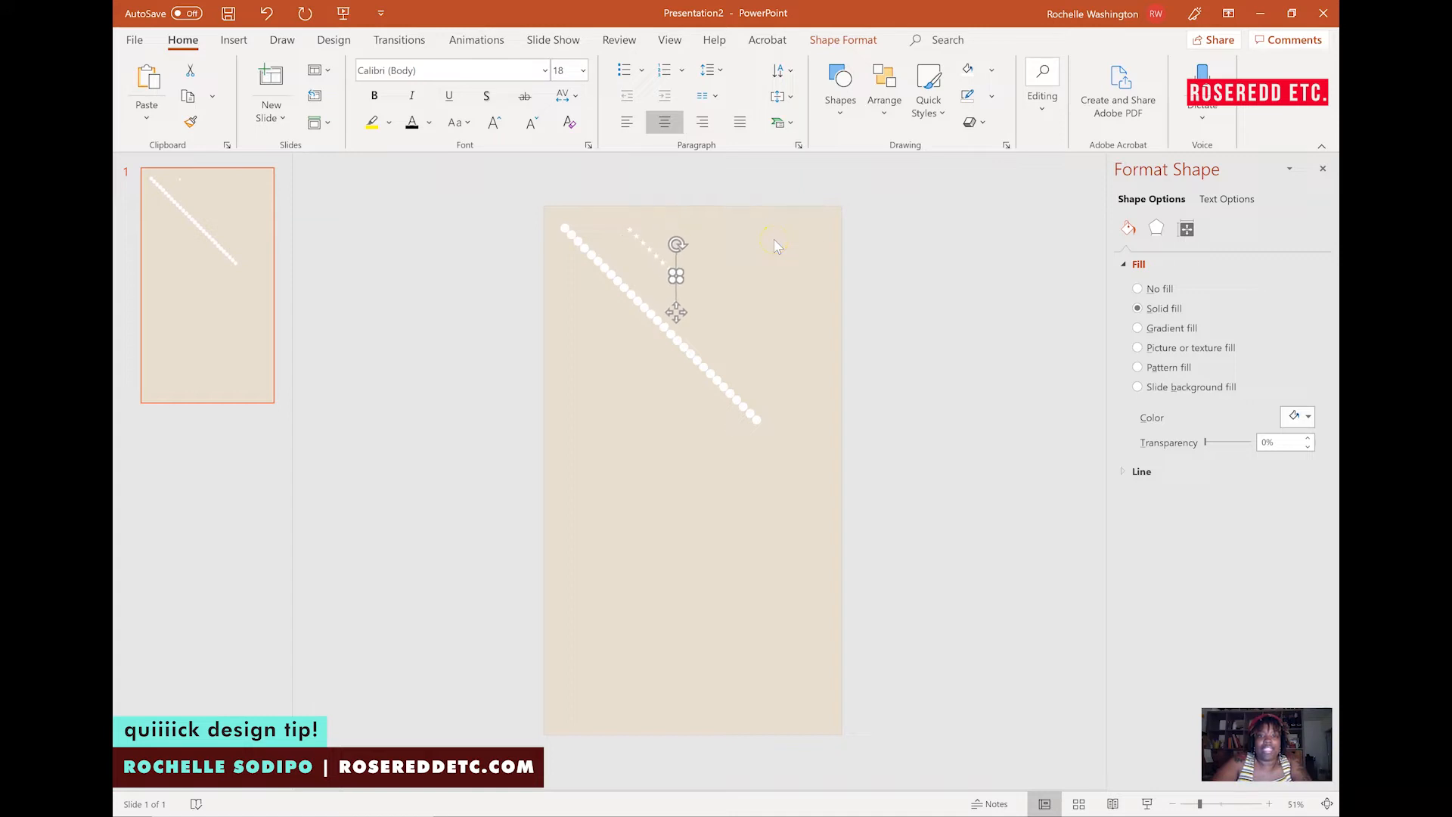
pyautogui.hotkey('ctrl', 'd')
pyautogui.hotkey('ctrl', 'd')
pyautogui.hotkey('ctrl', 'd')
pyautogui.hotkey('ctrl', 'd')
pyautogui.hotkey('ctrl', 'd')
pyautogui.hotkey('ctrl', 'd')
pyautogui.hotkey('ctrl', 'd')
pyautogui.hotkey('ctrl', 'd')
pyautogui.hotkey('ctrl', 'd')
pyautogui.hotkey('ctrl', 'd')
pyautogui.hotkey('ctrl', 'd')
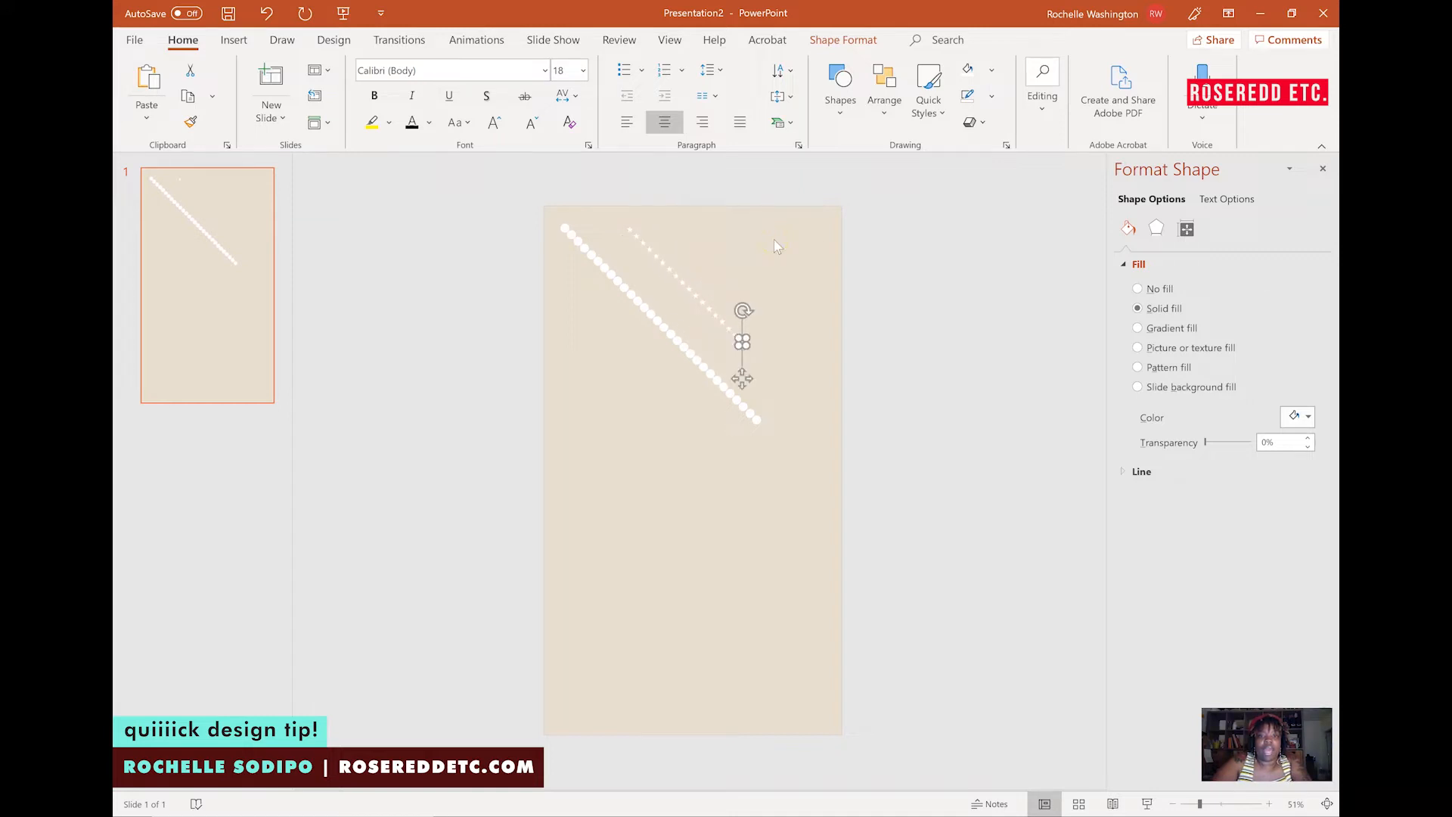
pyautogui.hotkey('ctrl', 'd')
pyautogui.hotkey('ctrl', 'd')
pyautogui.hotkey('ctrl', 'd')
pyautogui.hotkey('ctrl', 'd')
pyautogui.hotkey('ctrl', 'd')
pyautogui.hotkey('ctrl', 'd')
pyautogui.hotkey('ctrl', 'd')
pyautogui.hotkey('ctrl', 'd')
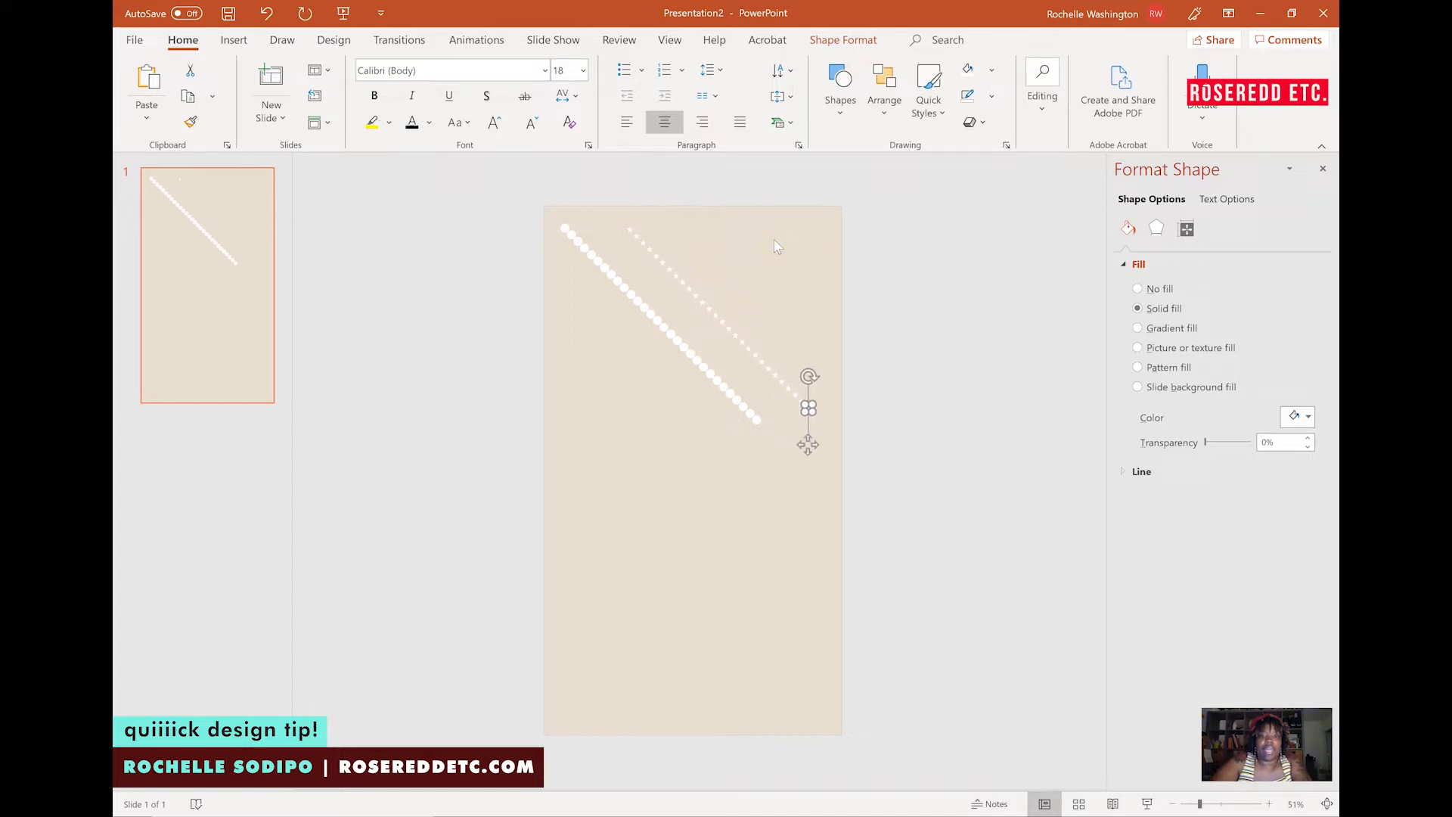
pyautogui.click(847, 257)
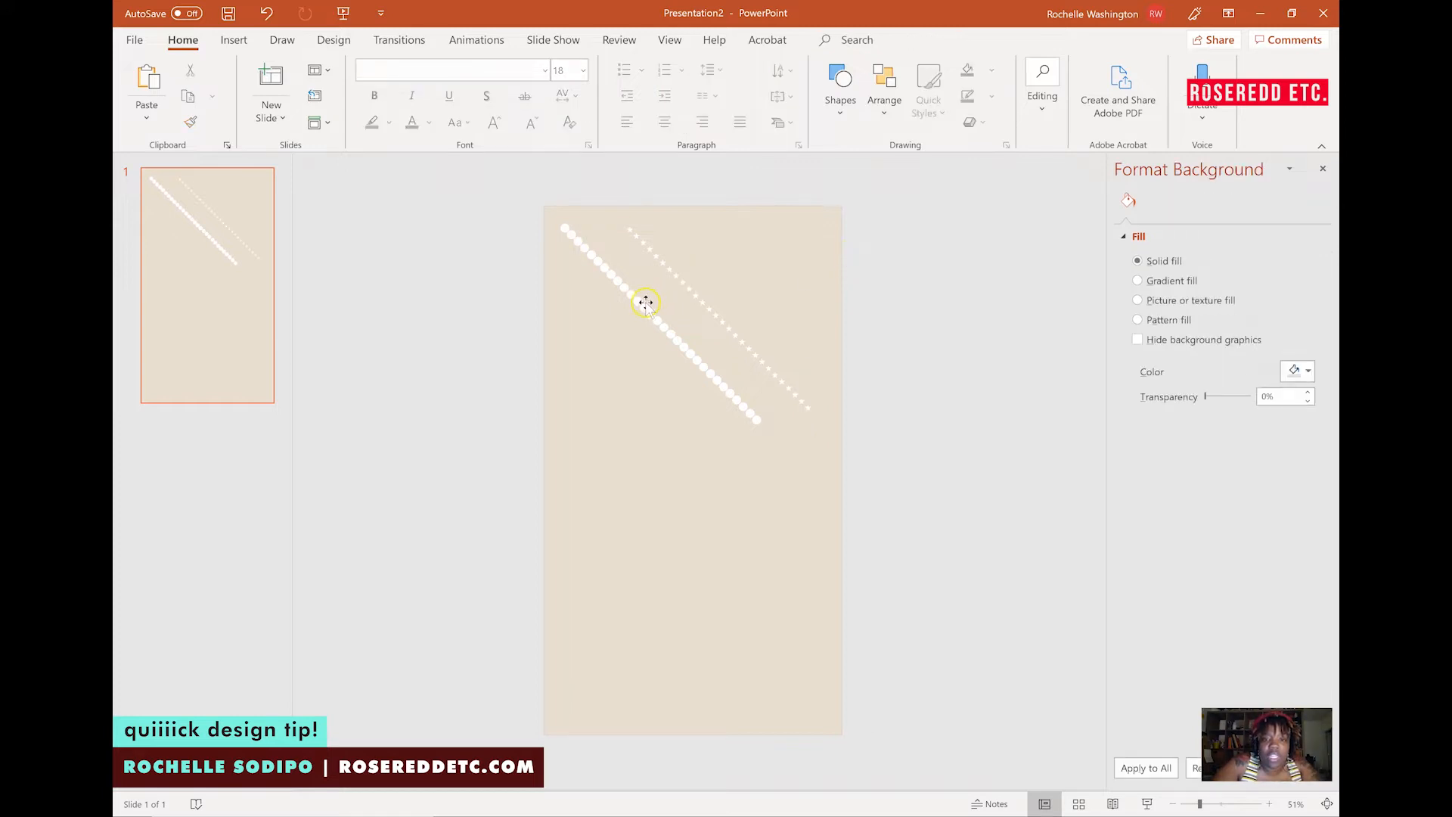
# Move several circles out of the diagonal lines to scatter them across the upper part of the slide.
pyautogui.moveTo(645, 303); pyautogui.dragTo(579, 406)
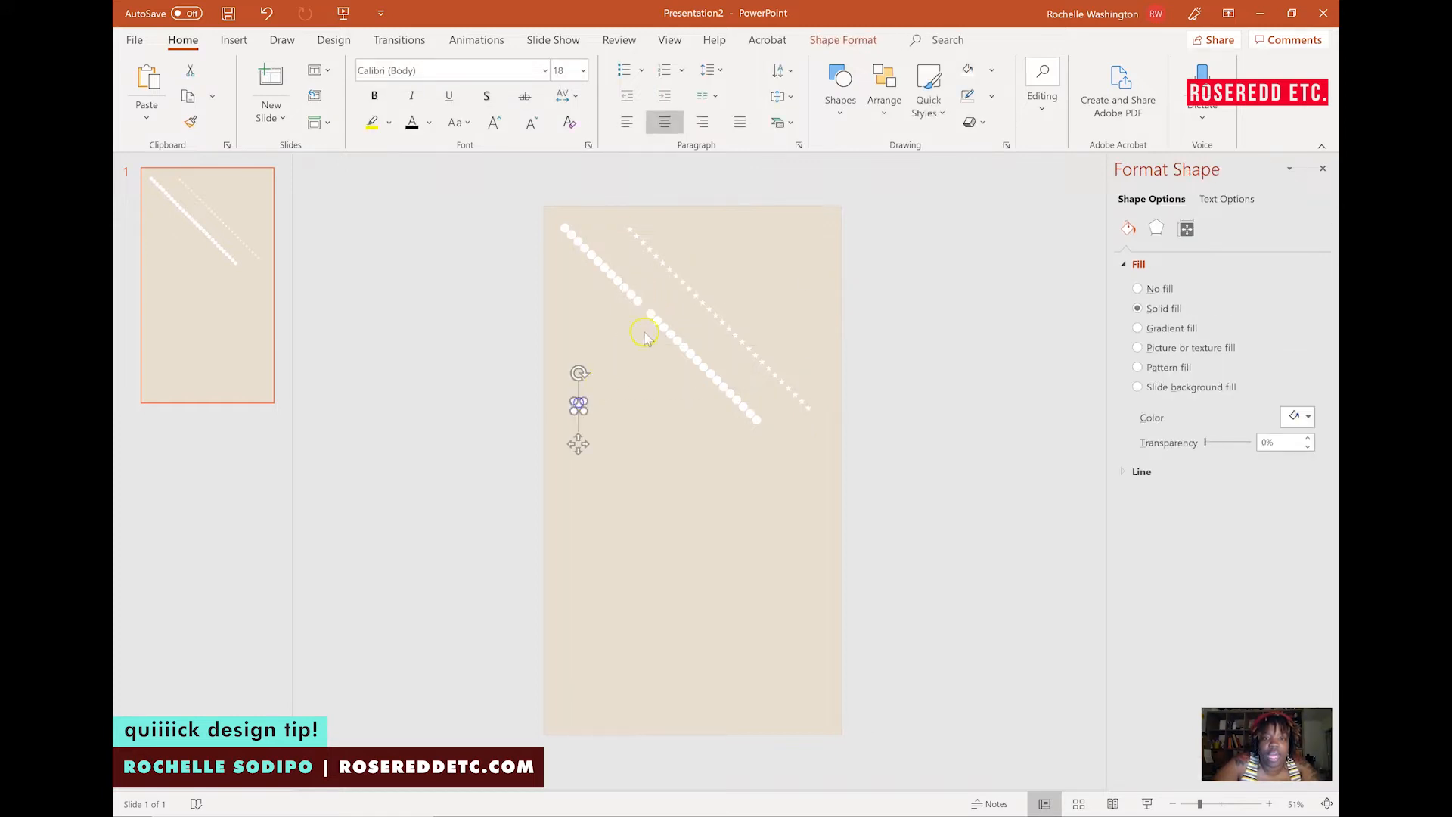
pyautogui.moveTo(653, 317); pyautogui.dragTo(772, 249)
pyautogui.moveTo(682, 350); pyautogui.dragTo(601, 342)
pyautogui.moveTo(611, 274); pyautogui.dragTo(568, 270)
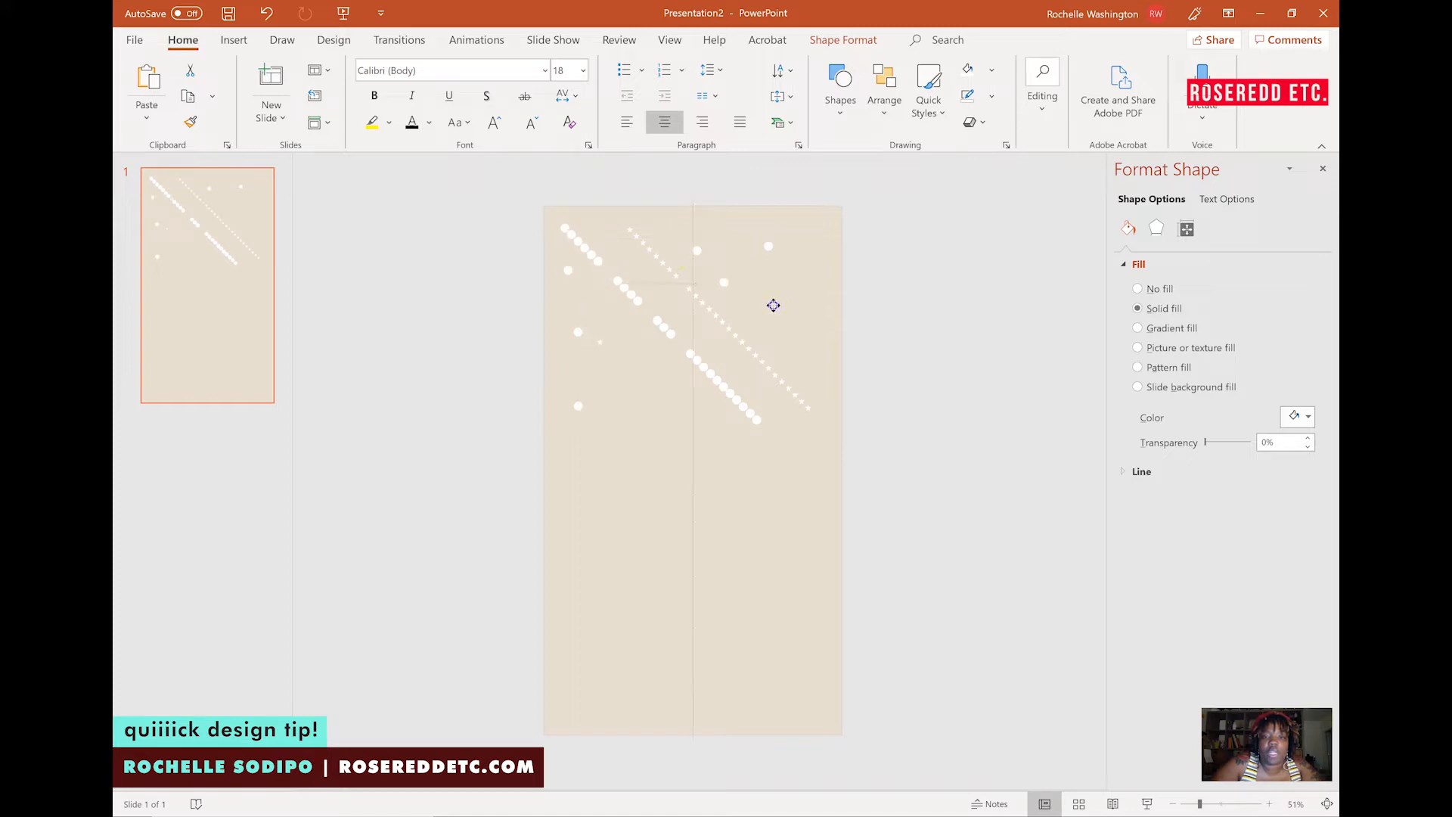
pyautogui.moveTo(792, 306); pyautogui.dragTo(627, 457)
pyautogui.moveTo(711, 374); pyautogui.dragTo(802, 463)
pyautogui.moveTo(752, 416); pyautogui.dragTo(687, 445)
pyautogui.moveTo(729, 389); pyautogui.dragTo(751, 317)
pyautogui.moveTo(660, 327); pyautogui.dragTo(699, 223)
pyautogui.moveTo(607, 231); pyautogui.dragTo(716, 273)
# Reposition more circles to scatter the dots randomly around the upper half of the slide.
pyautogui.moveTo(804, 268); pyautogui.dragTo(804, 269)
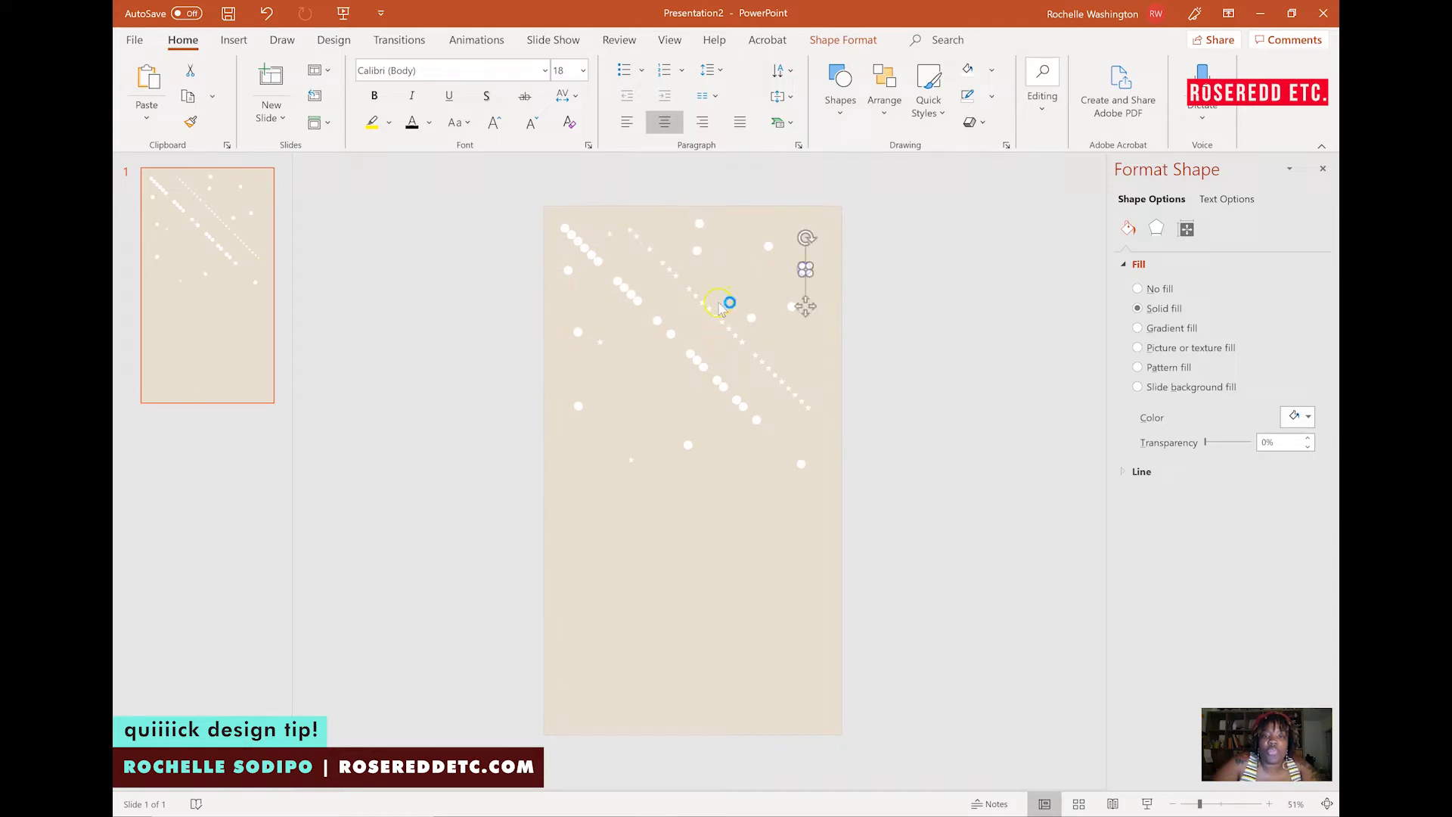
pyautogui.moveTo(741, 233); pyautogui.dragTo(711, 272)
pyautogui.moveTo(560, 309); pyautogui.dragTo(561, 309)
pyautogui.moveTo(819, 234); pyautogui.dragTo(818, 230)
pyautogui.click(735, 295)
pyautogui.moveTo(757, 286); pyautogui.dragTo(565, 376)
pyautogui.moveTo(670, 334); pyautogui.dragTo(659, 387)
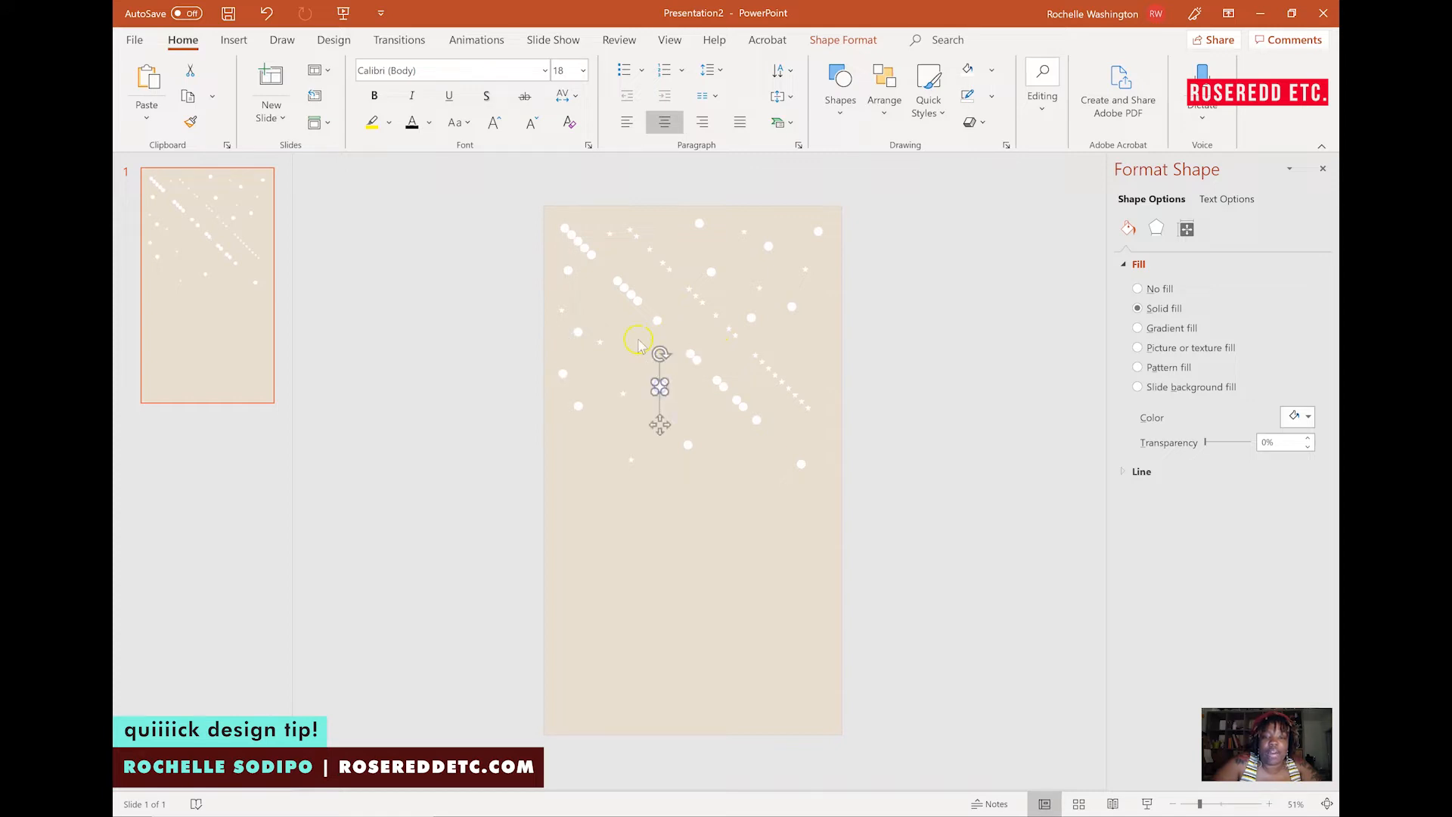
pyautogui.moveTo(636, 303); pyautogui.dragTo(590, 290)
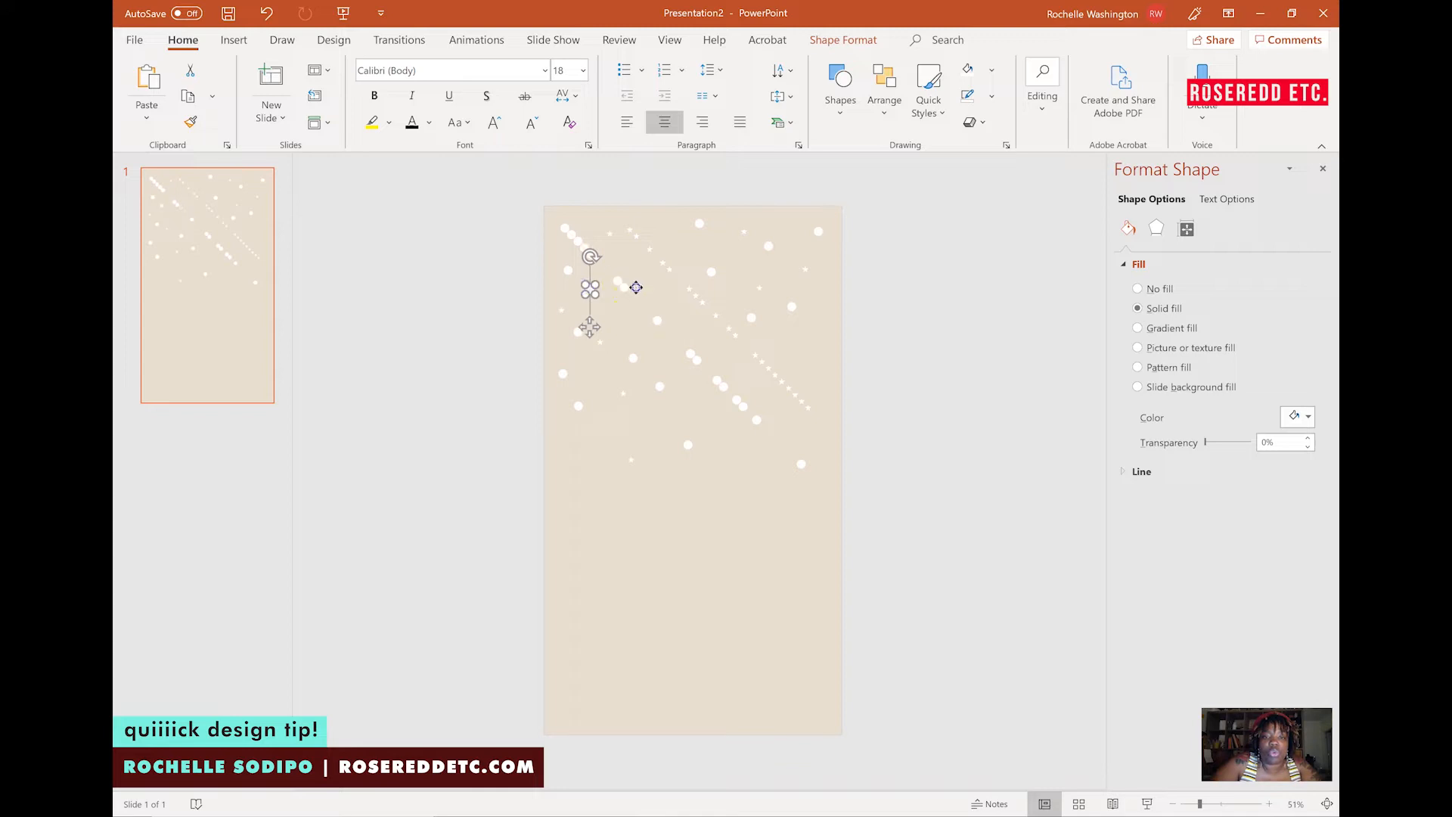
# Drag more circles across and downward to spread the white dots over the upper two-thirds of the slide.
pyautogui.moveTo(791, 314); pyautogui.dragTo(797, 339)
pyautogui.moveTo(778, 391); pyautogui.dragTo(776, 488)
pyautogui.moveTo(808, 408); pyautogui.dragTo(784, 429)
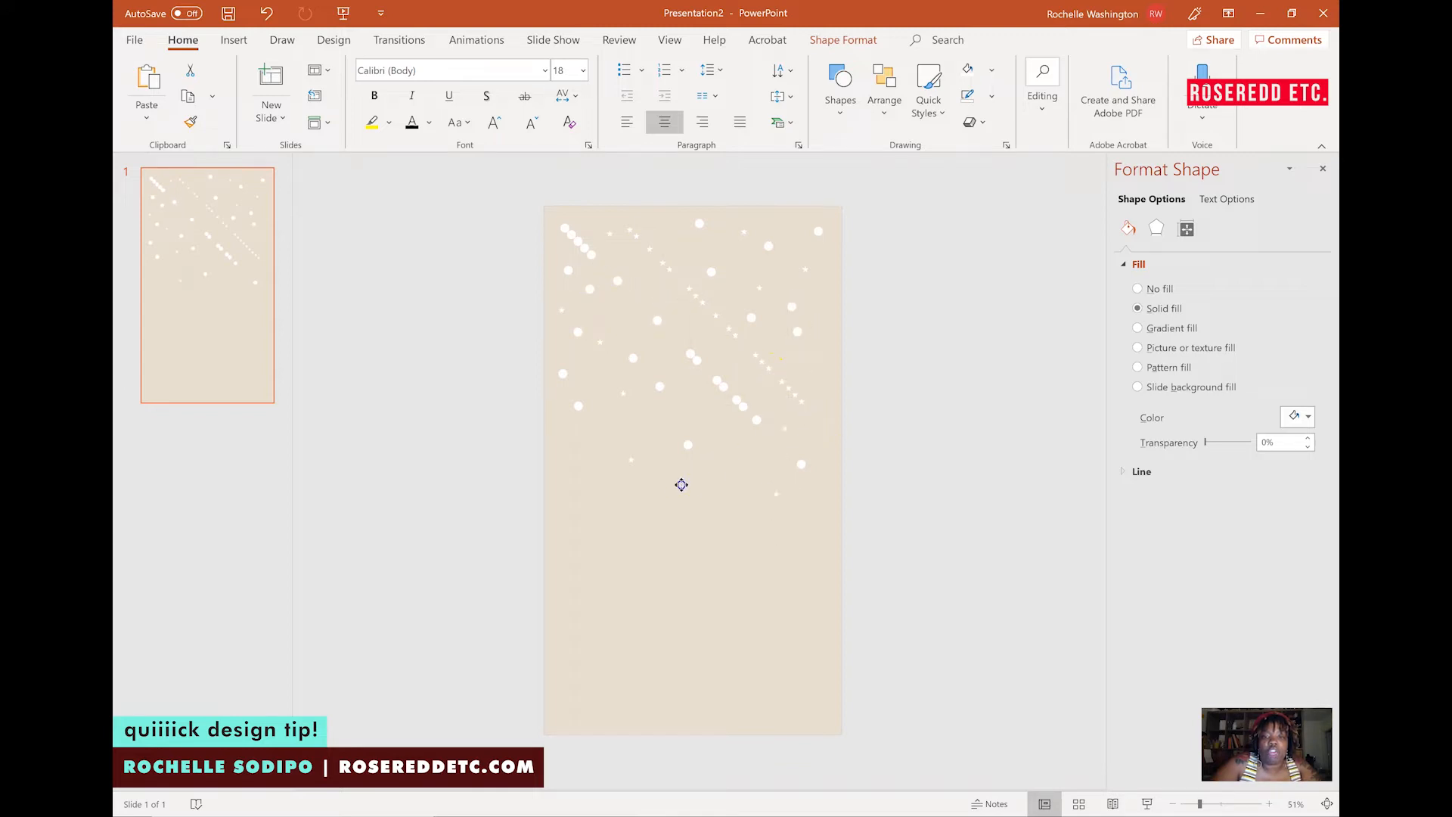
pyautogui.moveTo(657, 515); pyautogui.dragTo(656, 515)
pyautogui.click(691, 422)
pyautogui.click(575, 471)
pyautogui.click(756, 380)
pyautogui.moveTo(722, 471); pyautogui.dragTo(722, 471)
pyautogui.moveTo(723, 389); pyautogui.dragTo(815, 425)
pyautogui.moveTo(817, 240); pyautogui.dragTo(818, 355)
pyautogui.click(731, 386)
pyautogui.moveTo(709, 397); pyautogui.dragTo(720, 570)
pyautogui.moveTo(770, 360); pyautogui.dragTo(566, 440)
pyautogui.moveTo(737, 331); pyautogui.dragTo(753, 376)
pyautogui.click(732, 292)
pyautogui.click(640, 239)
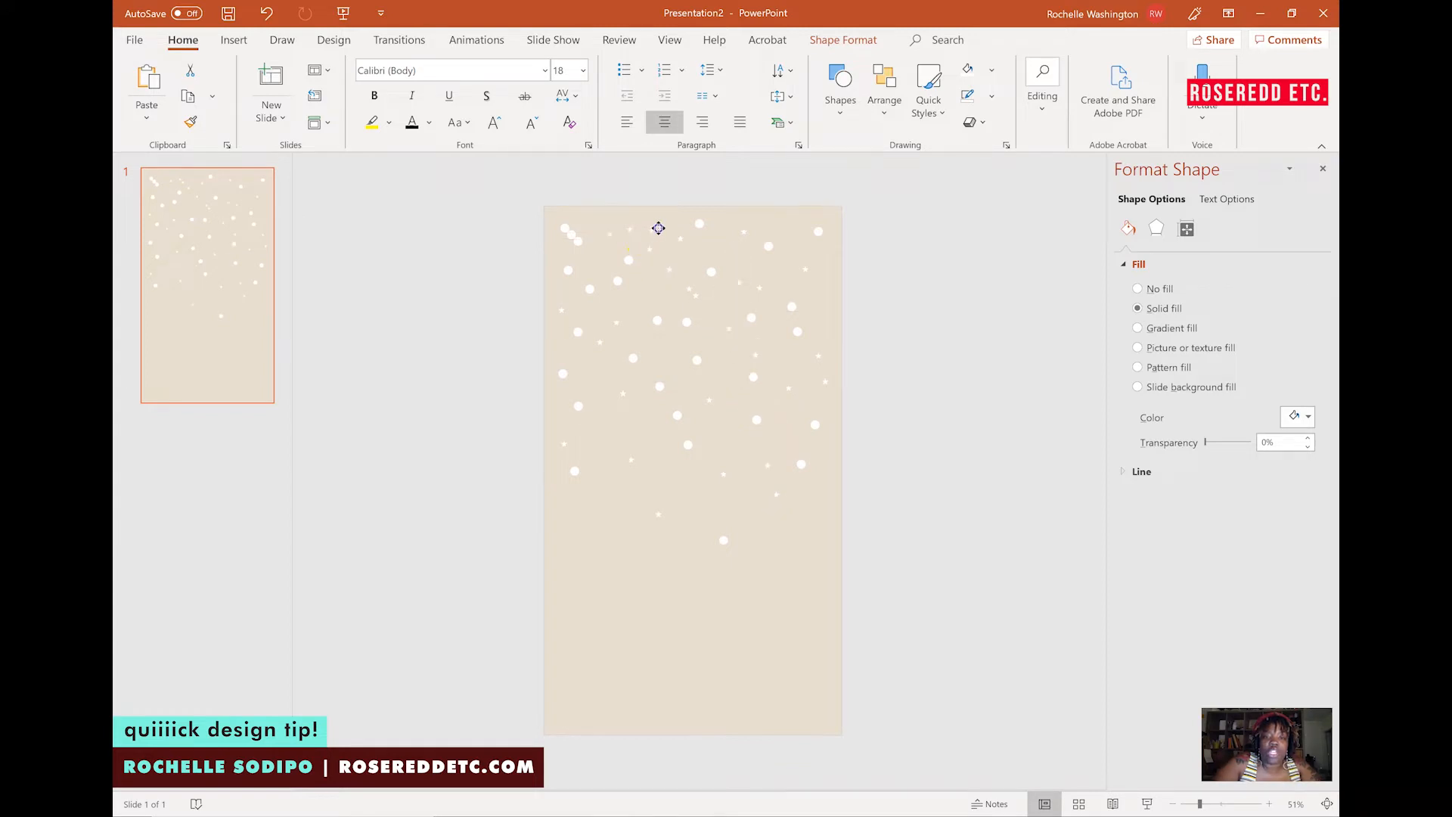
# Fine-tune the positions of individual dots near the top and sides so the scatter looks even.
pyautogui.click(572, 242)
pyautogui.moveTo(589, 219); pyautogui.dragTo(585, 289)
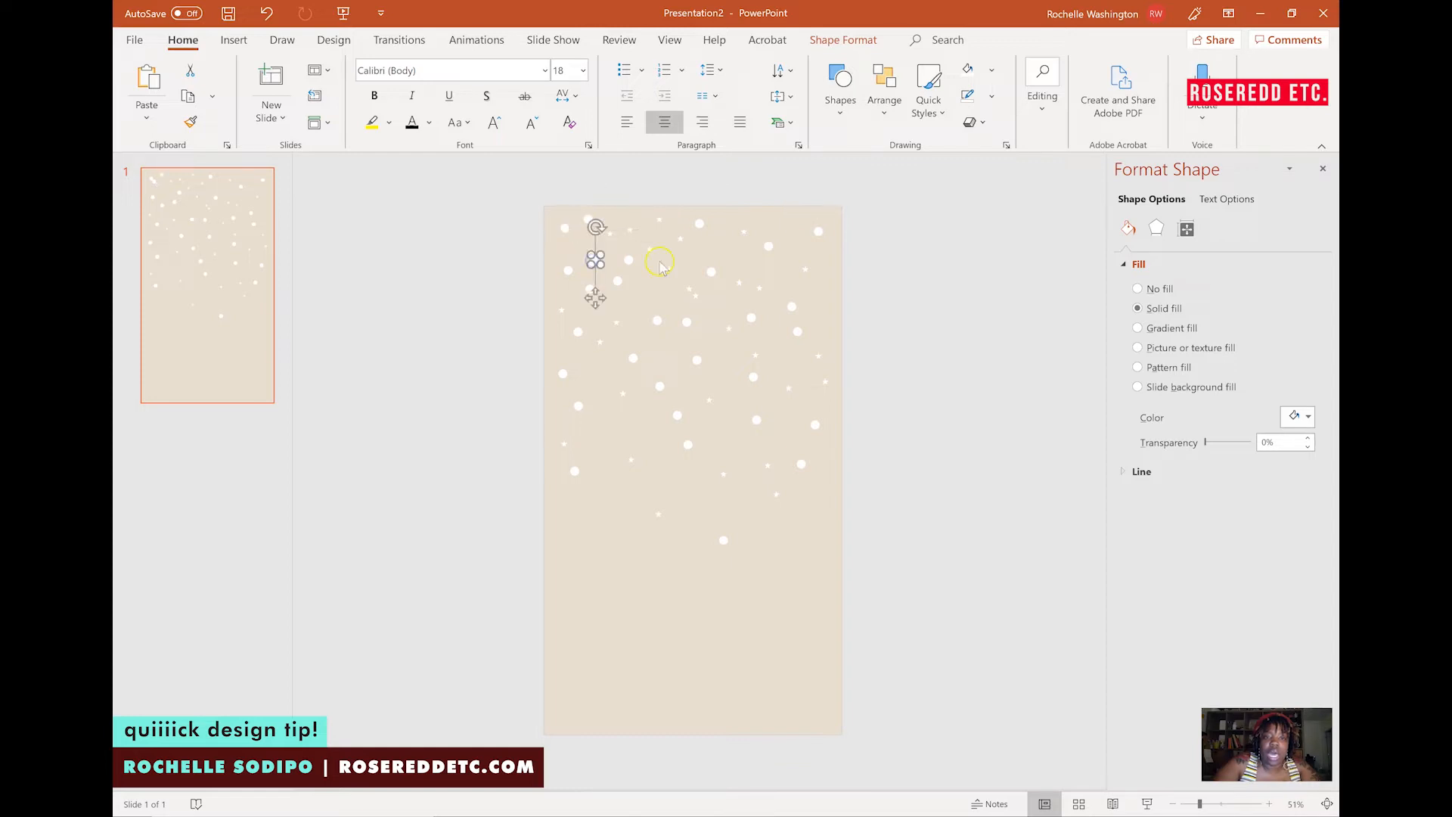
pyautogui.moveTo(665, 268); pyautogui.dragTo(586, 388)
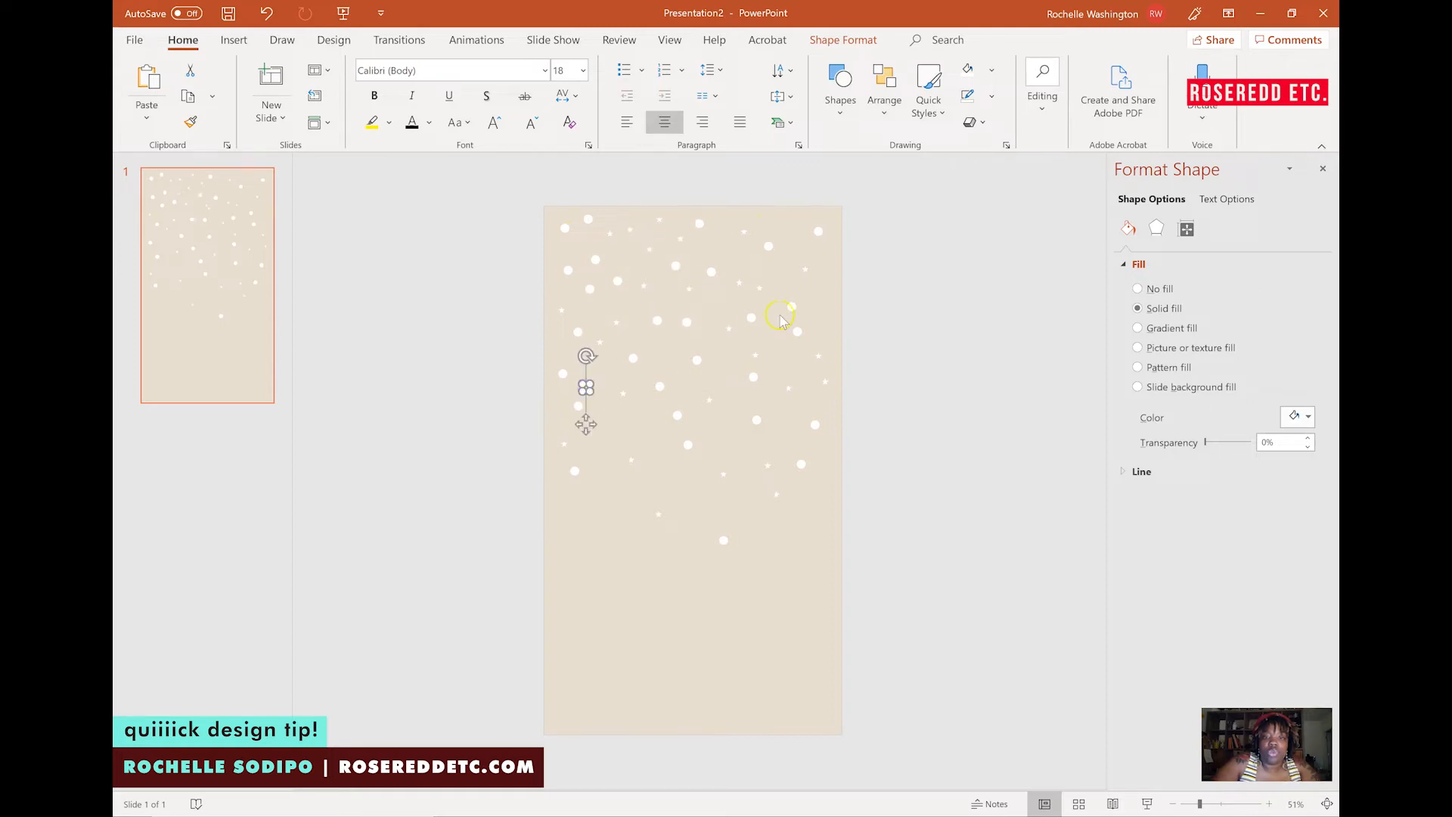
pyautogui.click(820, 293)
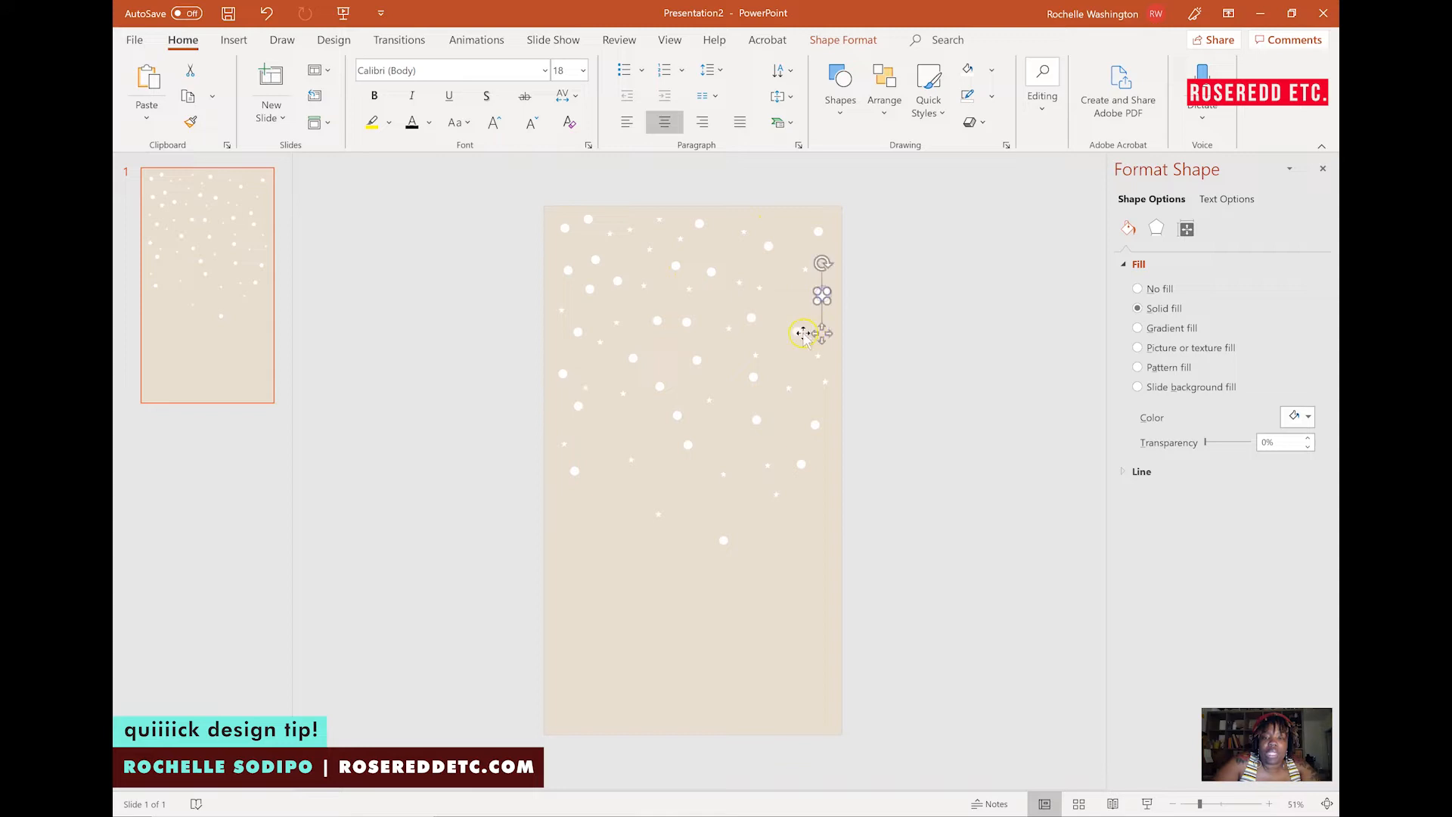
pyautogui.moveTo(755, 323); pyautogui.dragTo(768, 239)
pyautogui.click(749, 254)
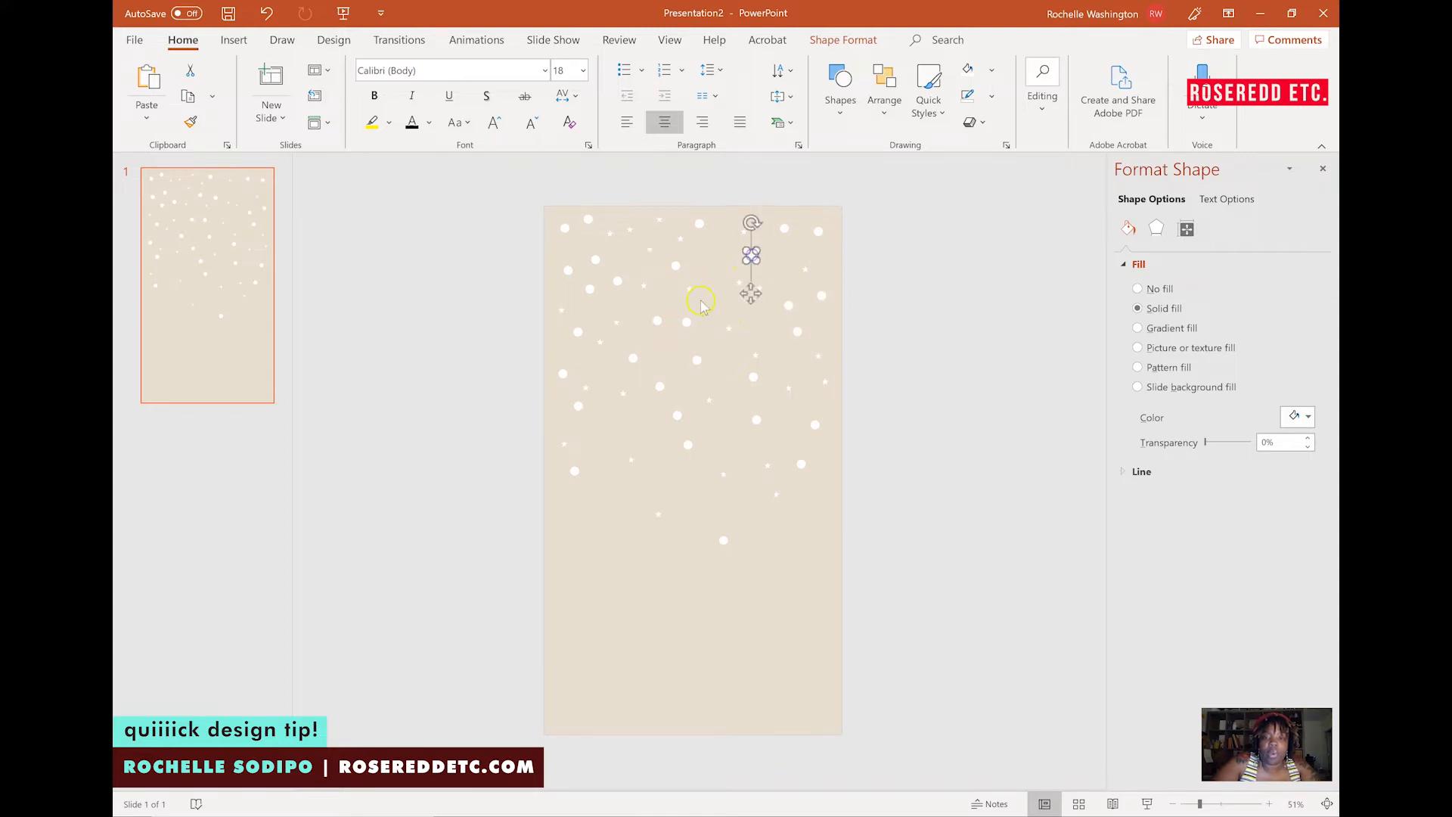
pyautogui.click(710, 295)
pyautogui.moveTo(709, 260); pyautogui.dragTo(705, 264)
pyautogui.moveTo(676, 416); pyautogui.dragTo(653, 442)
pyautogui.click(934, 437)
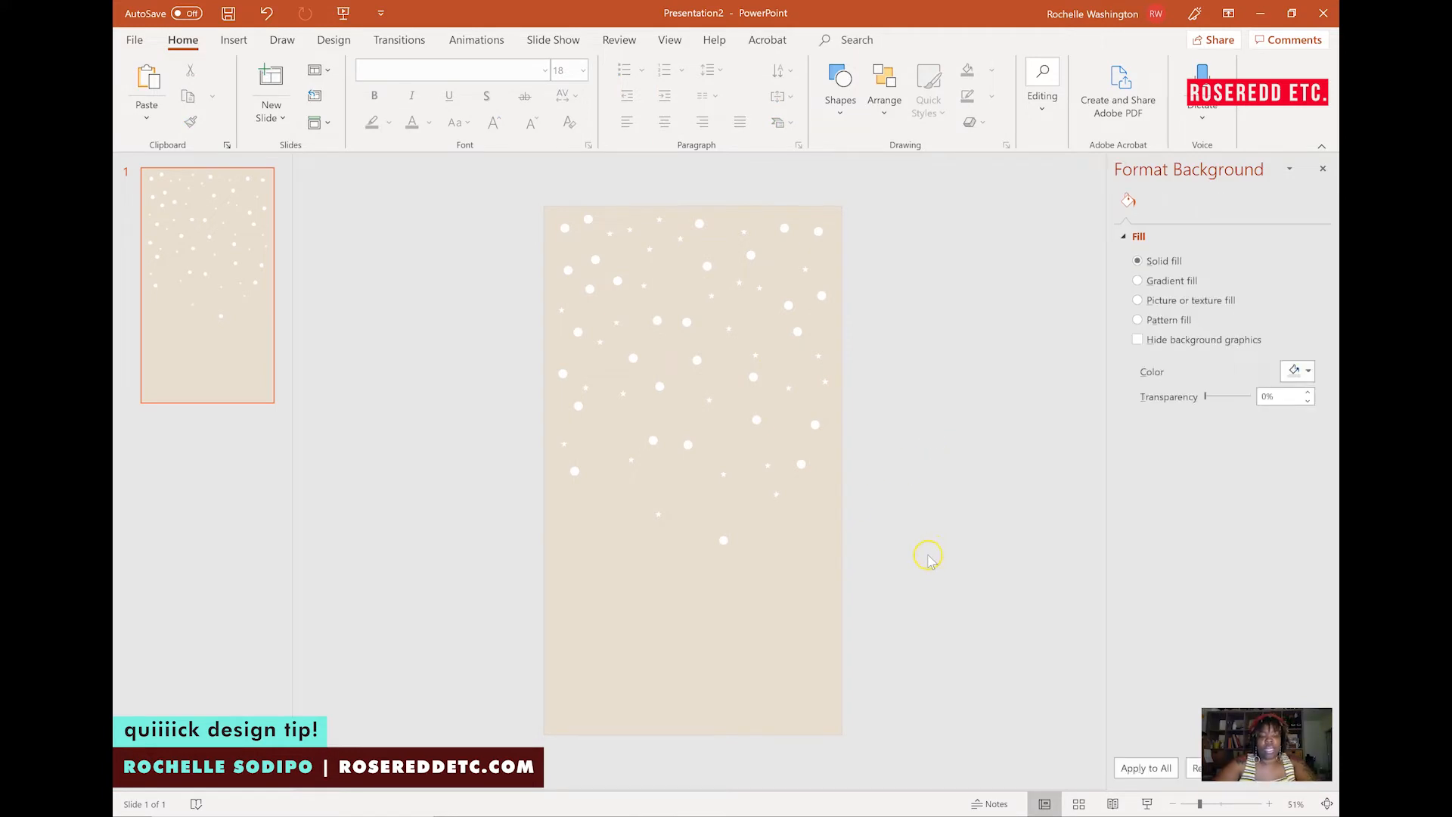
# Select all the dots, group them, and stretch the group to spread the dots wider and lower on the slide.
pyautogui.hotkey('ctrl', 'a')
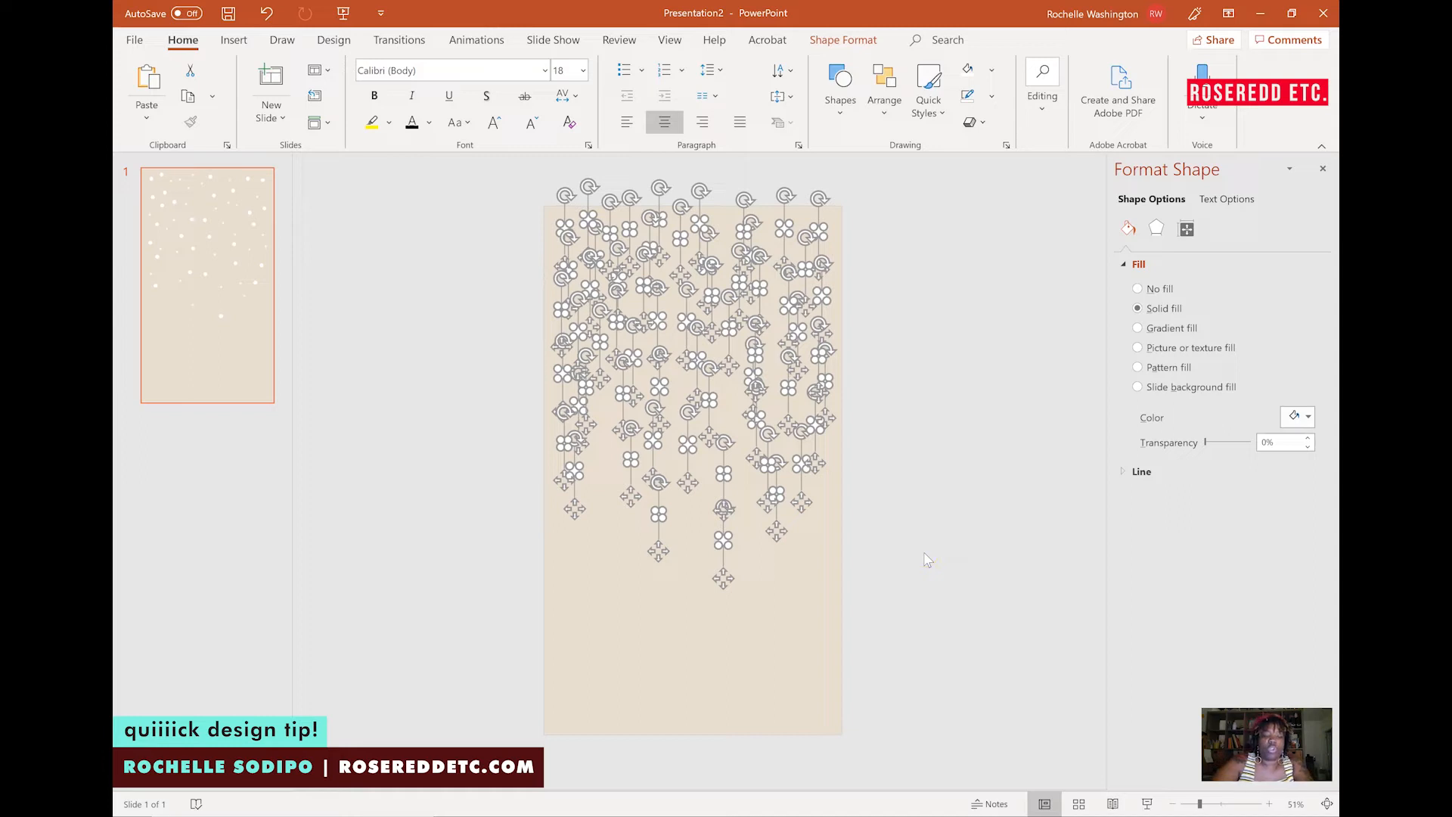
pyautogui.hotkey('ctrl', 'g')
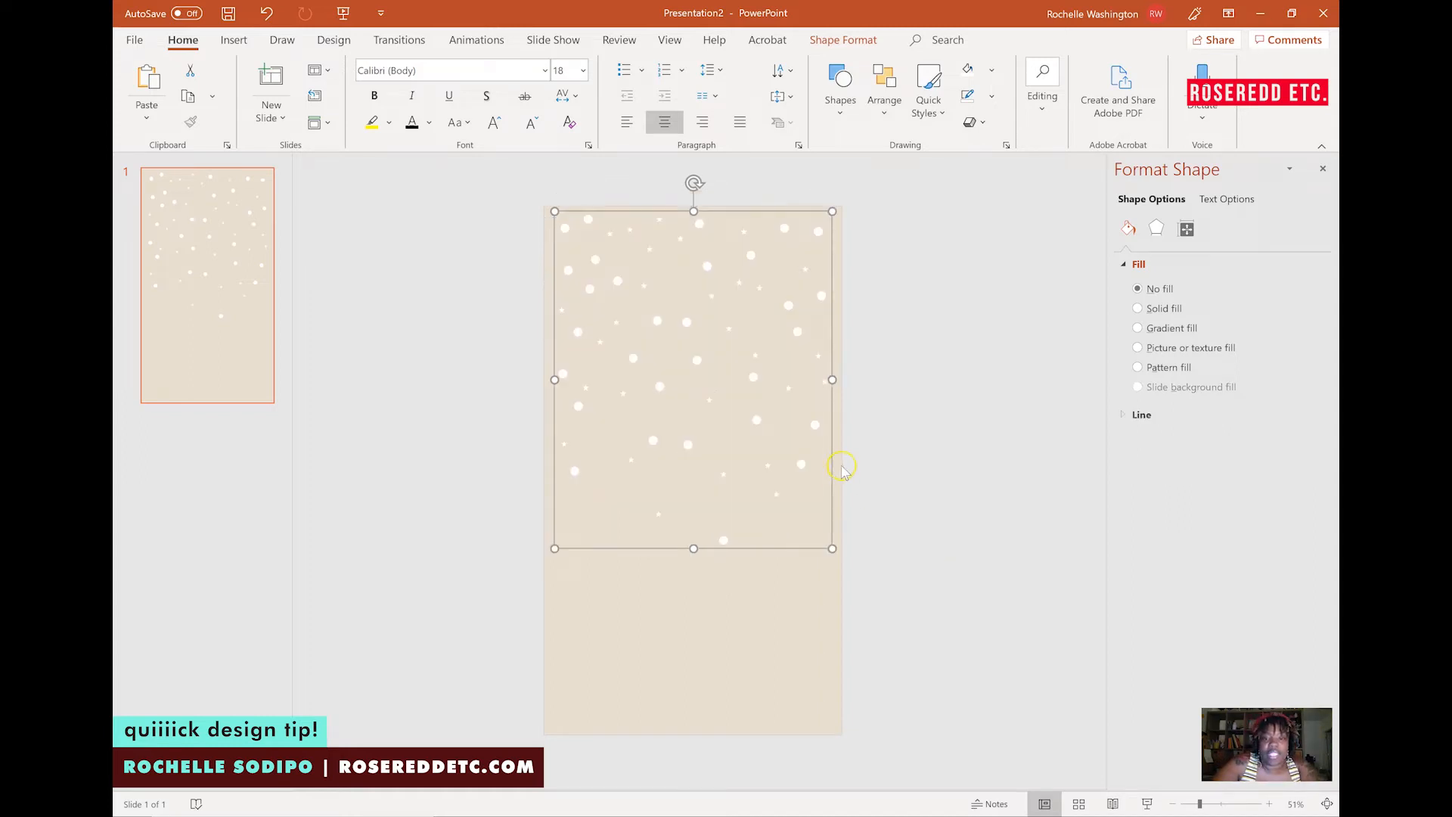
pyautogui.moveTo(832, 541); pyautogui.dragTo(843, 578)
pyautogui.press('Escape')
pyautogui.click(913, 573)
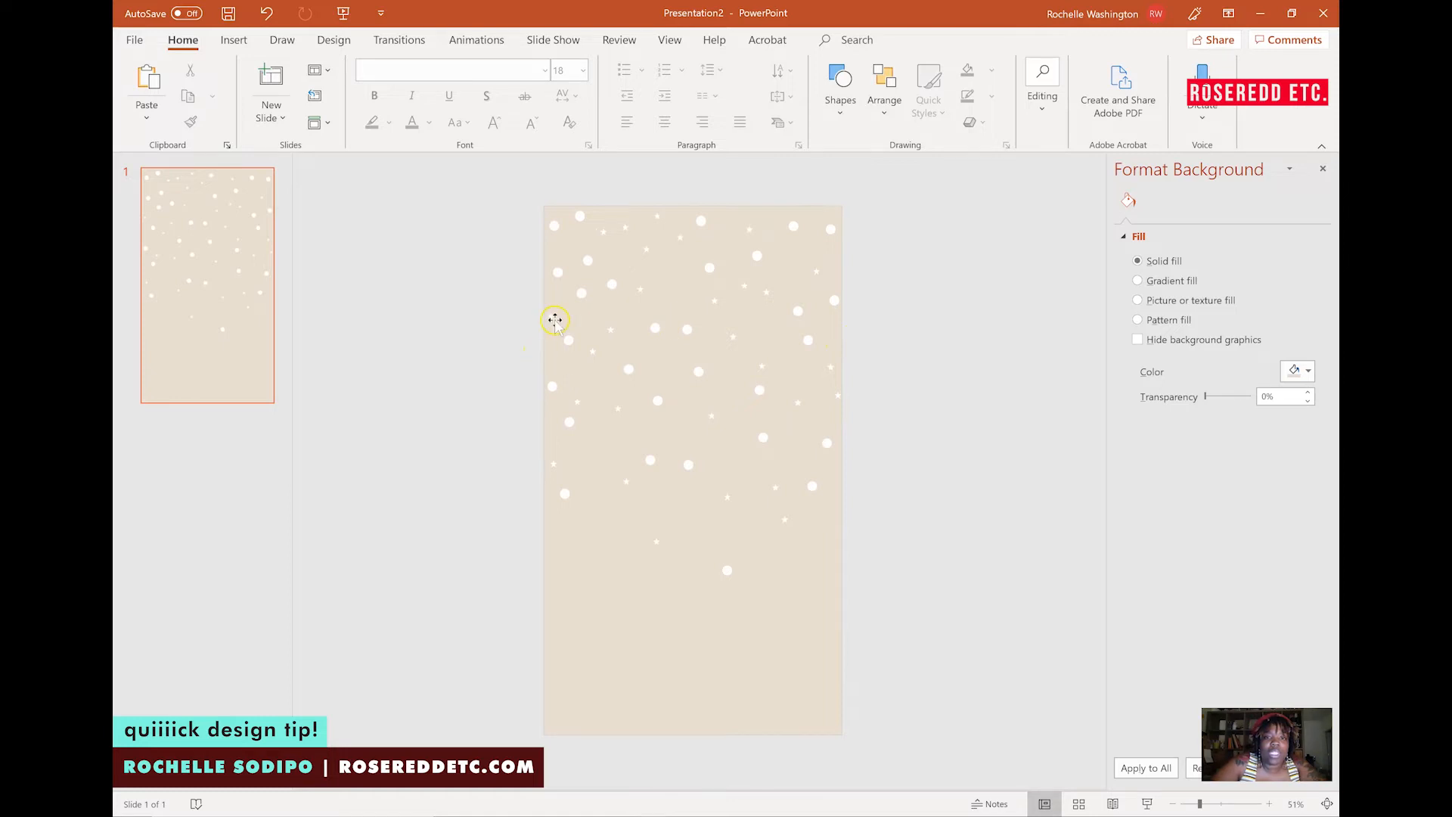
# Open the shapes gallery to insert another shape.
pyautogui.click(836, 78)
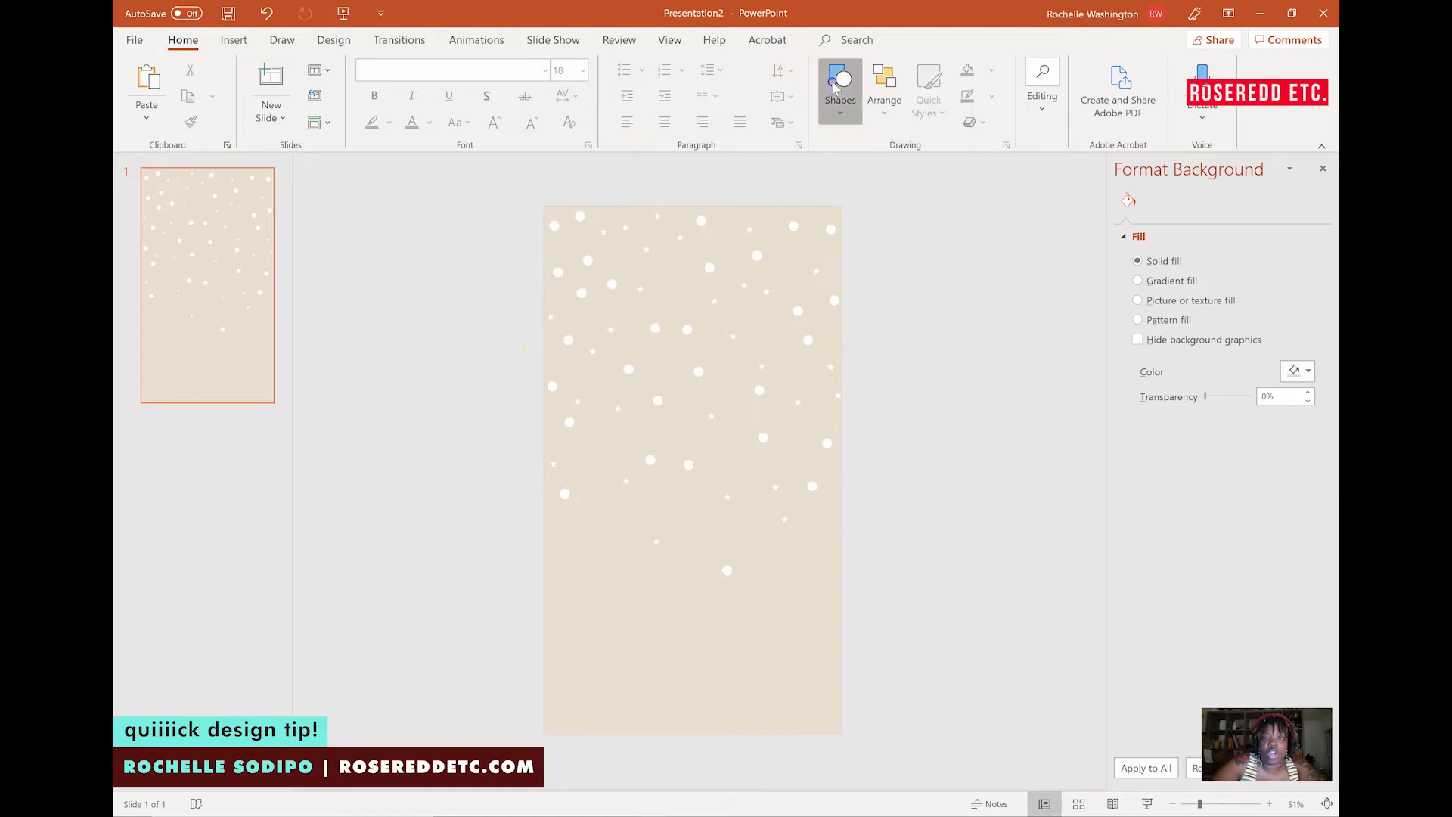
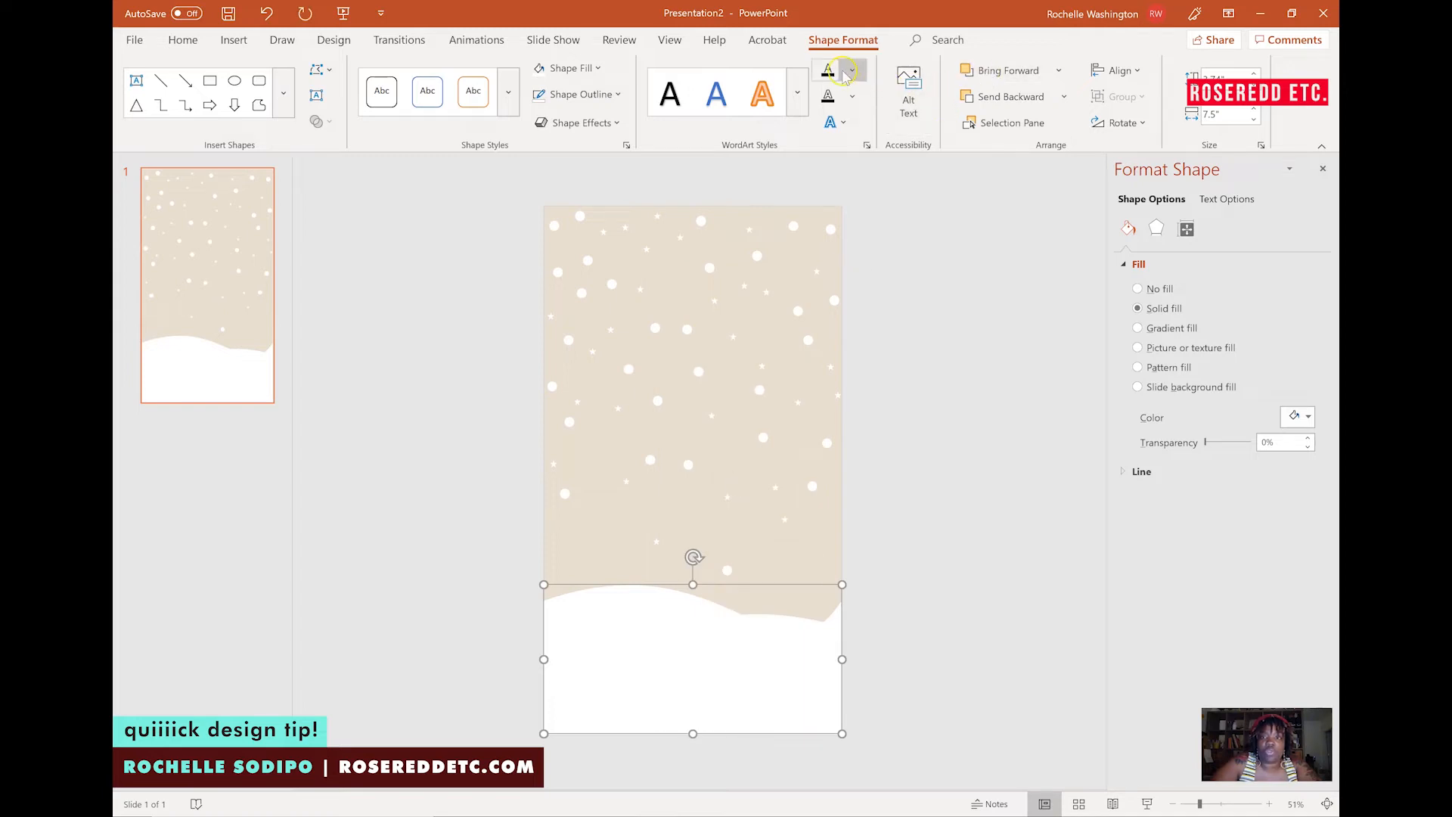
# Fill the selected wave shape with a light gray and move it slightly higher on the slide.
pyautogui.click(846, 43)
pyautogui.click(599, 69)
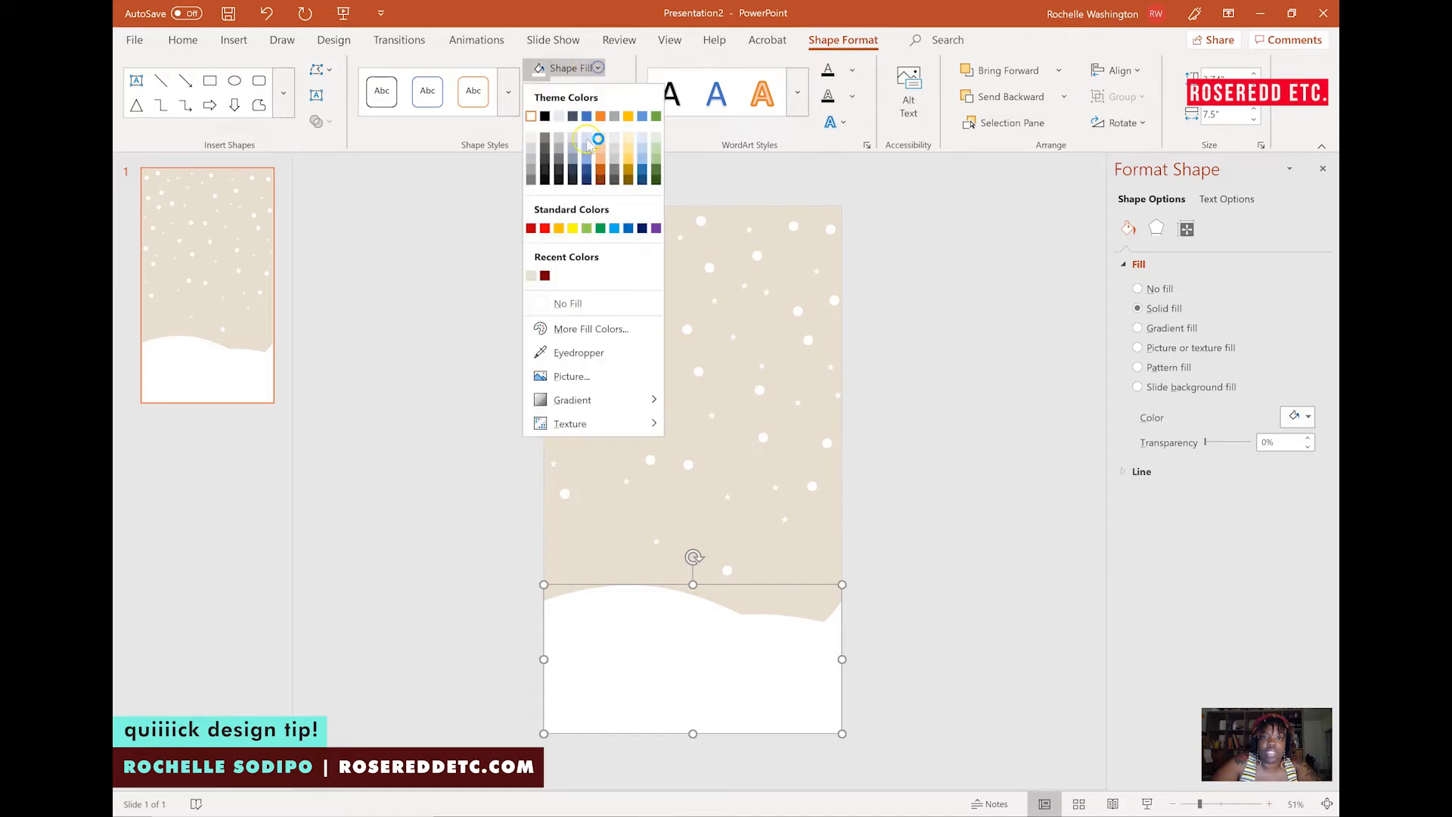
pyautogui.click(531, 140)
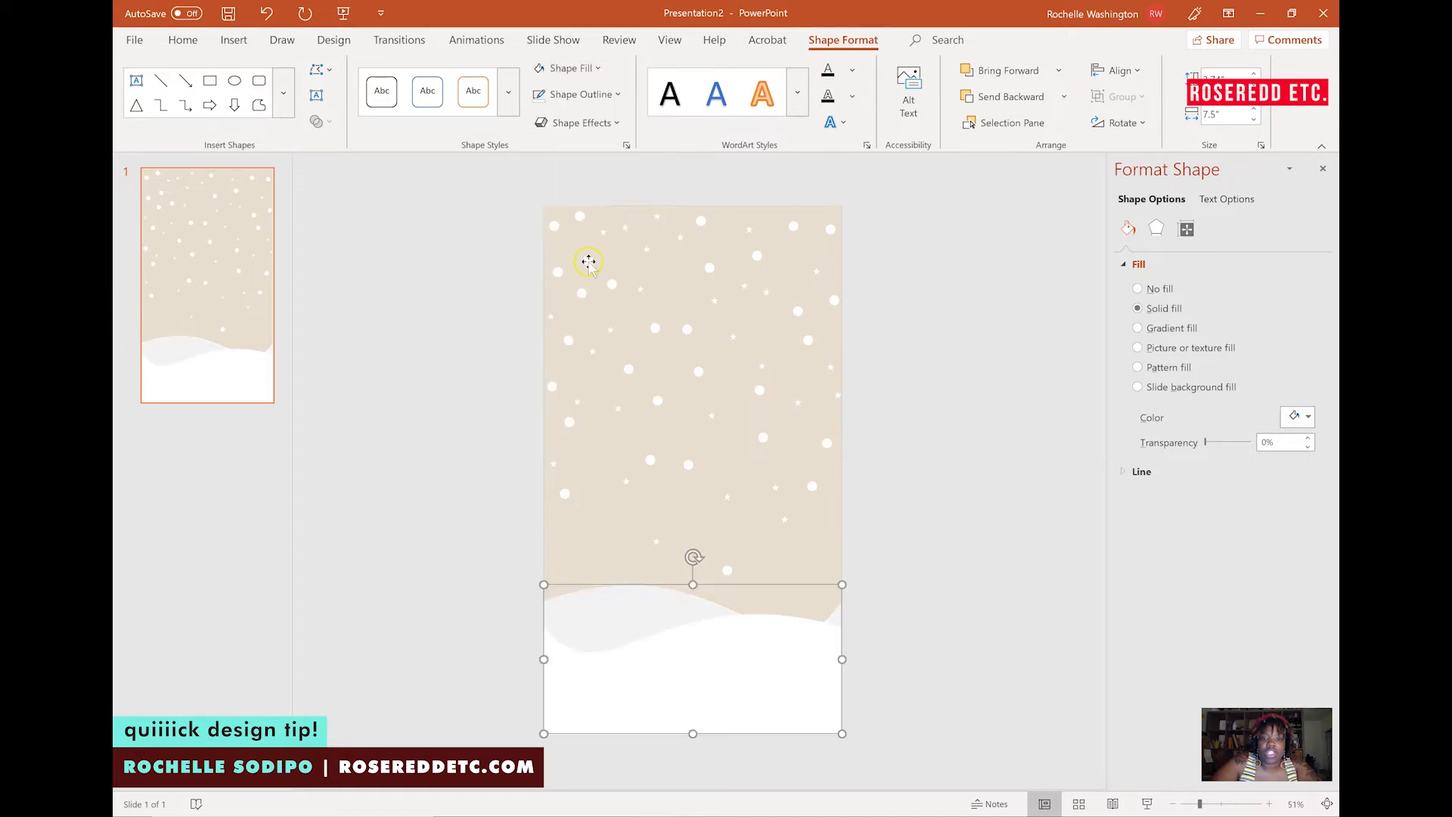
pyautogui.moveTo(629, 589); pyautogui.dragTo(629, 562)
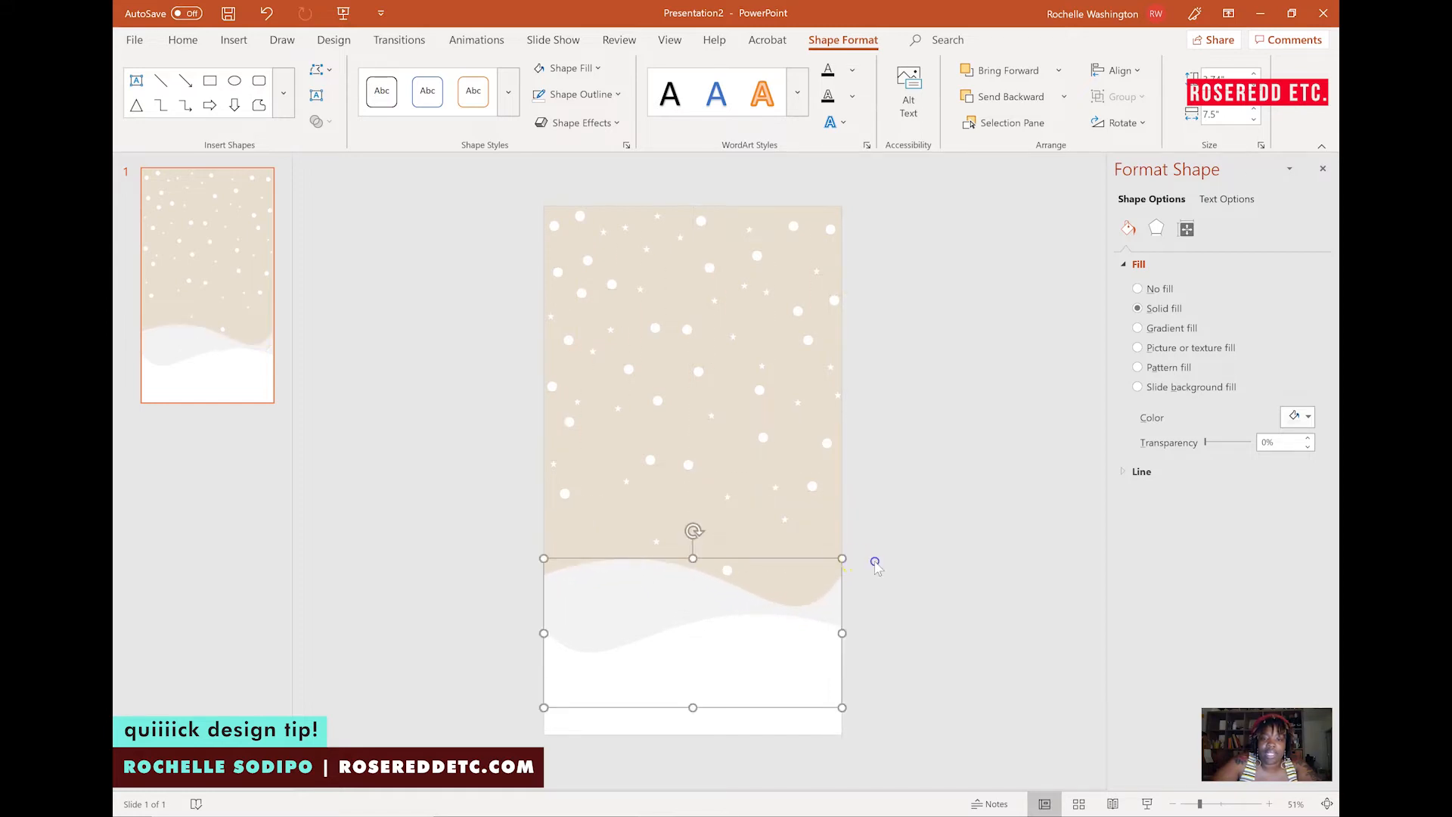
pyautogui.click(875, 563)
# Draw a thin rectangle band across the top edge of the slide.
pyautogui.click(831, 75)
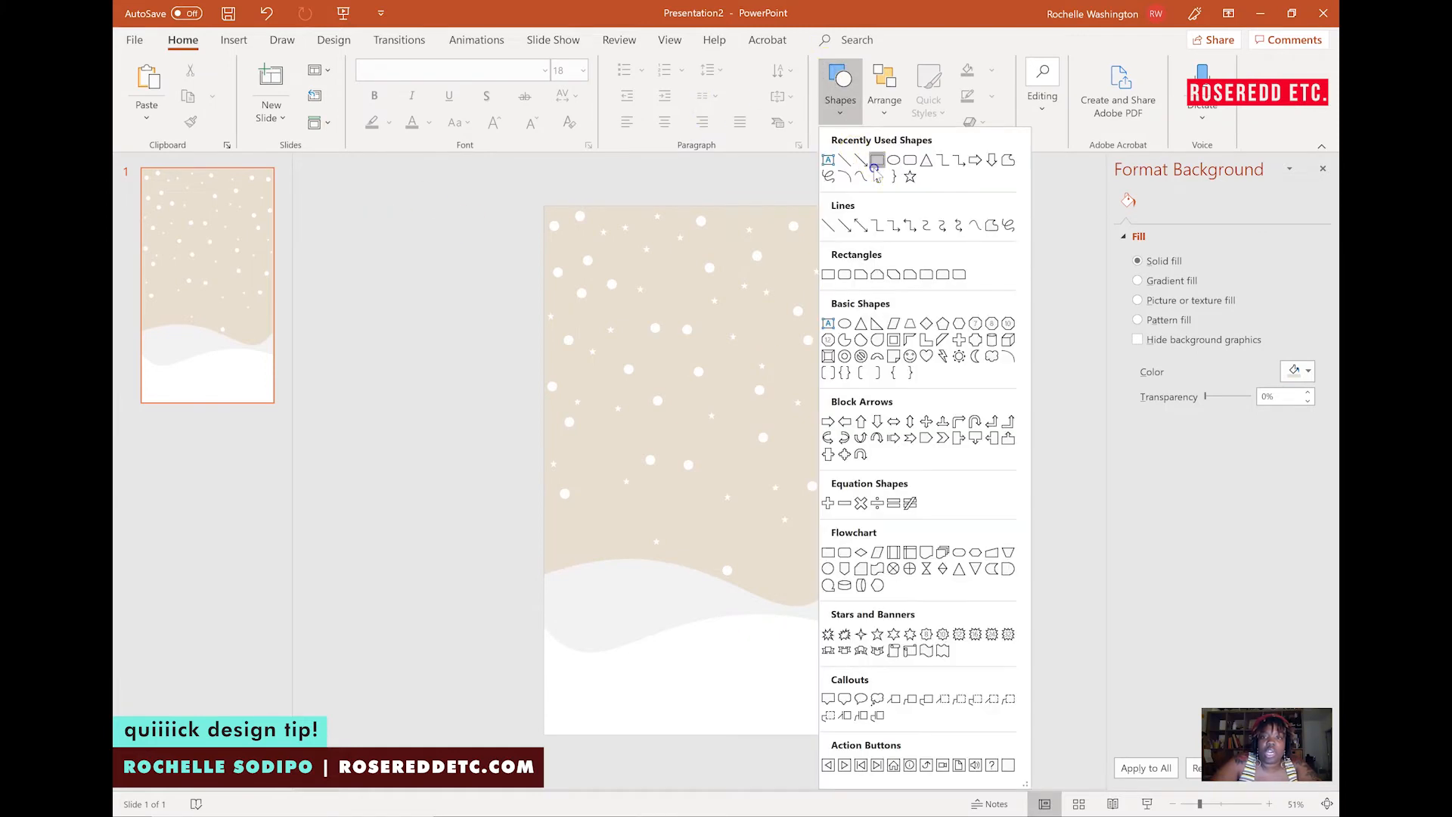
pyautogui.click(860, 159)
pyautogui.moveTo(564, 217); pyautogui.dragTo(841, 229)
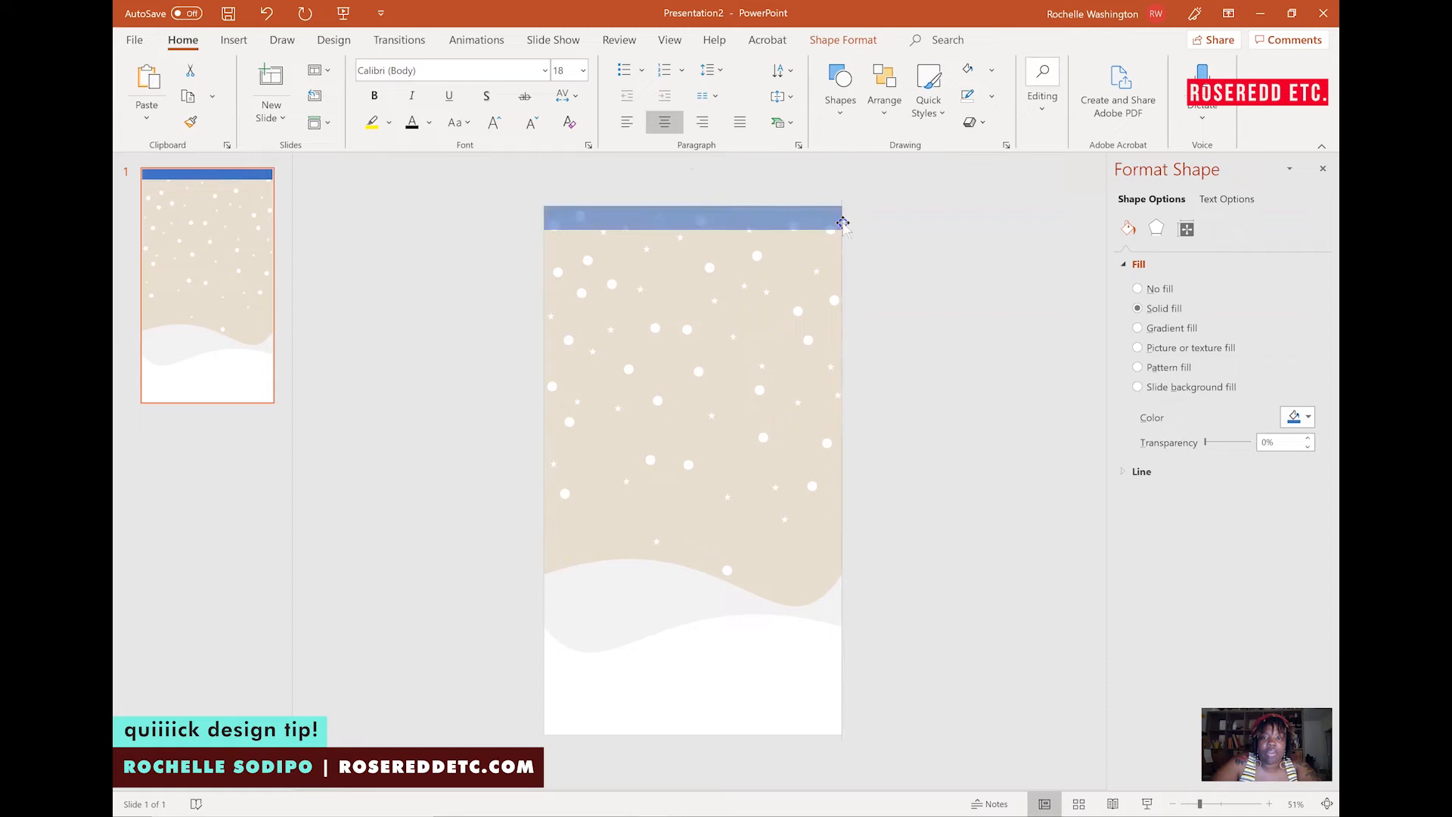
pyautogui.click(693, 226)
pyautogui.moveTo(695, 230); pyautogui.dragTo(697, 237)
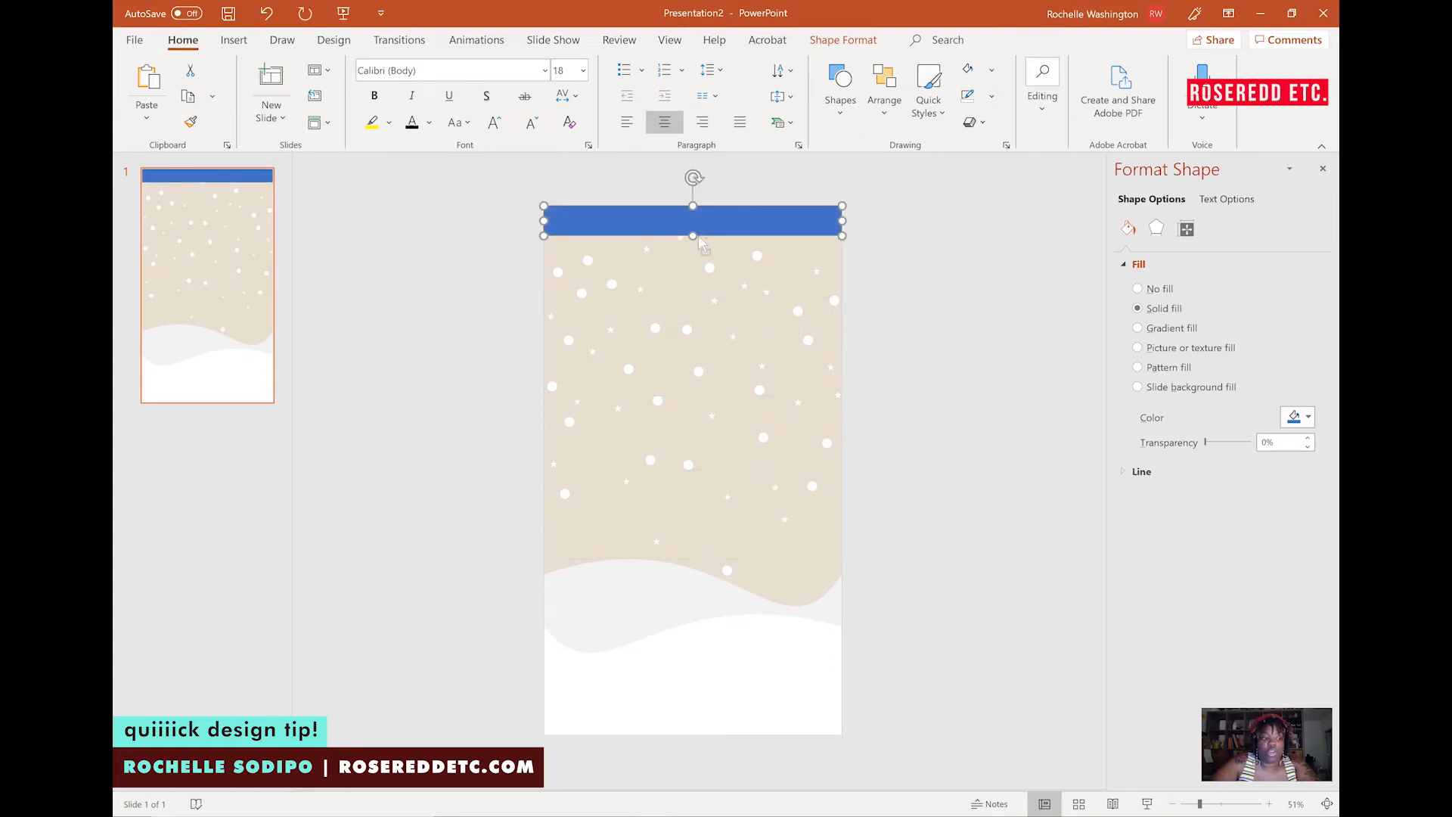
# Paste a copy of the band at the bottom edge of the slide and fill it dark red.
pyautogui.hotkey('ctrl', 'v')
pyautogui.moveTo(720, 227); pyautogui.dragTo(708, 718)
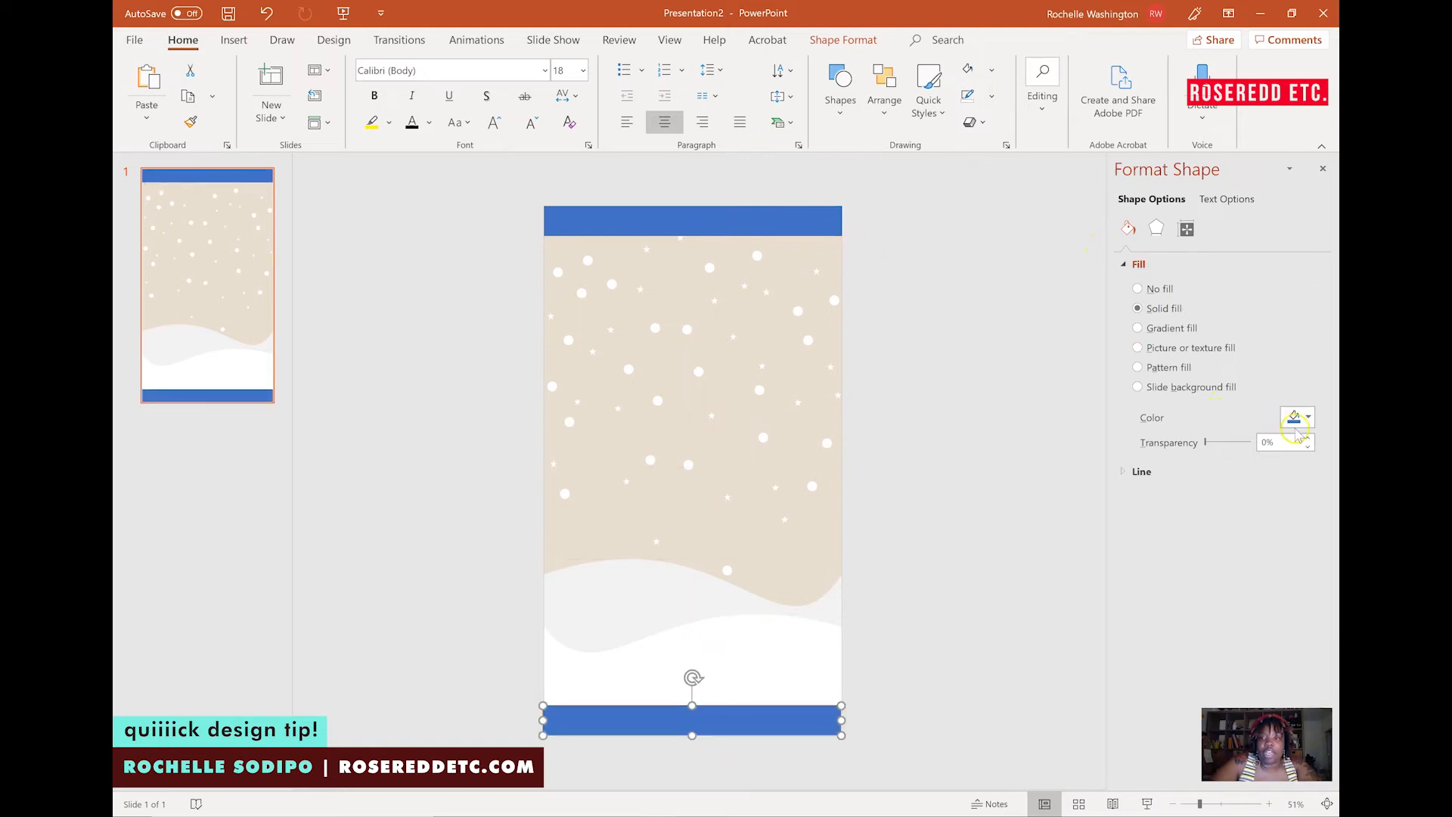
pyautogui.click(1307, 419)
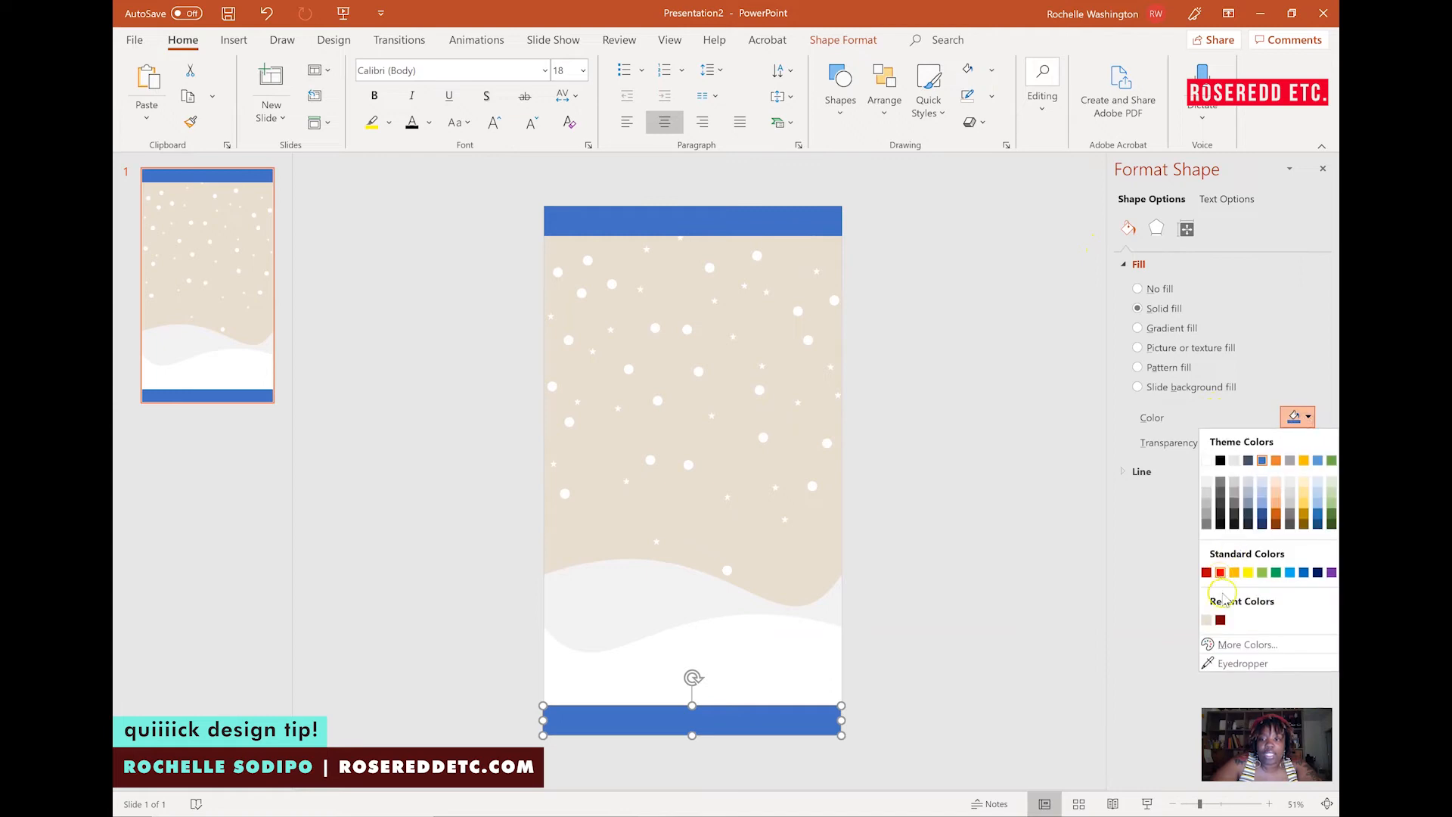
pyautogui.click(1220, 620)
# Fill the top band with the same dark red.
pyautogui.click(770, 229)
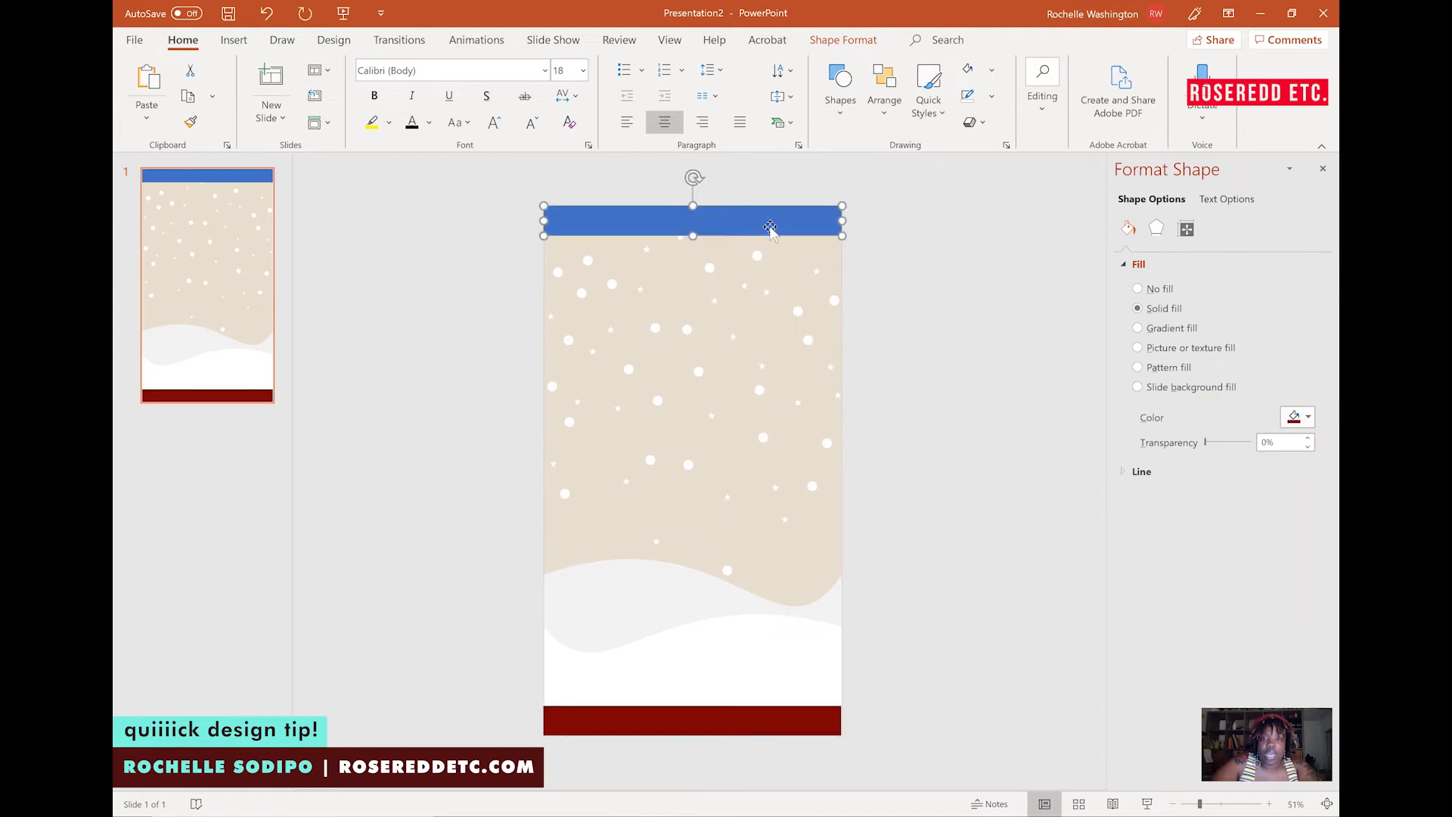
pyautogui.click(1308, 417)
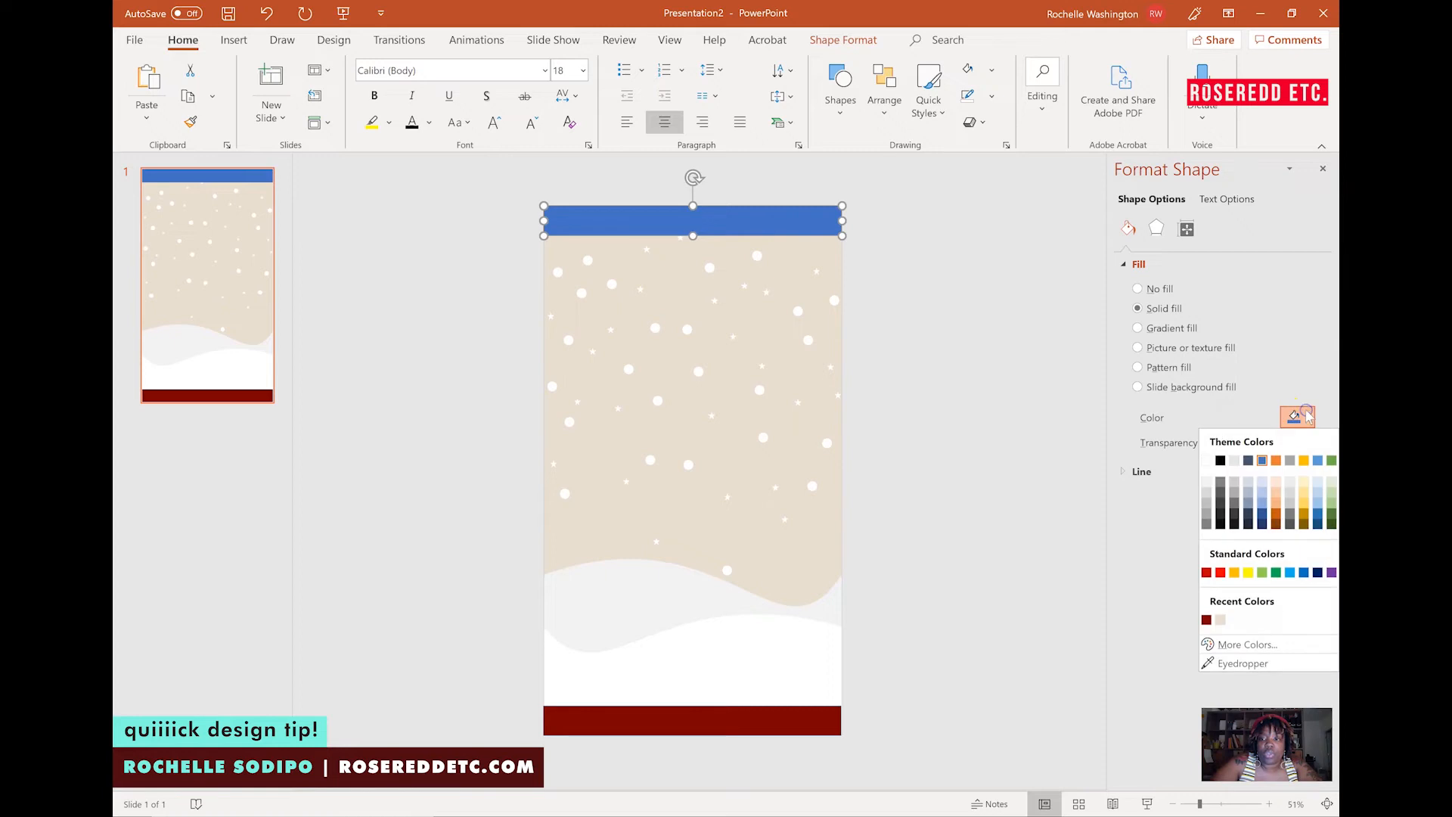
pyautogui.click(1205, 620)
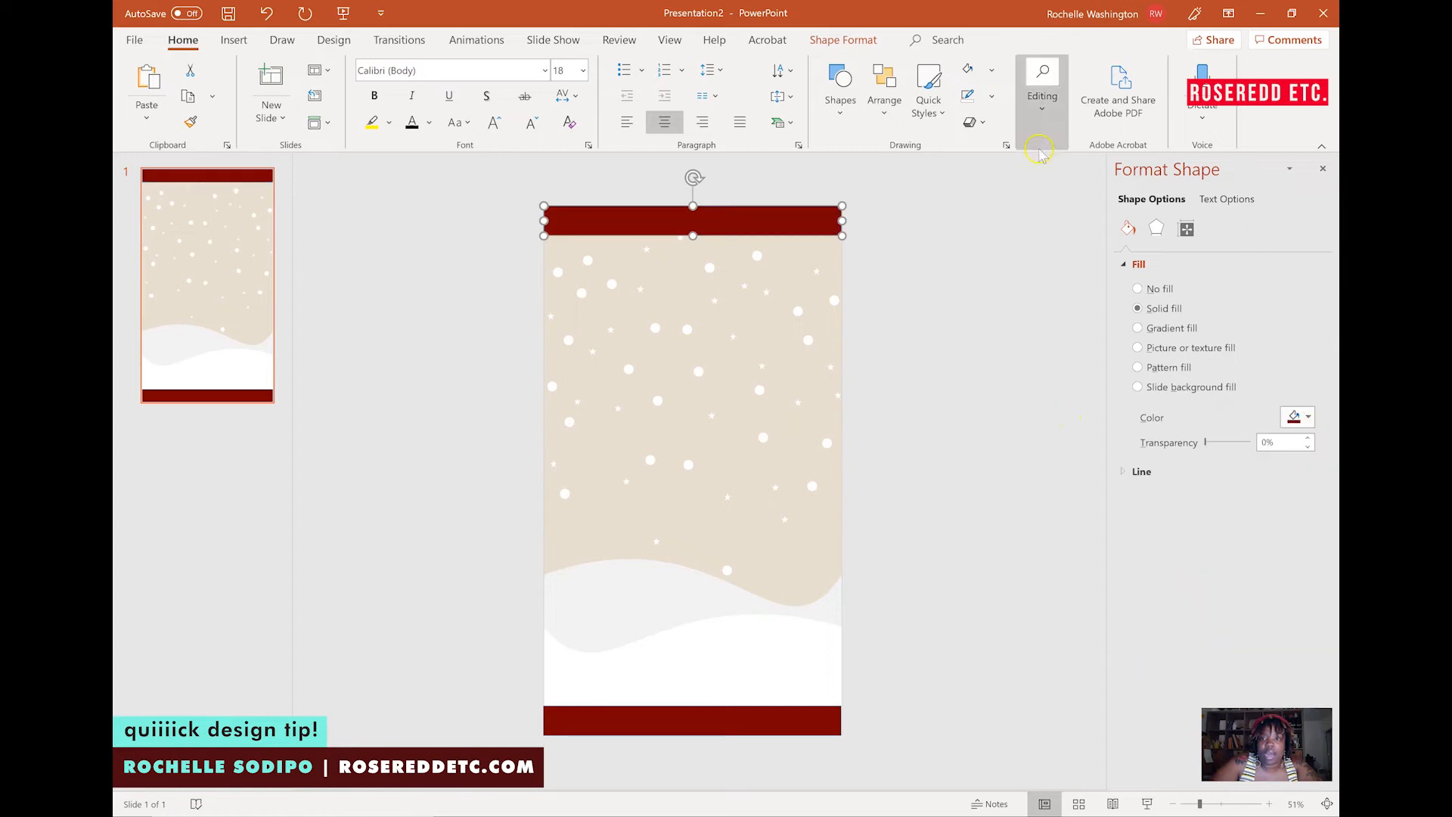
# Remove the outline from the top band.
pyautogui.click(993, 98)
pyautogui.click(974, 330)
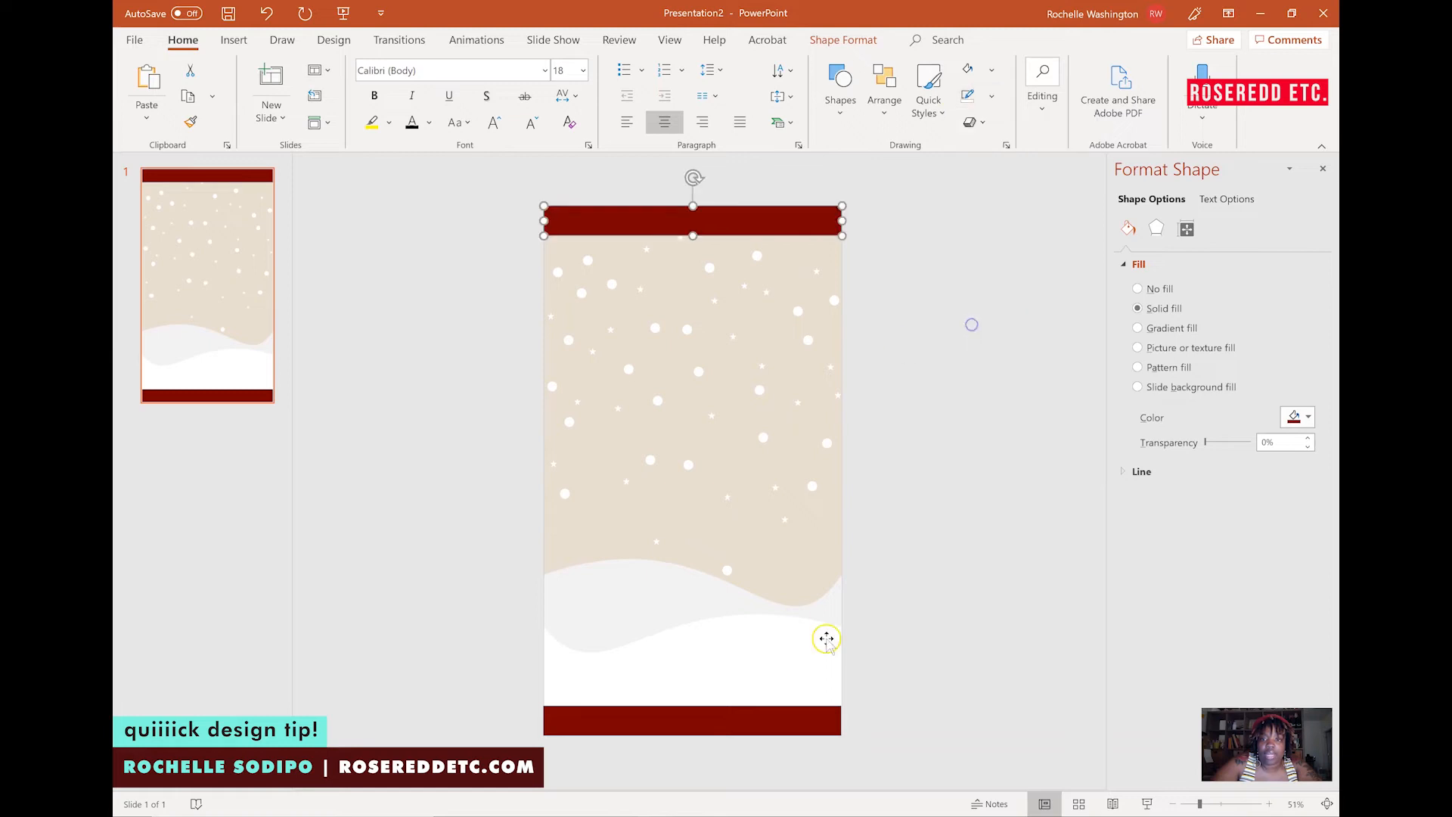
pyautogui.click(802, 727)
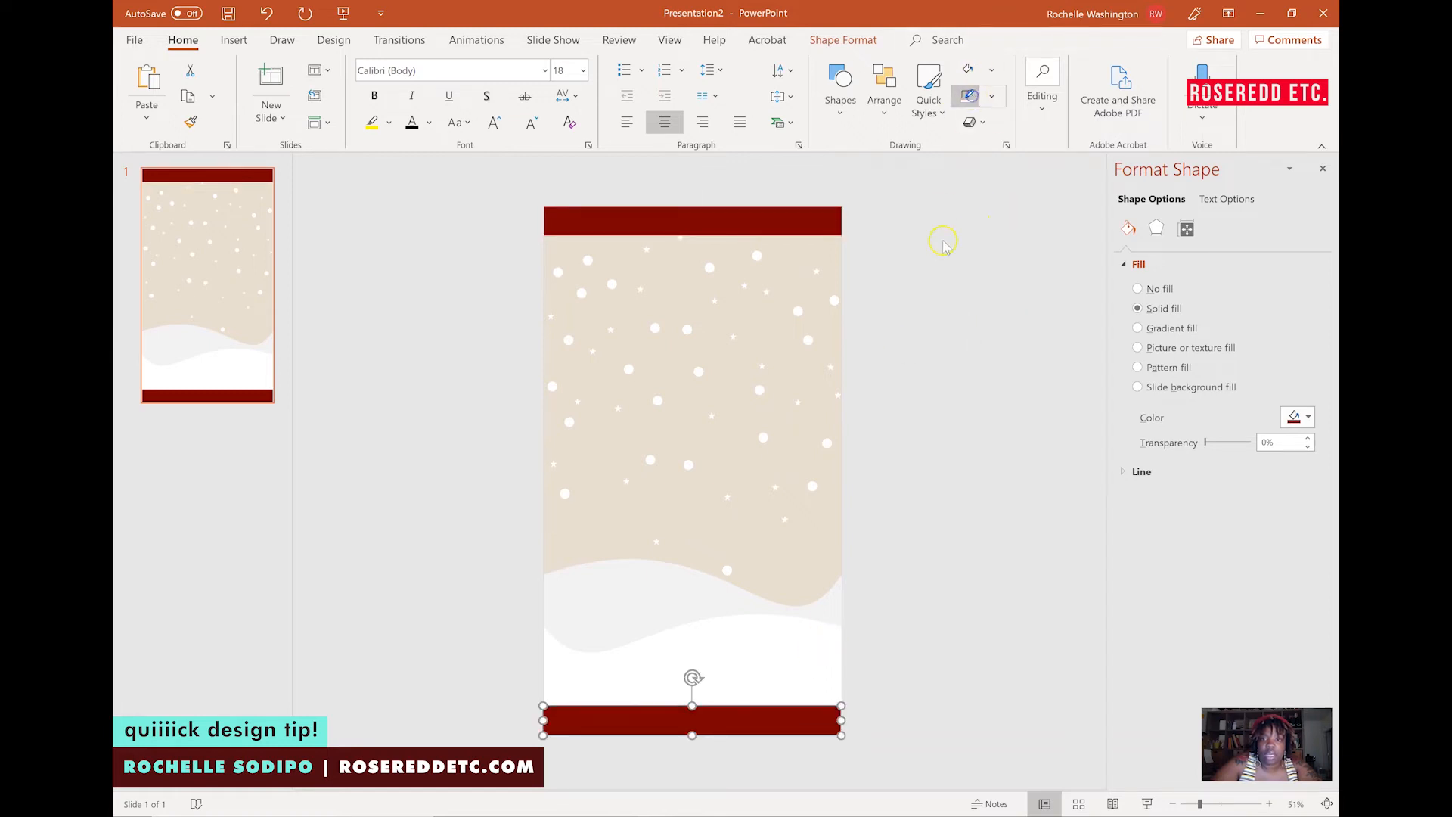
pyautogui.click(942, 277)
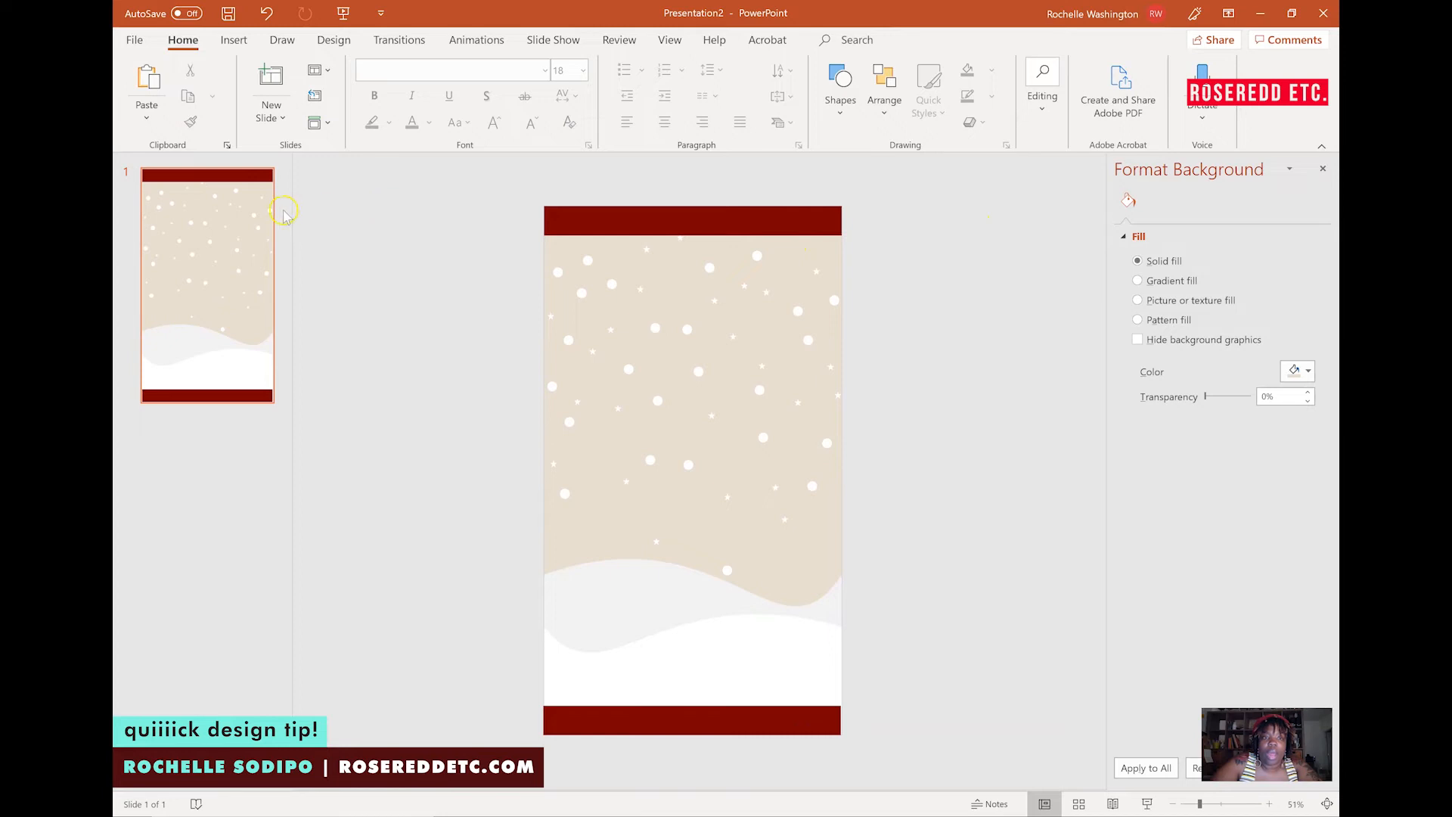
# Insert the Santa illustration picture from file.
pyautogui.click(234, 41)
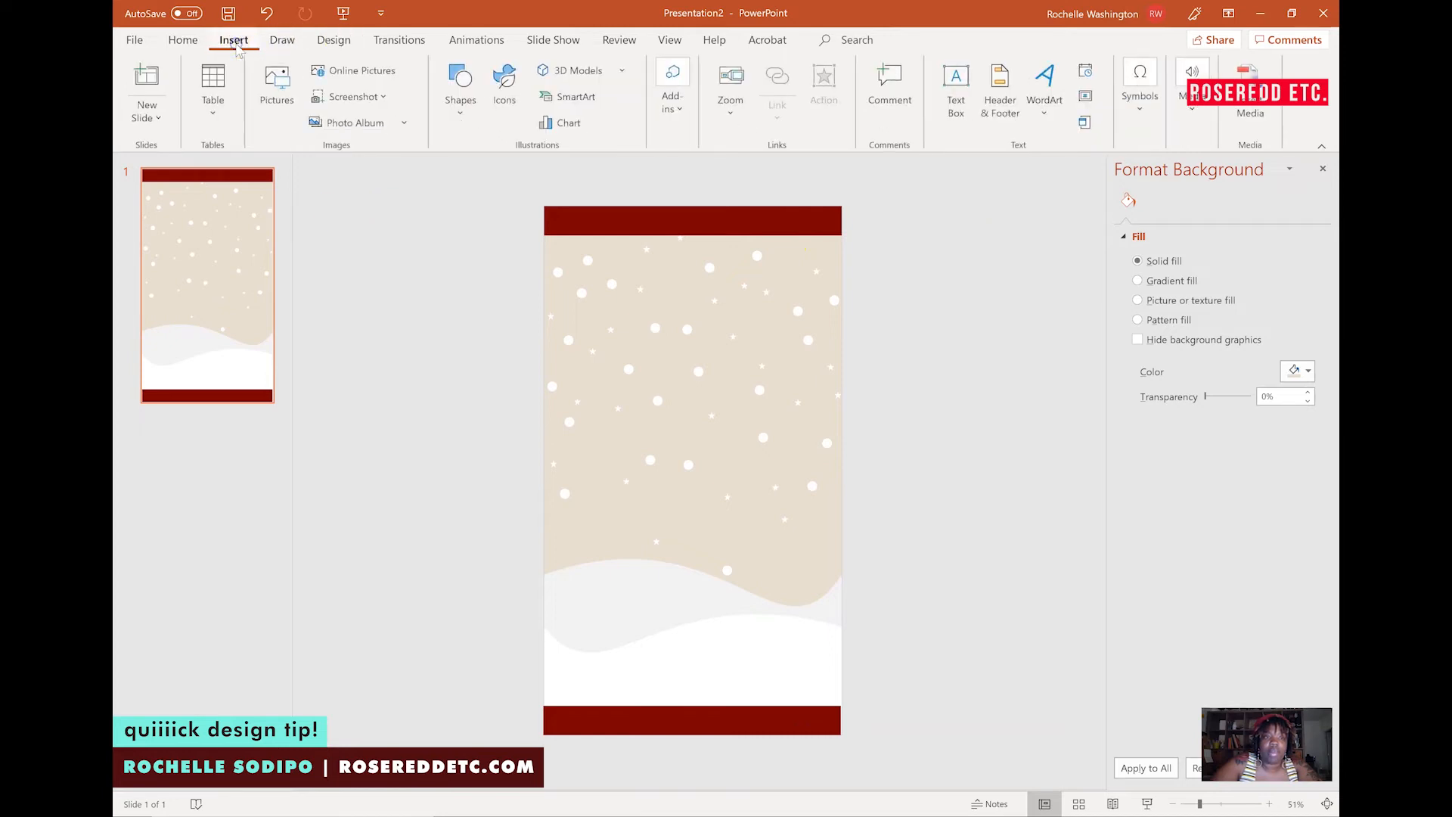
pyautogui.click(280, 93)
pyautogui.doubleClick(329, 113)
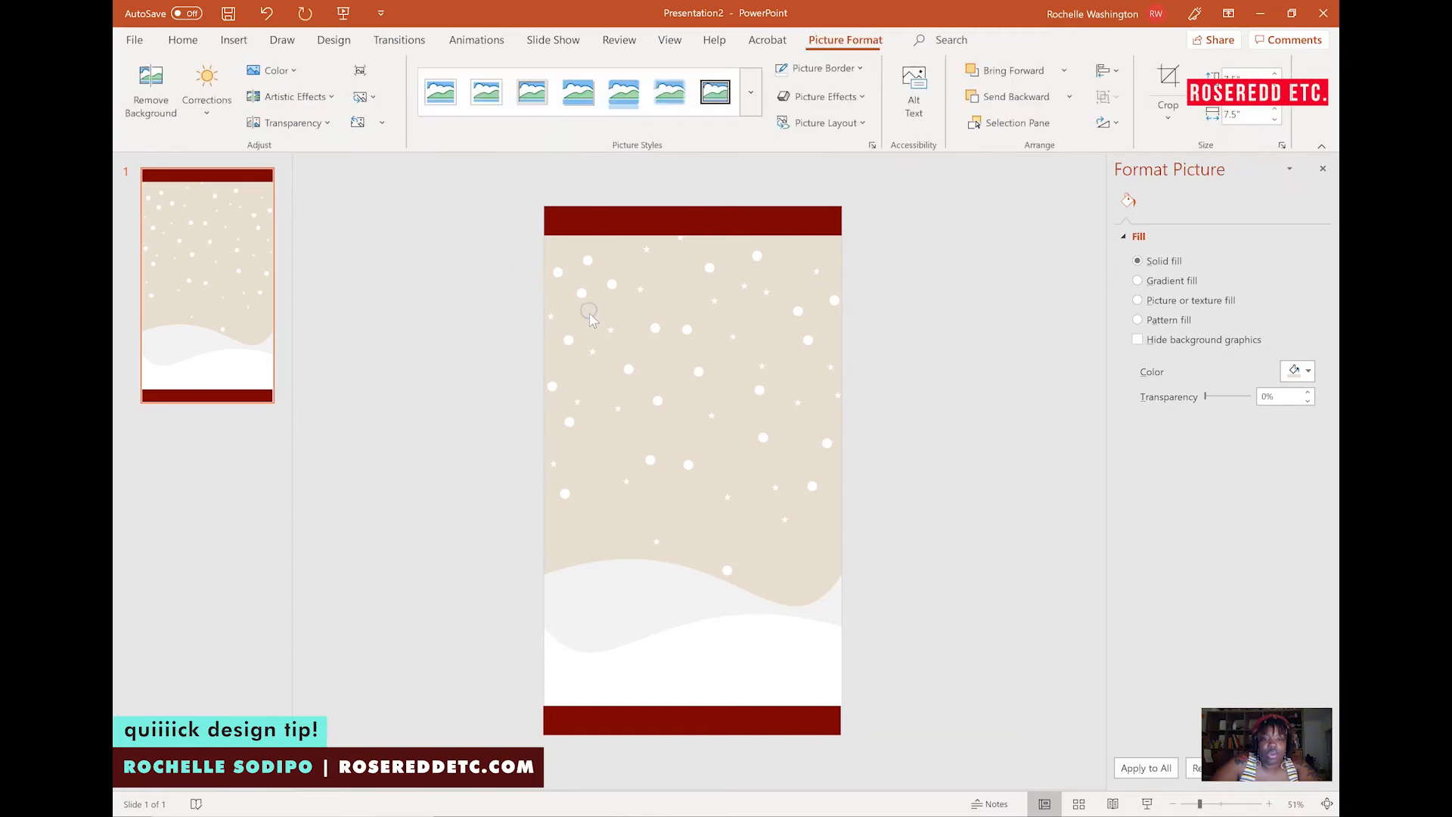
# Move the Santa picture down over the snowy waves in the middle of the slide.
pyautogui.moveTo(688, 379); pyautogui.dragTo(692, 497)
pyautogui.press('Delete')
pyautogui.hotkey('ctrl', 'z')
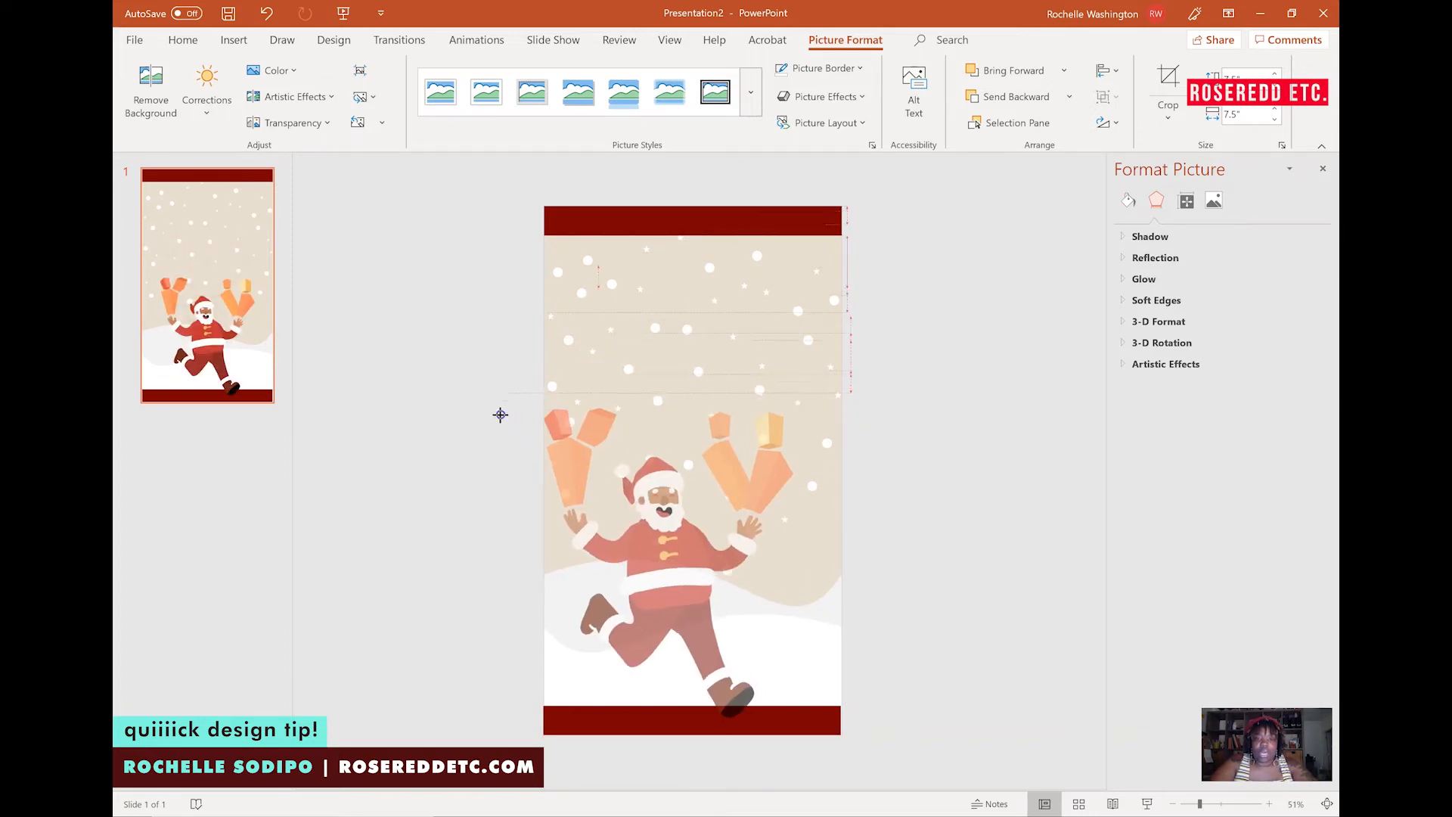
pyautogui.click(630, 460)
pyautogui.moveTo(630, 461); pyautogui.dragTo(653, 464)
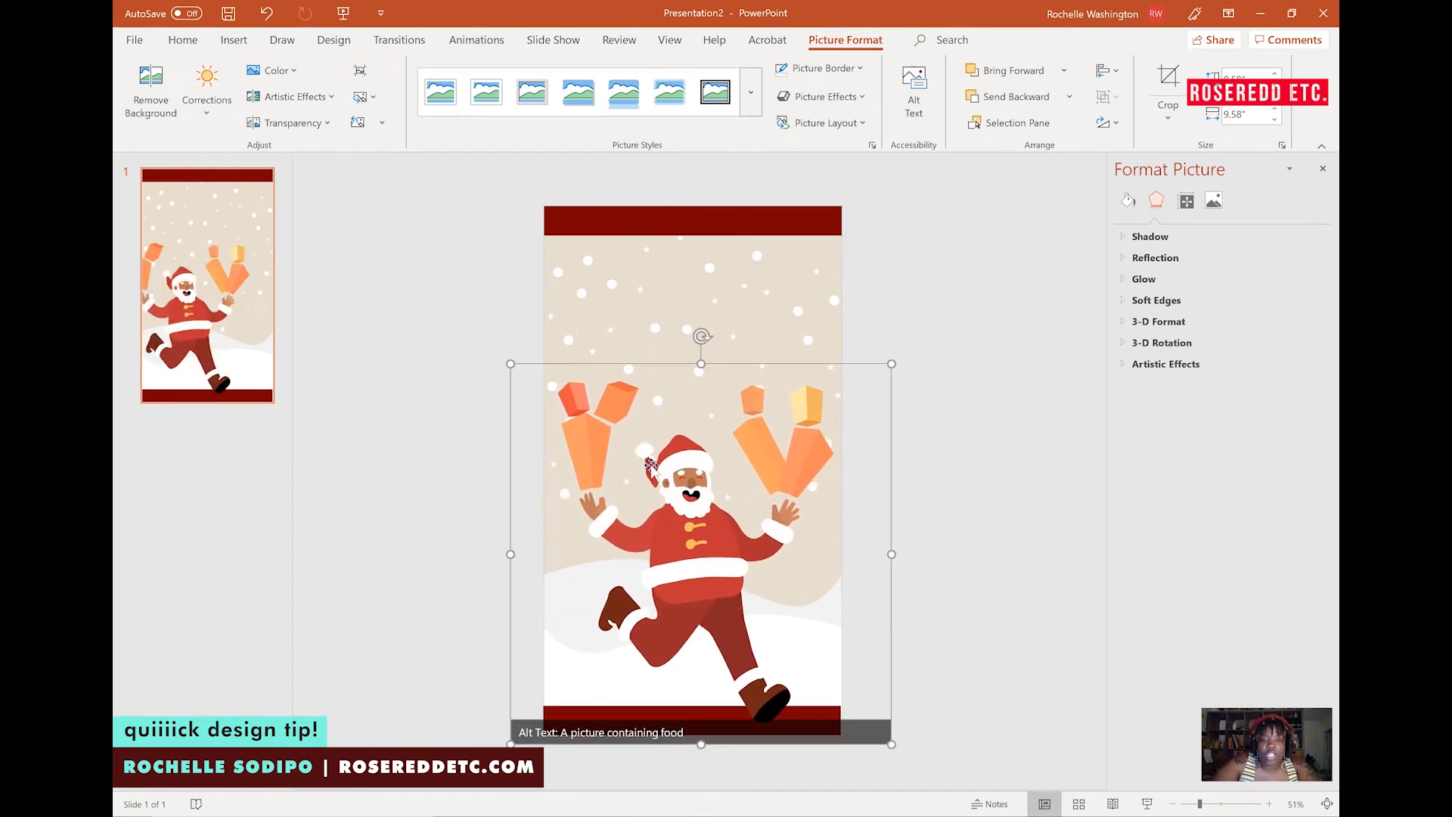
# Send the Santa picture to the back, then send the white wave shape to the back too.
pyautogui.rightClick(653, 467)
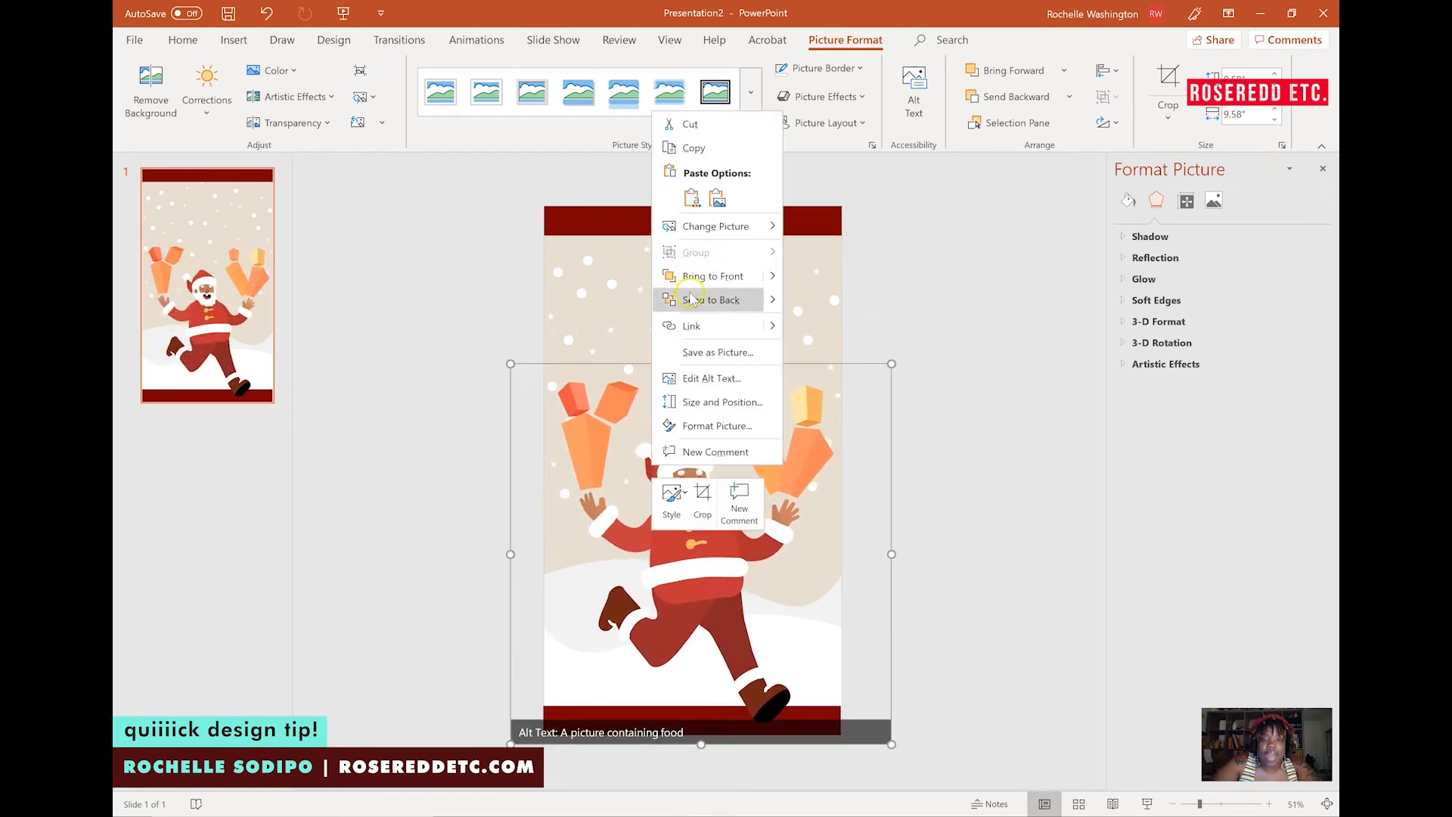
pyautogui.click(711, 299)
pyautogui.click(630, 585)
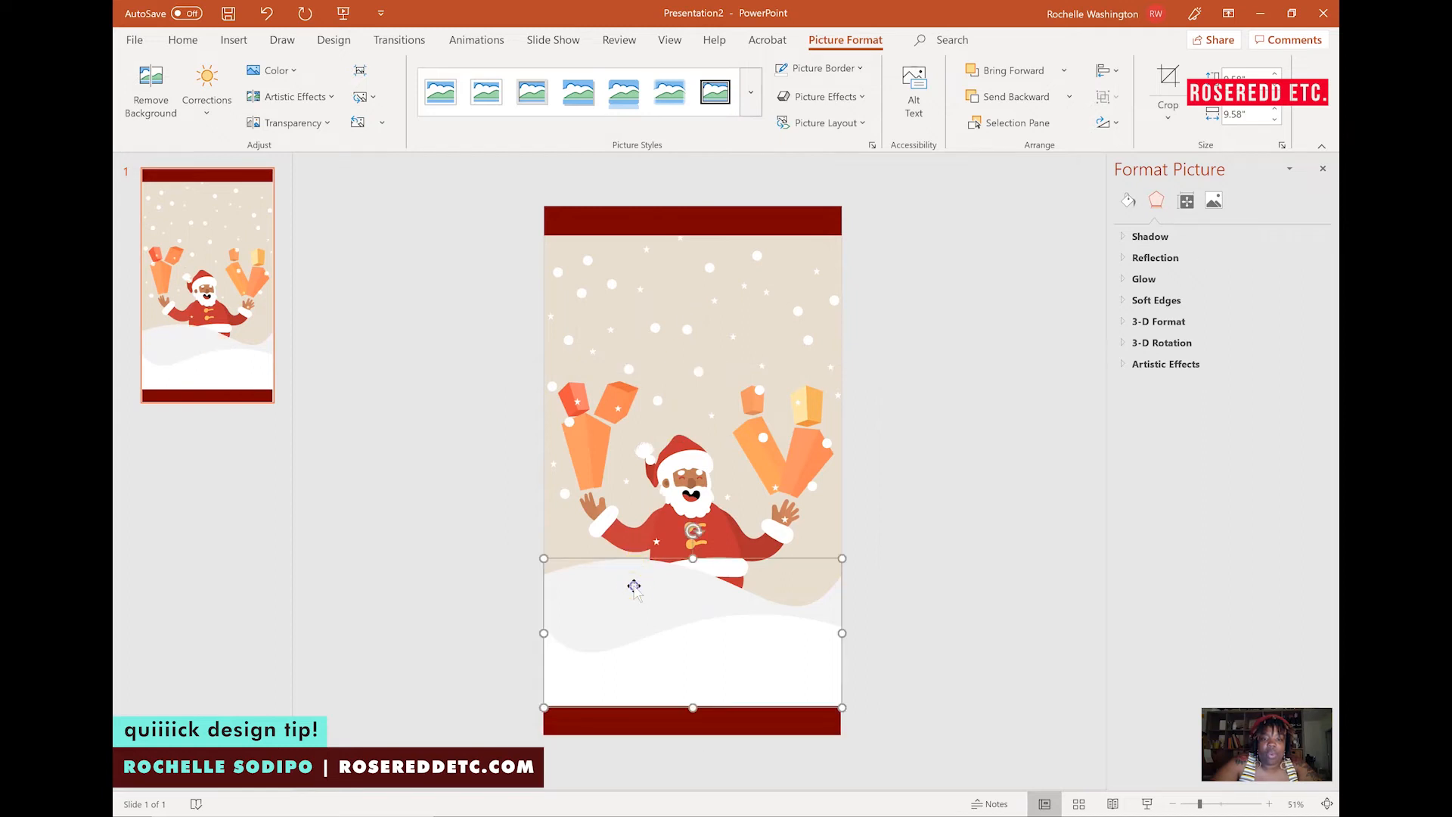
pyautogui.rightClick(630, 584)
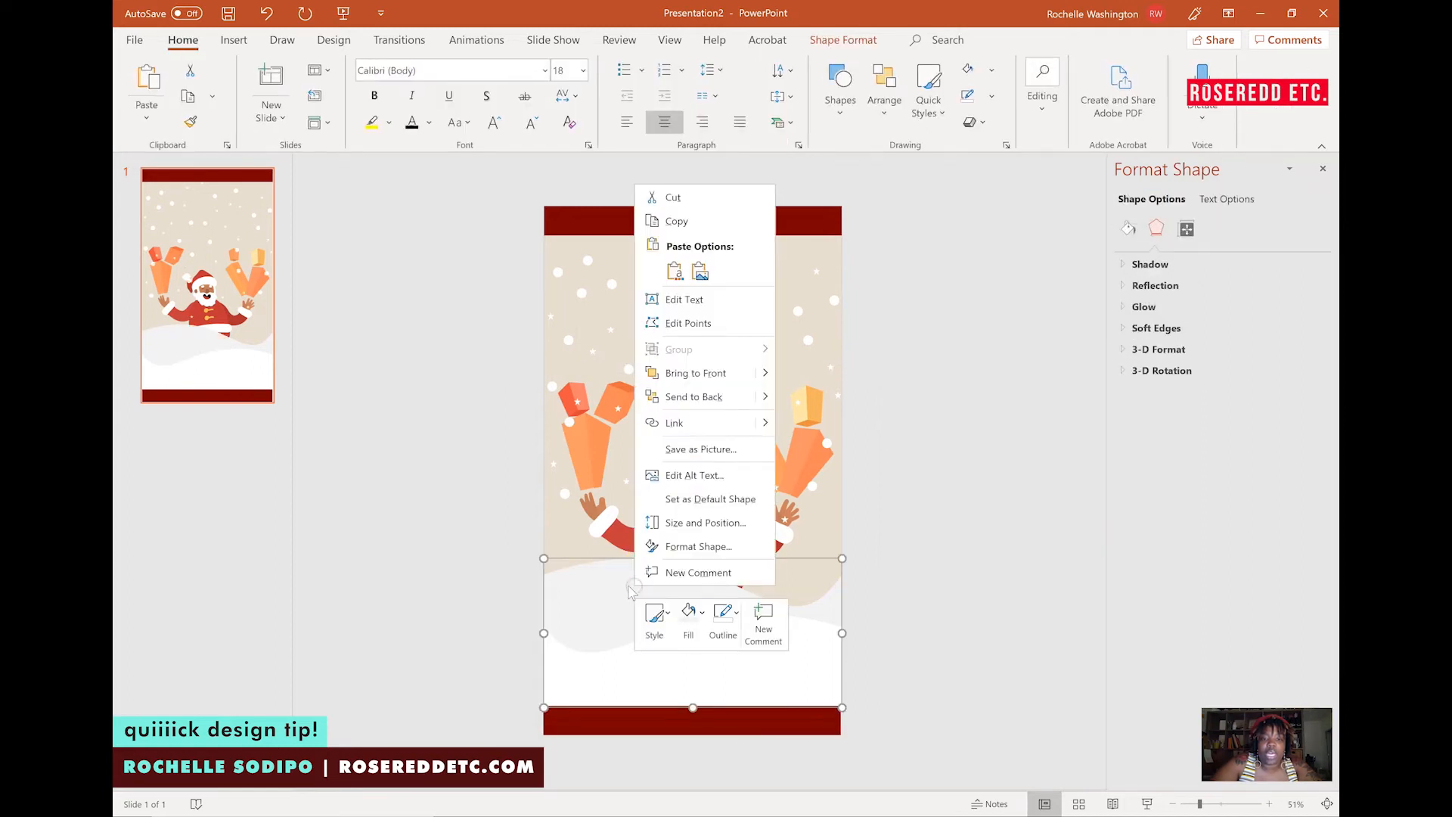
pyautogui.click(732, 404)
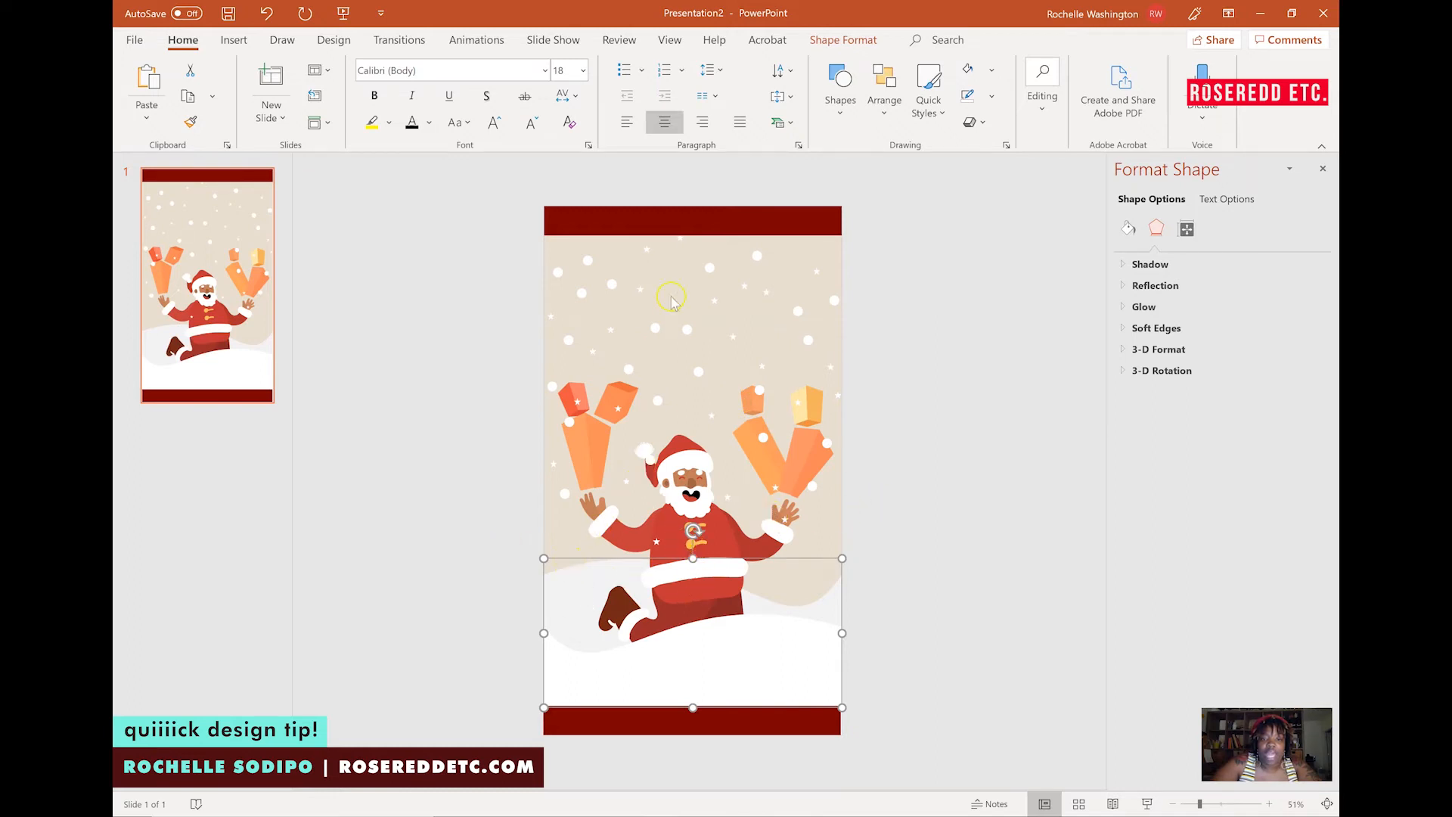
# Send the group of white dots to the back behind the Santa picture.
pyautogui.click(659, 327)
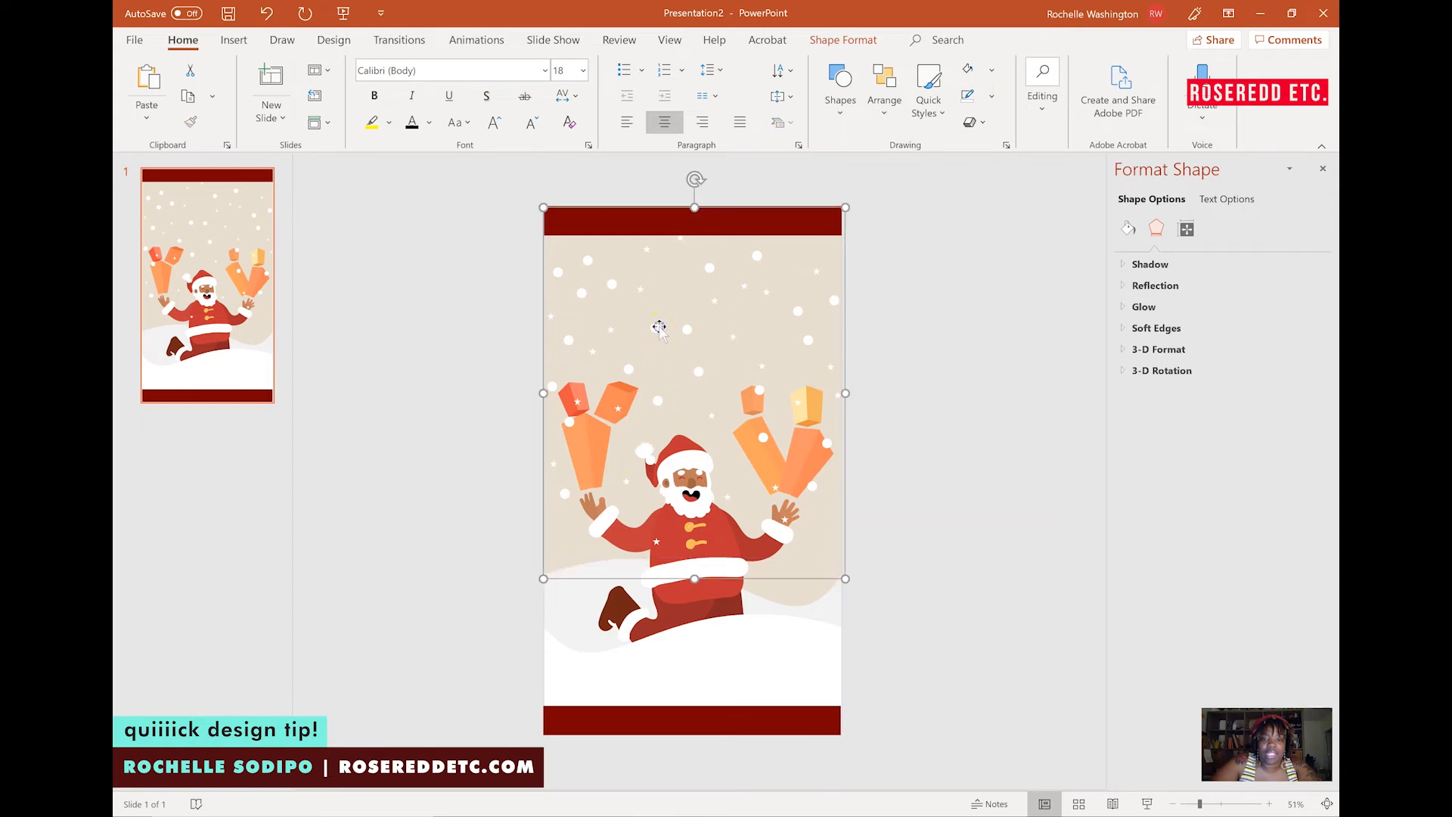
pyautogui.rightClick(658, 326)
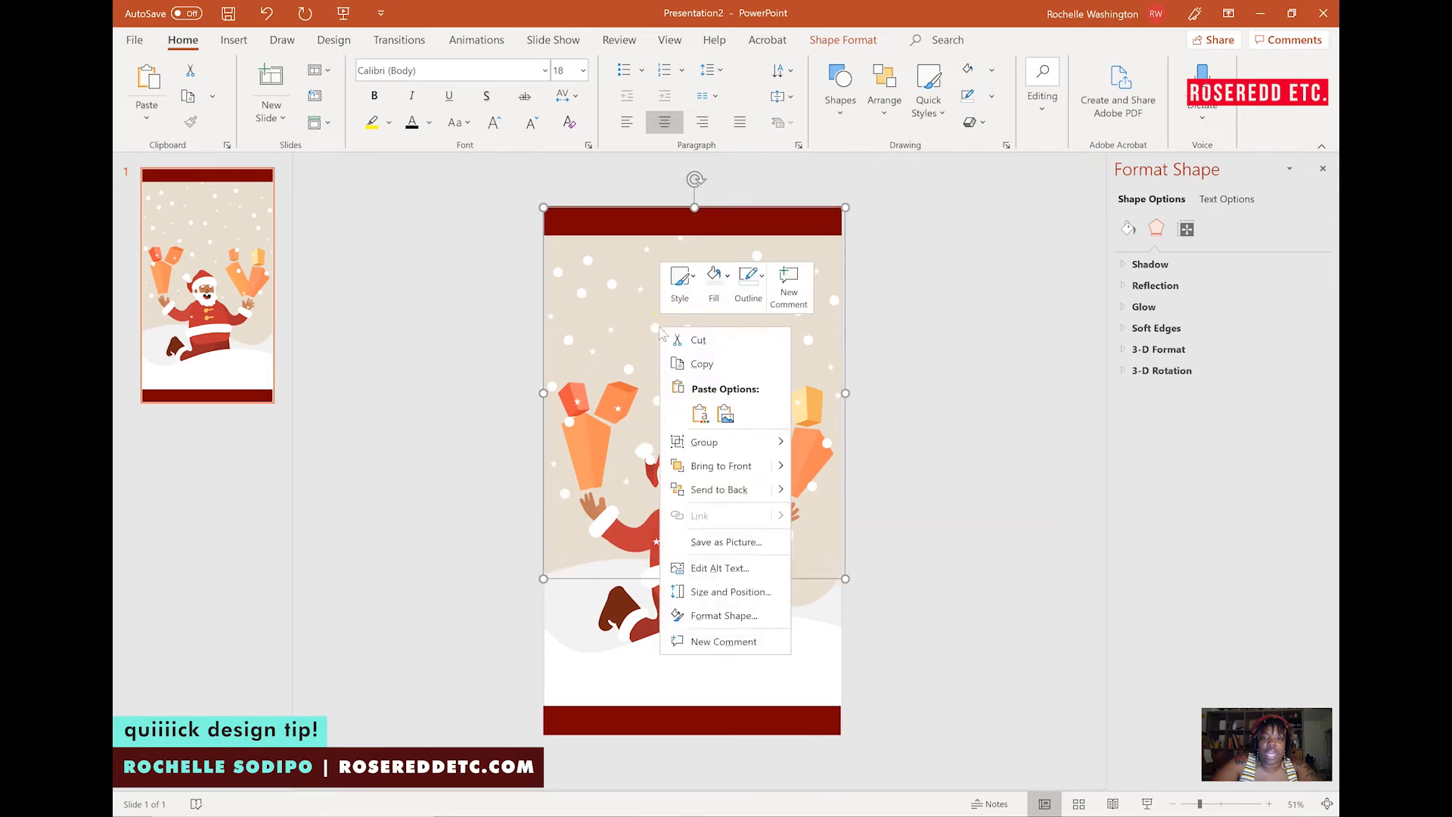
pyautogui.click(697, 490)
pyautogui.click(979, 469)
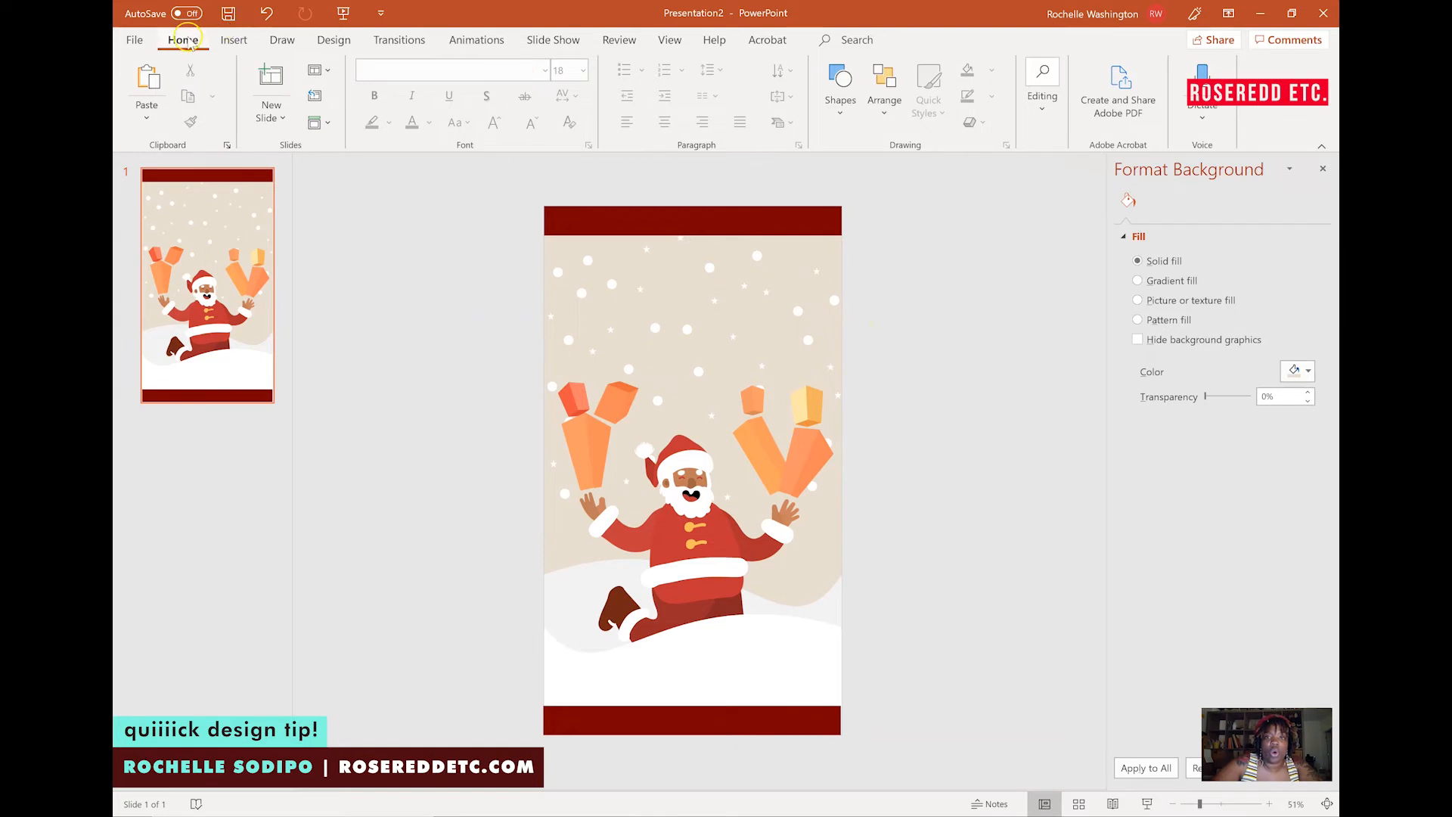
# Add a text box on the top band reading giftsforthepeople.com.
pyautogui.click(231, 41)
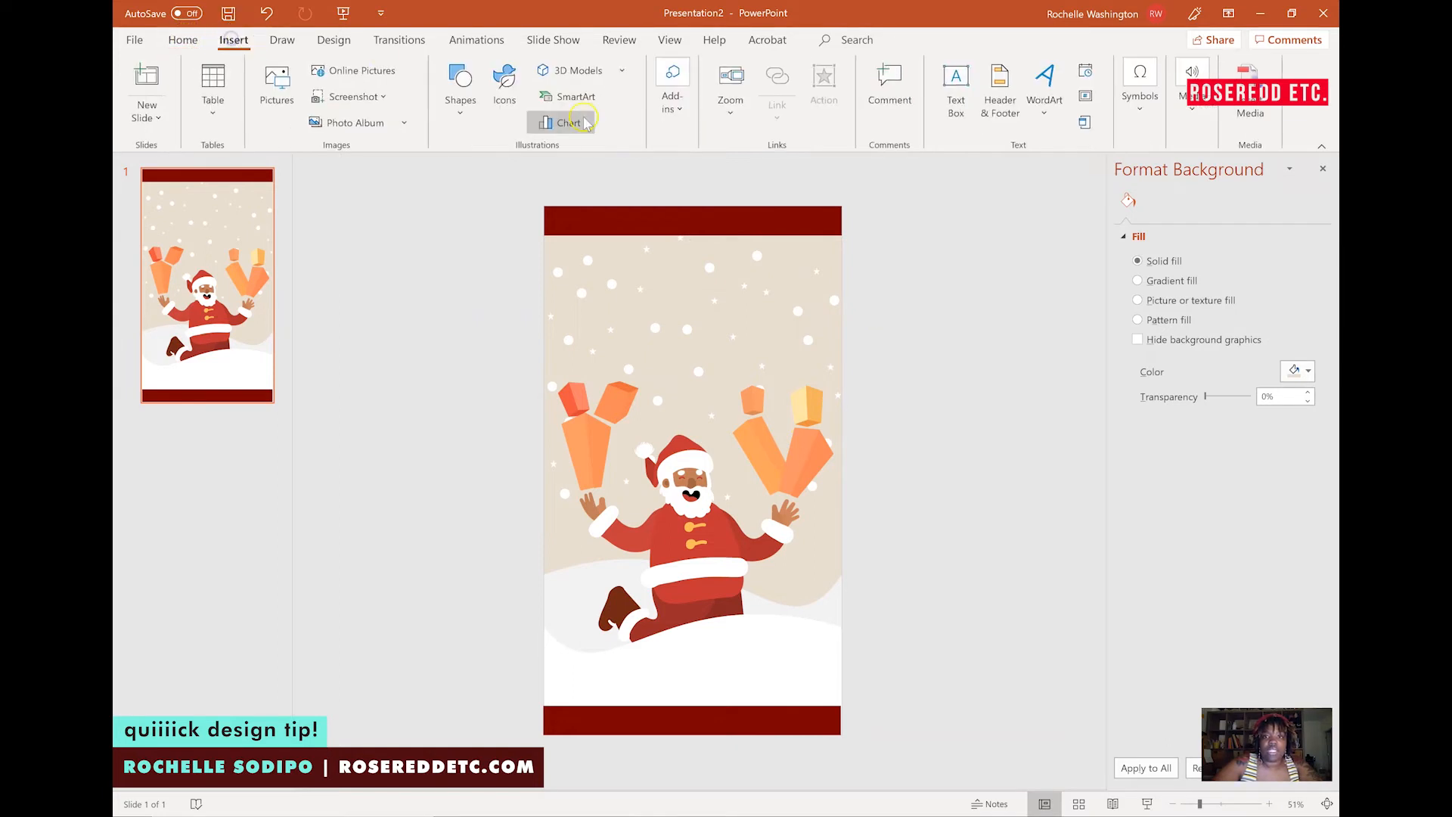
pyautogui.click(956, 101)
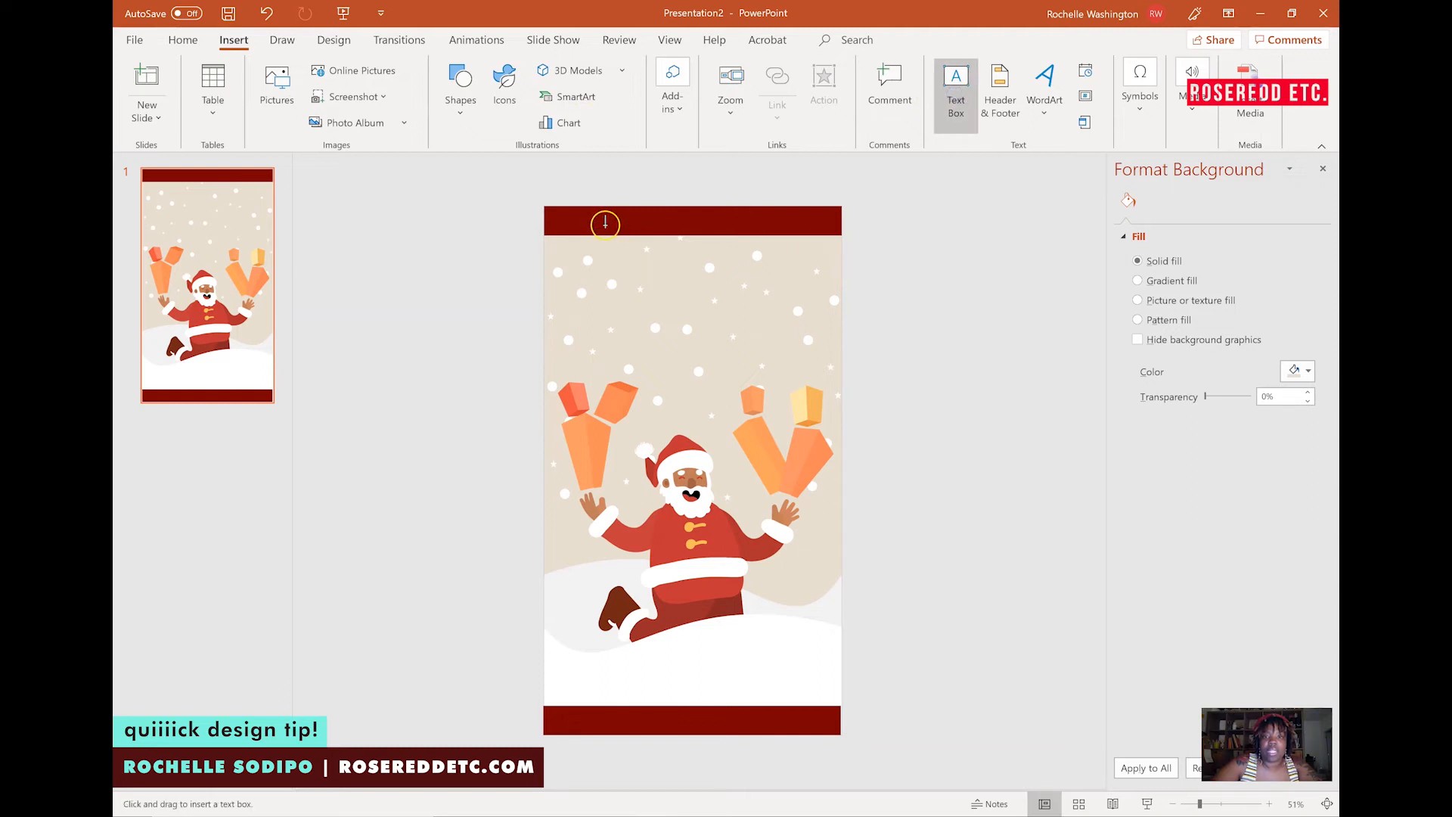
pyautogui.click(574, 221)
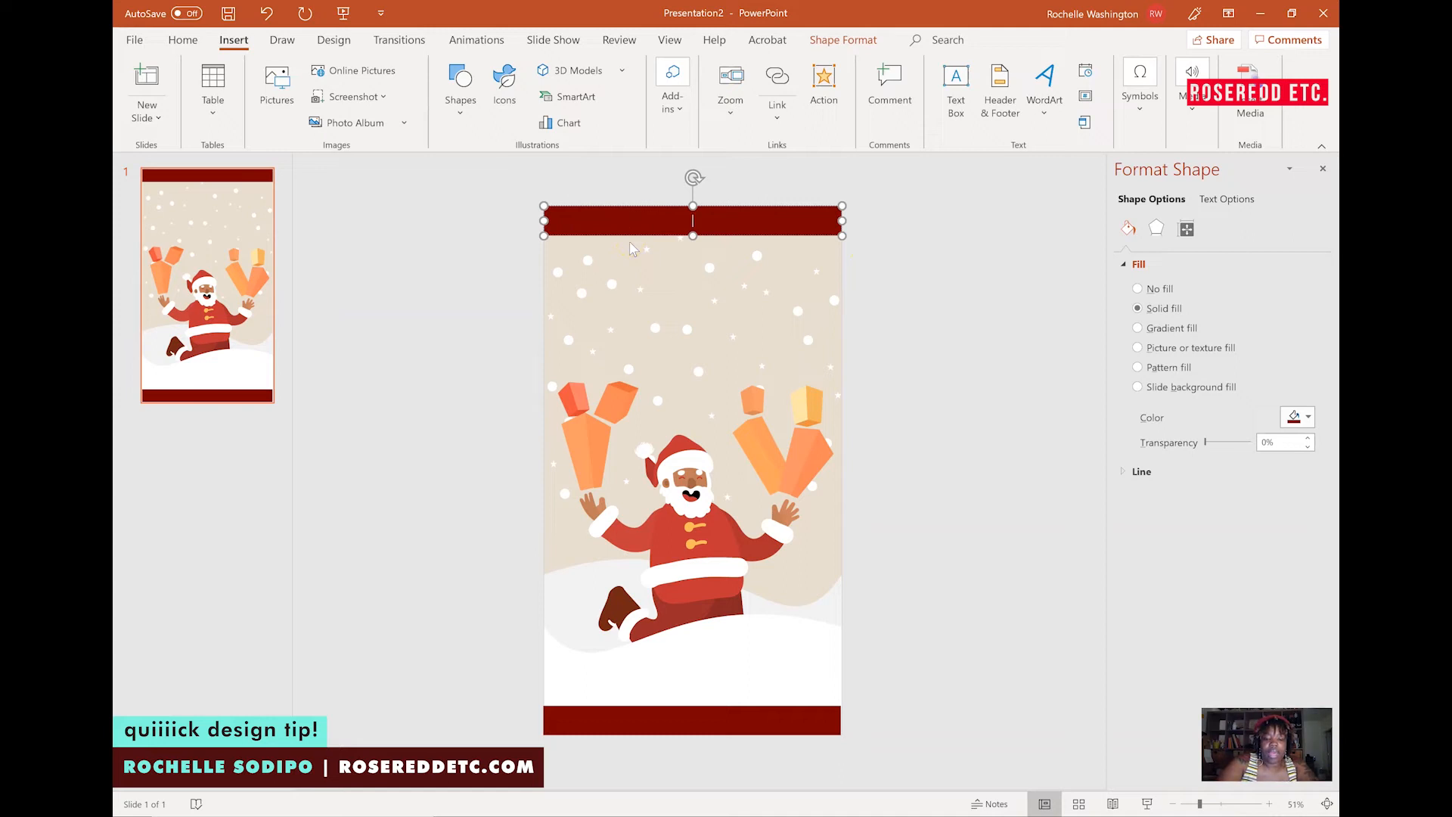
pyautogui.write('giftsforthepeople.com')
# Change the website text to UPPERCASE.
pyautogui.hotkey('ctrl', 'a')
pyautogui.click(373, 97)
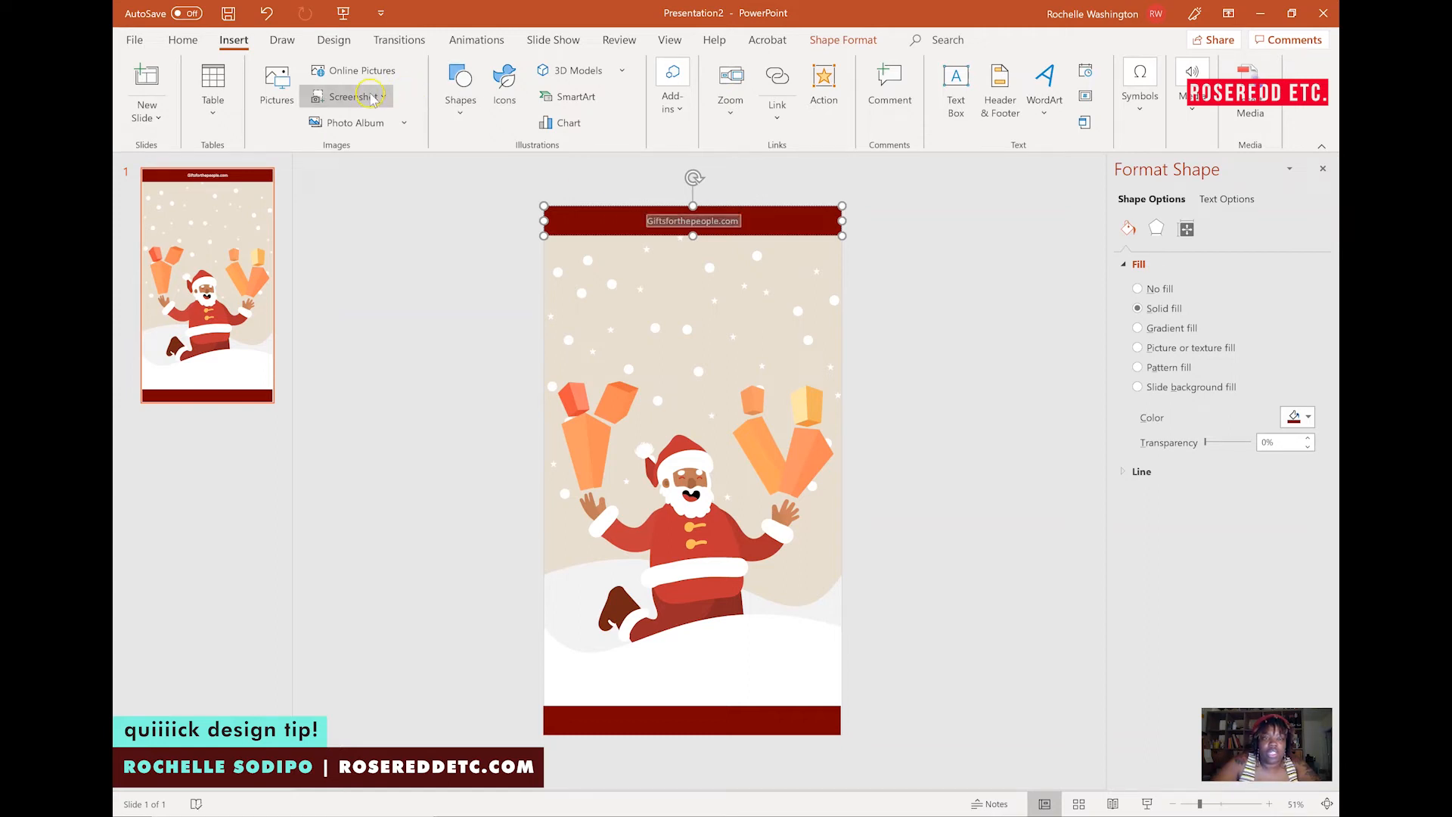
pyautogui.click(192, 43)
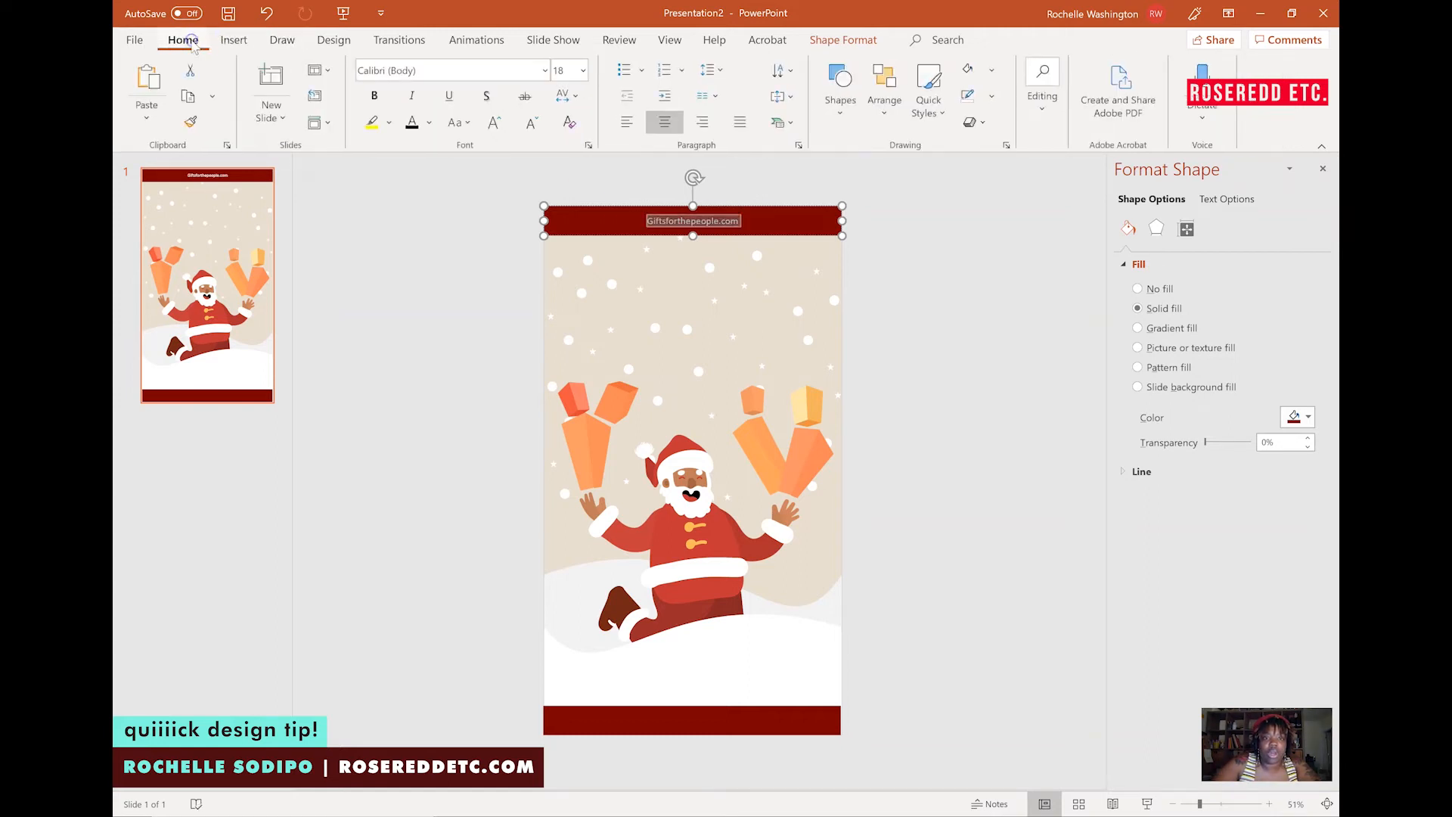
pyautogui.click(467, 123)
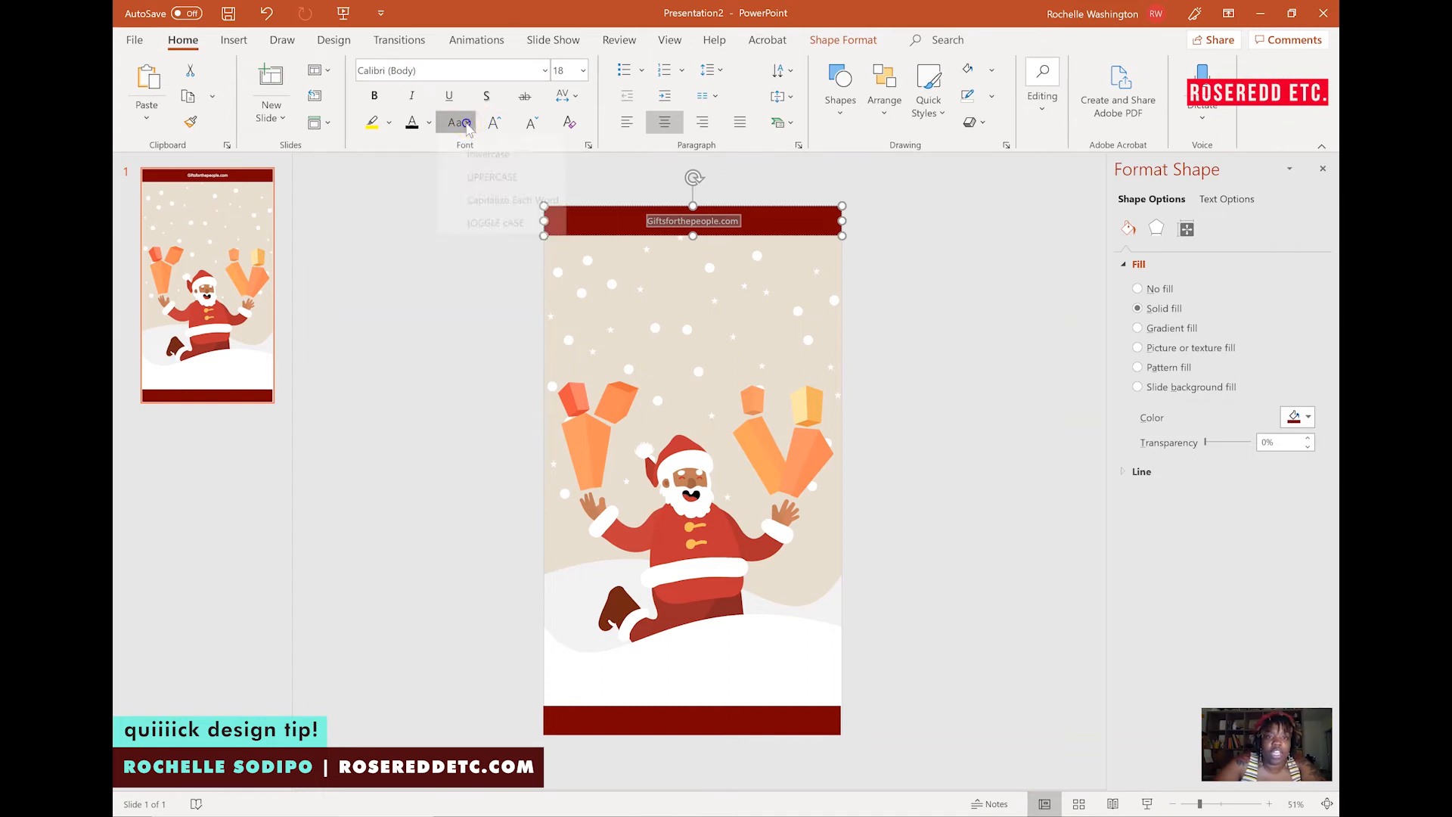
pyautogui.click(480, 193)
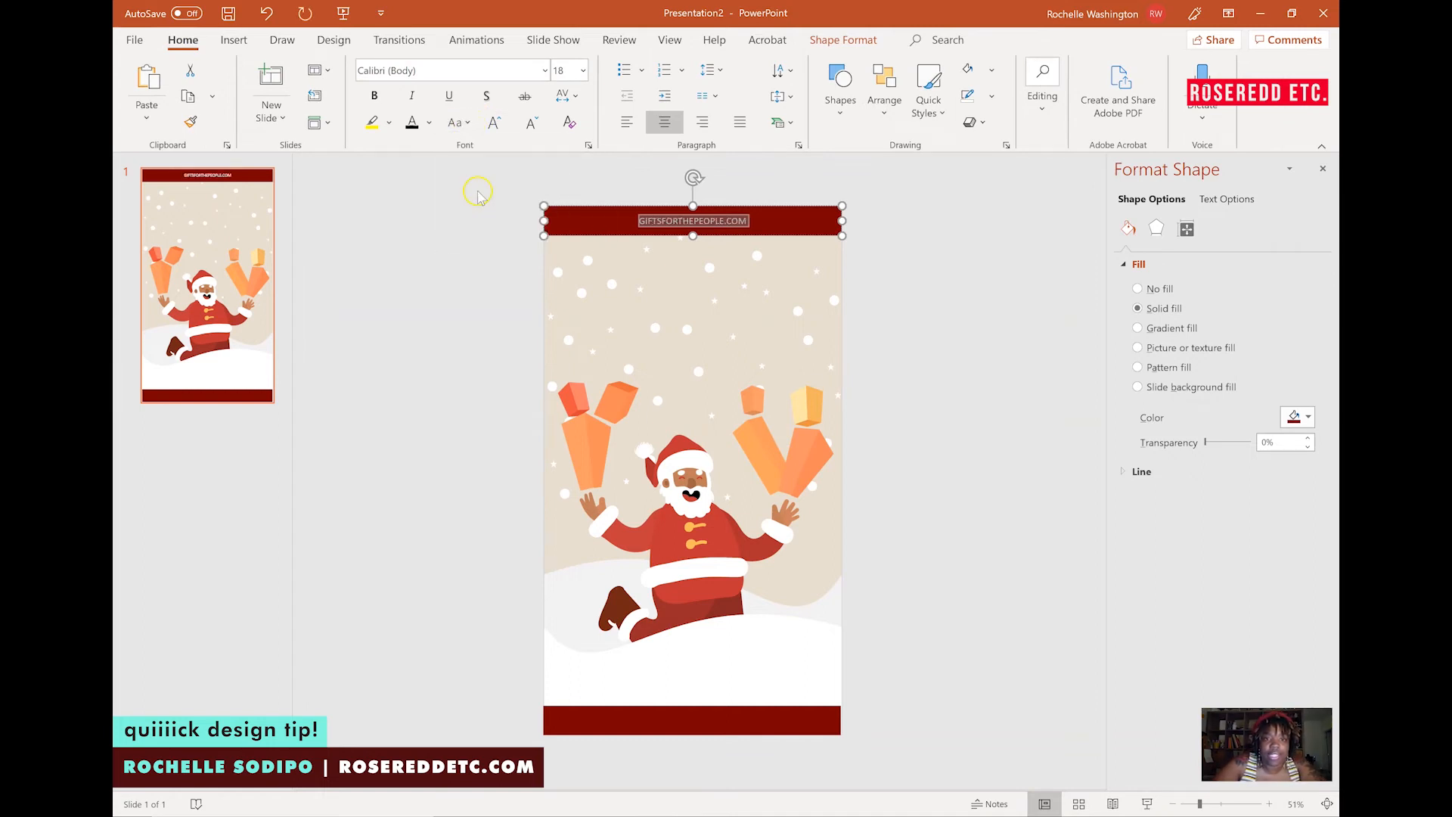
# Set the website text's character spacing to Very Loose.
pyautogui.click(566, 100)
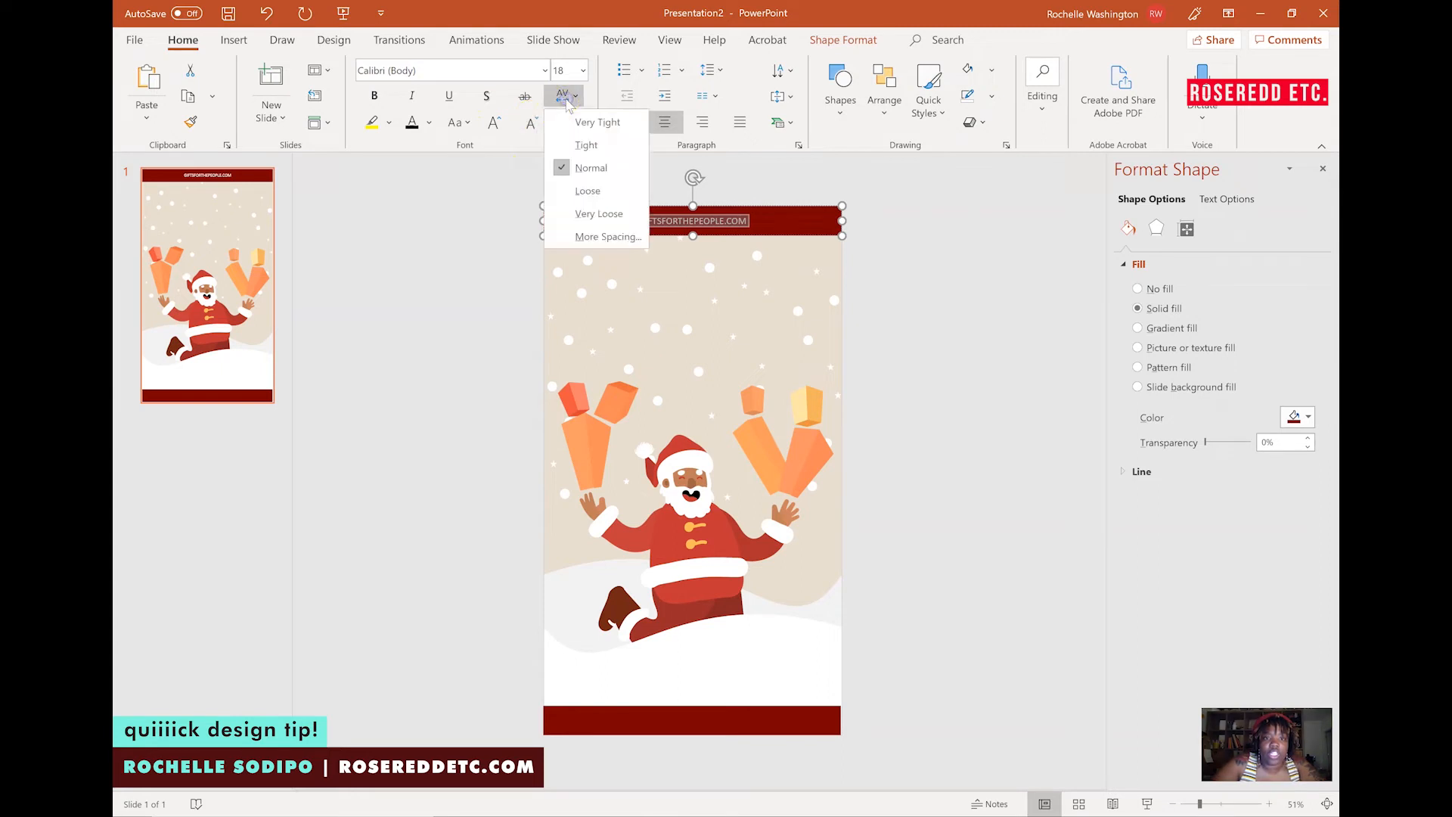
pyautogui.click(598, 213)
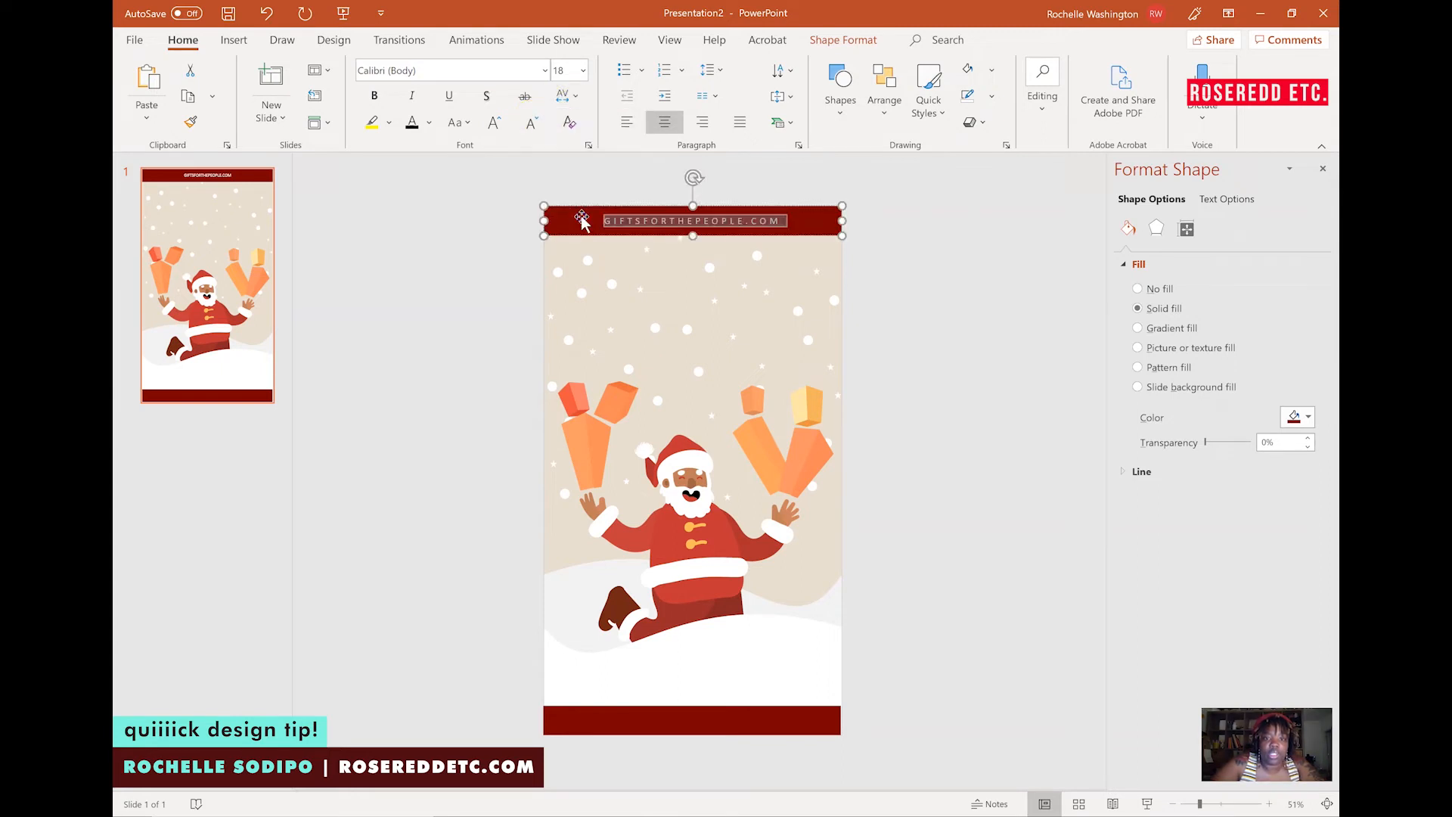
pyautogui.click(901, 237)
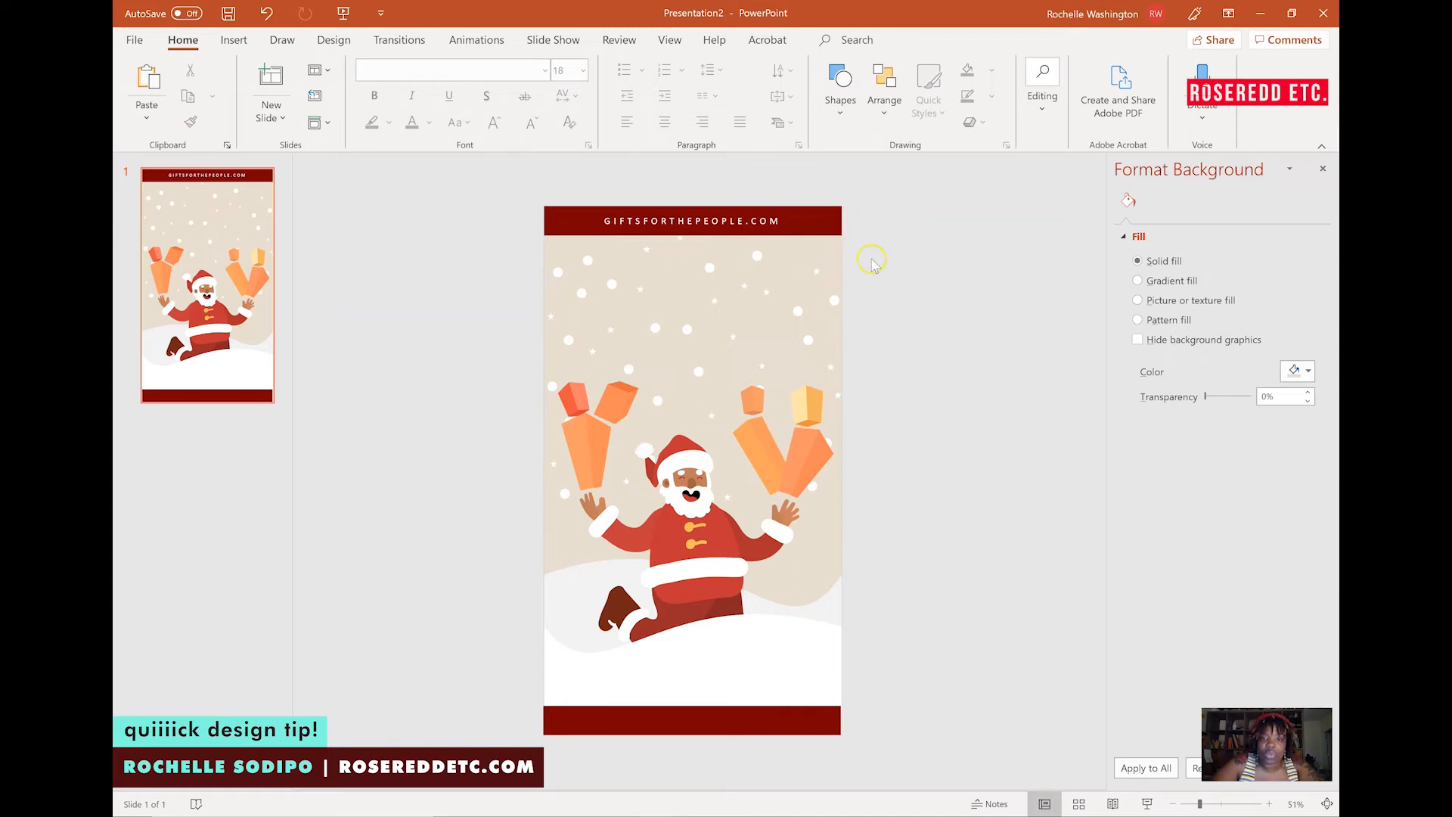
pyautogui.click(831, 95)
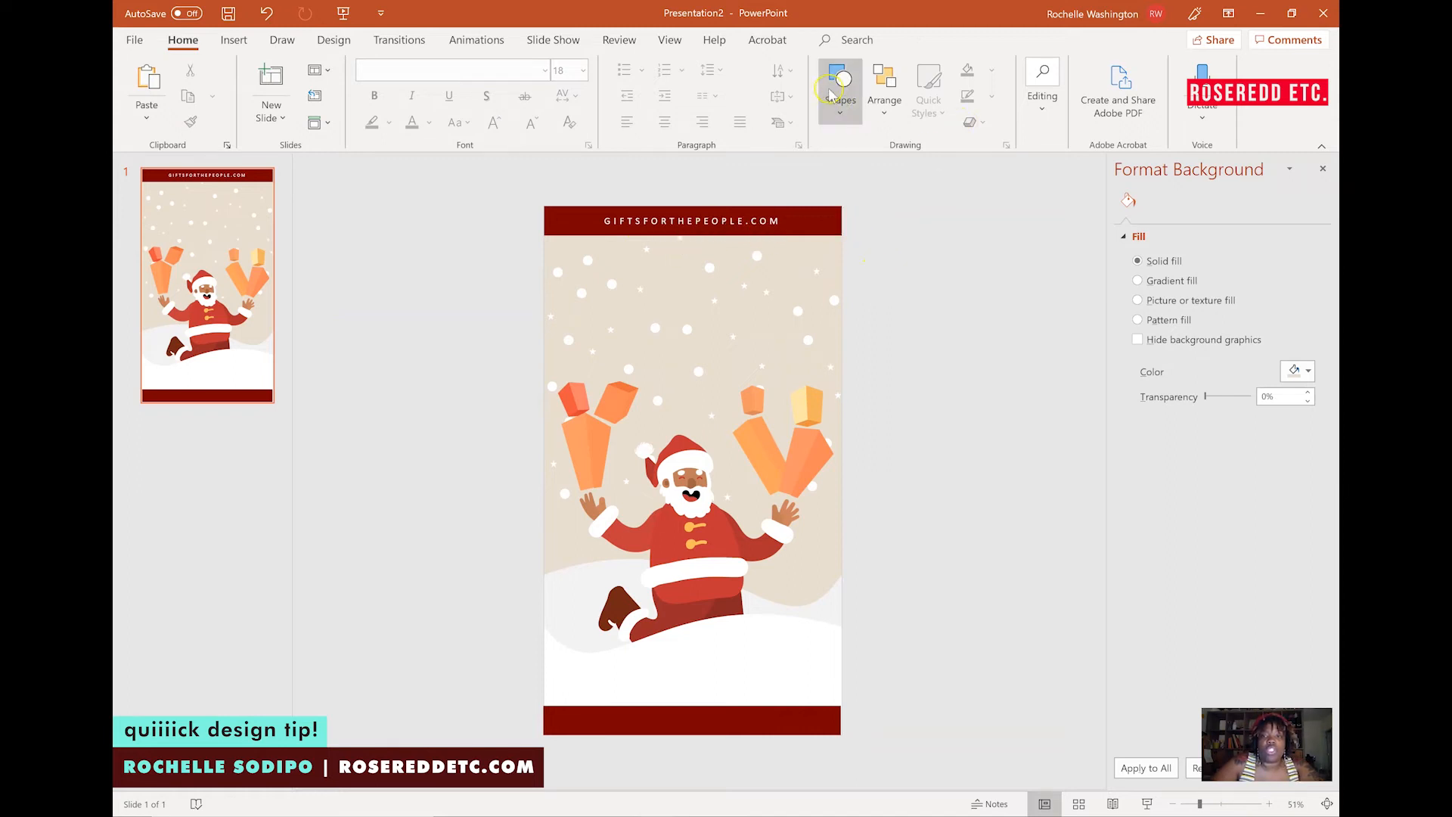
pyautogui.click(832, 89)
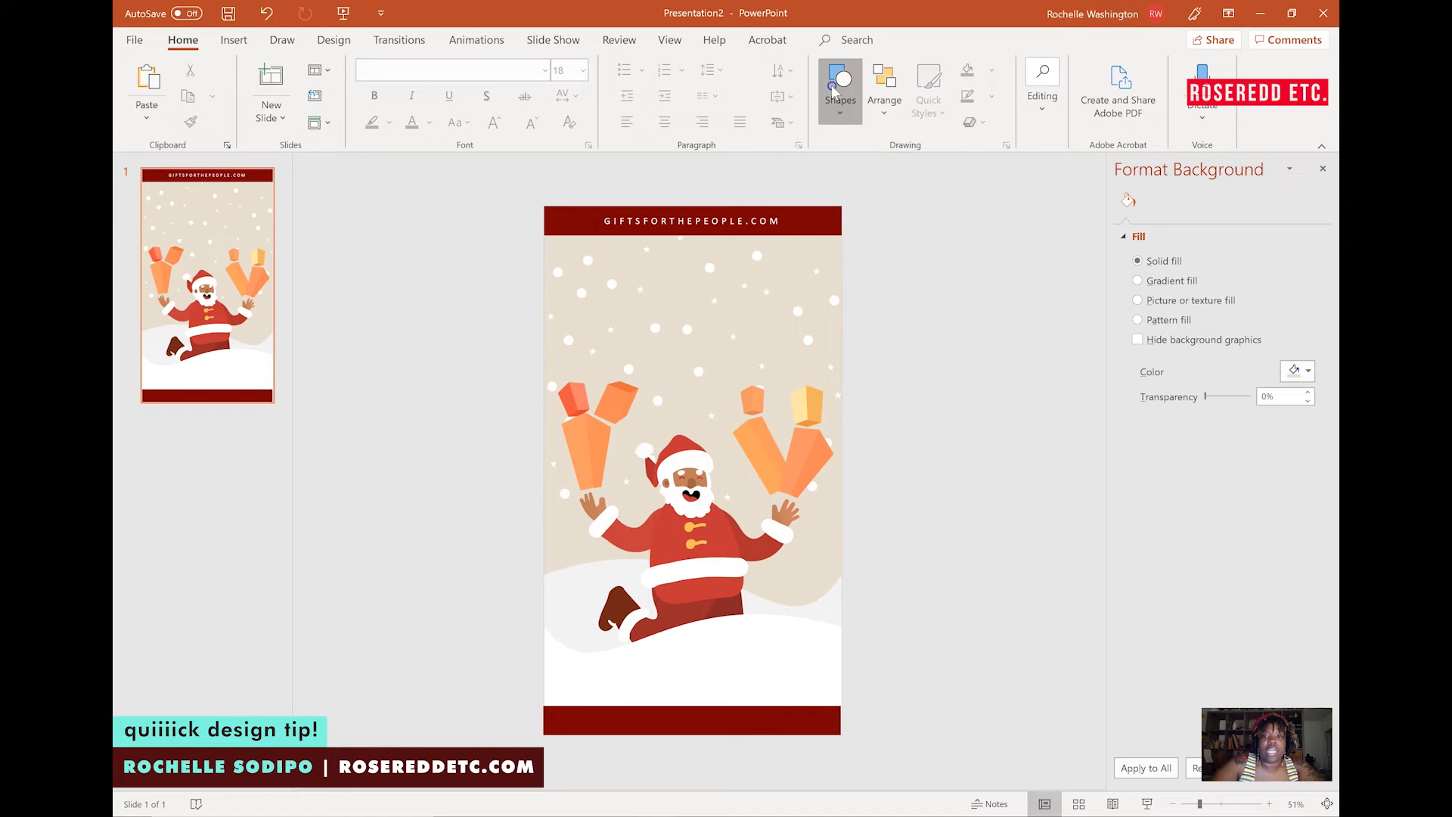
pyautogui.click(844, 110)
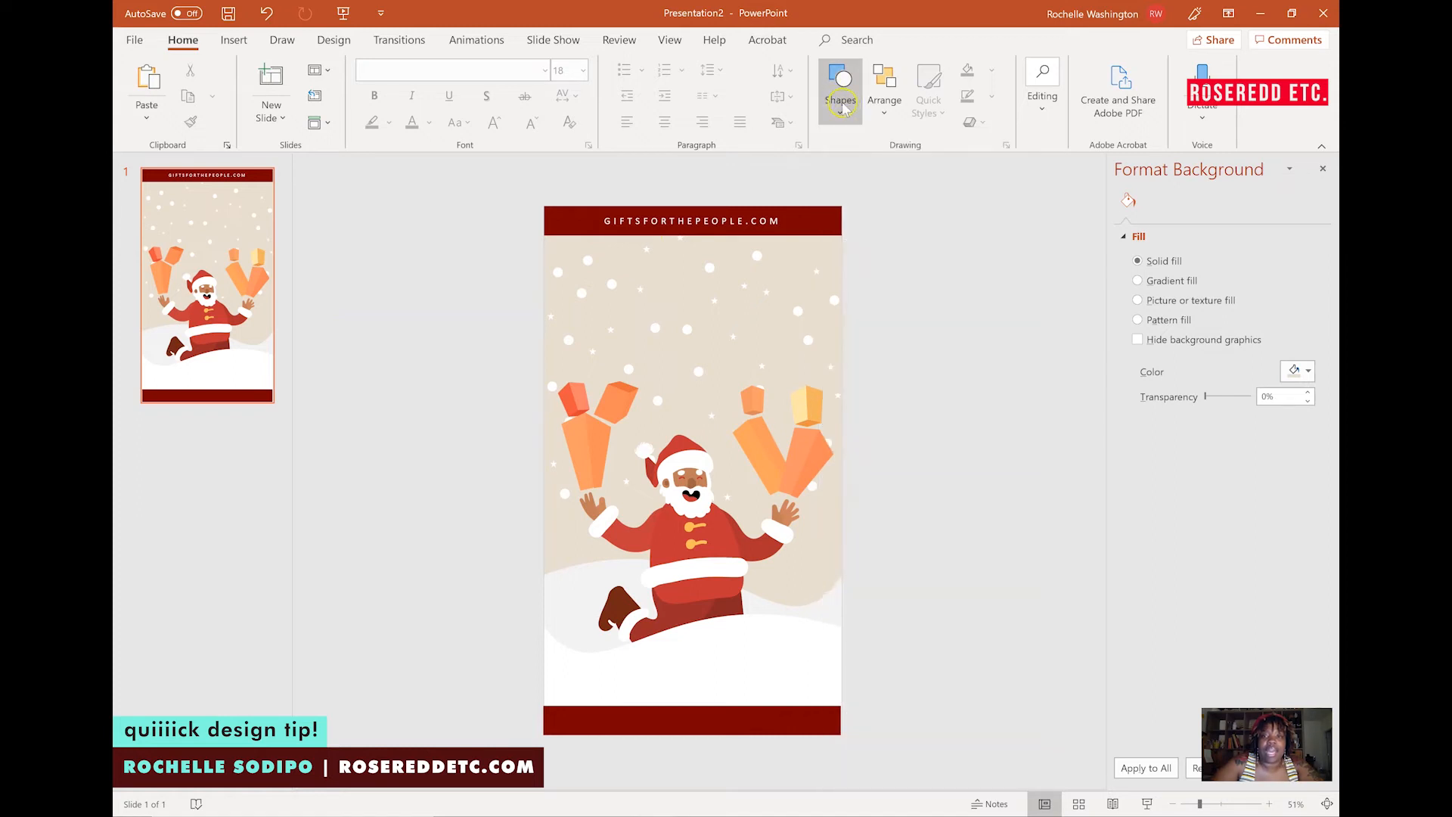
pyautogui.click(839, 93)
pyautogui.click(839, 94)
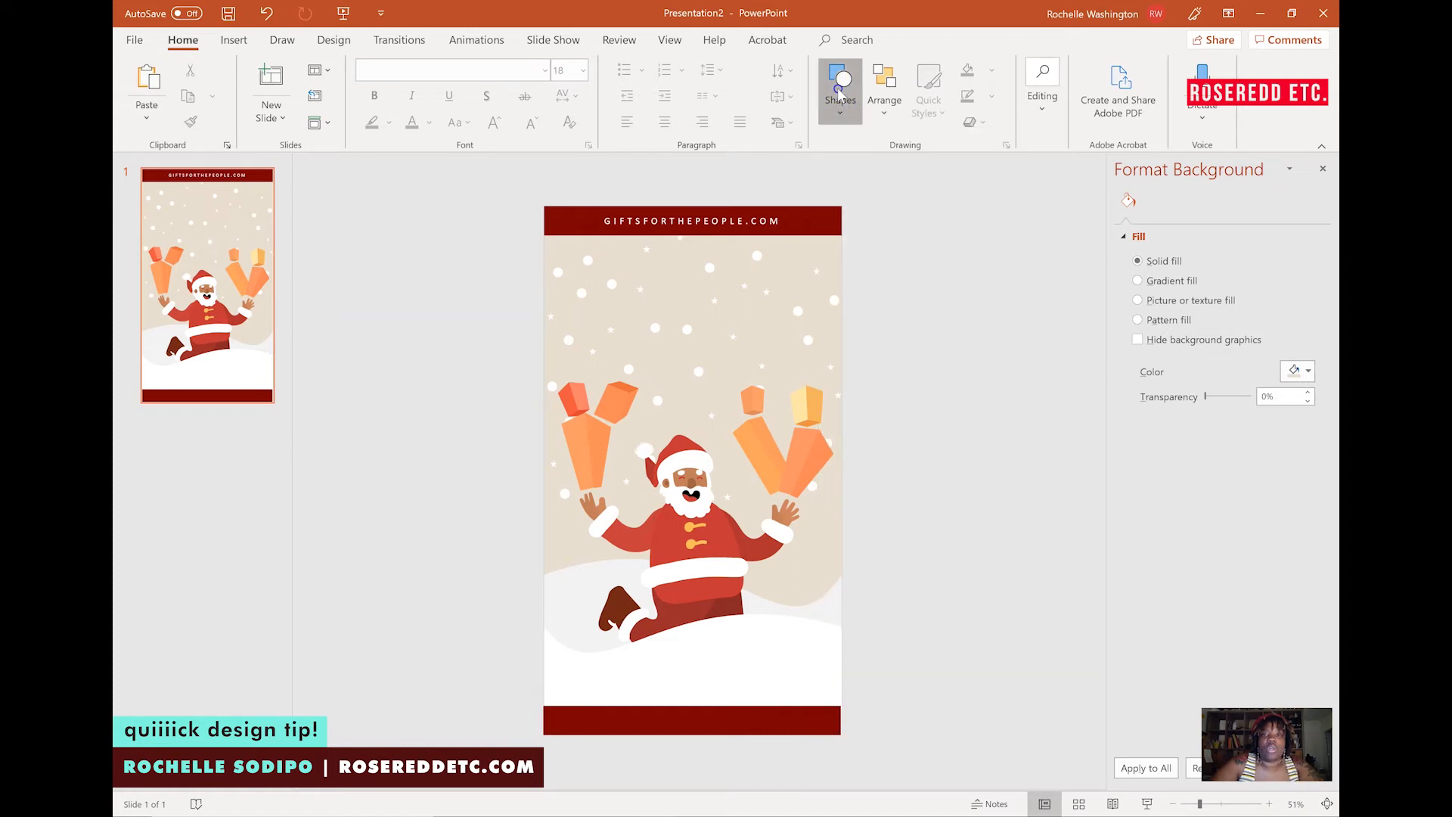
pyautogui.click(600, 274)
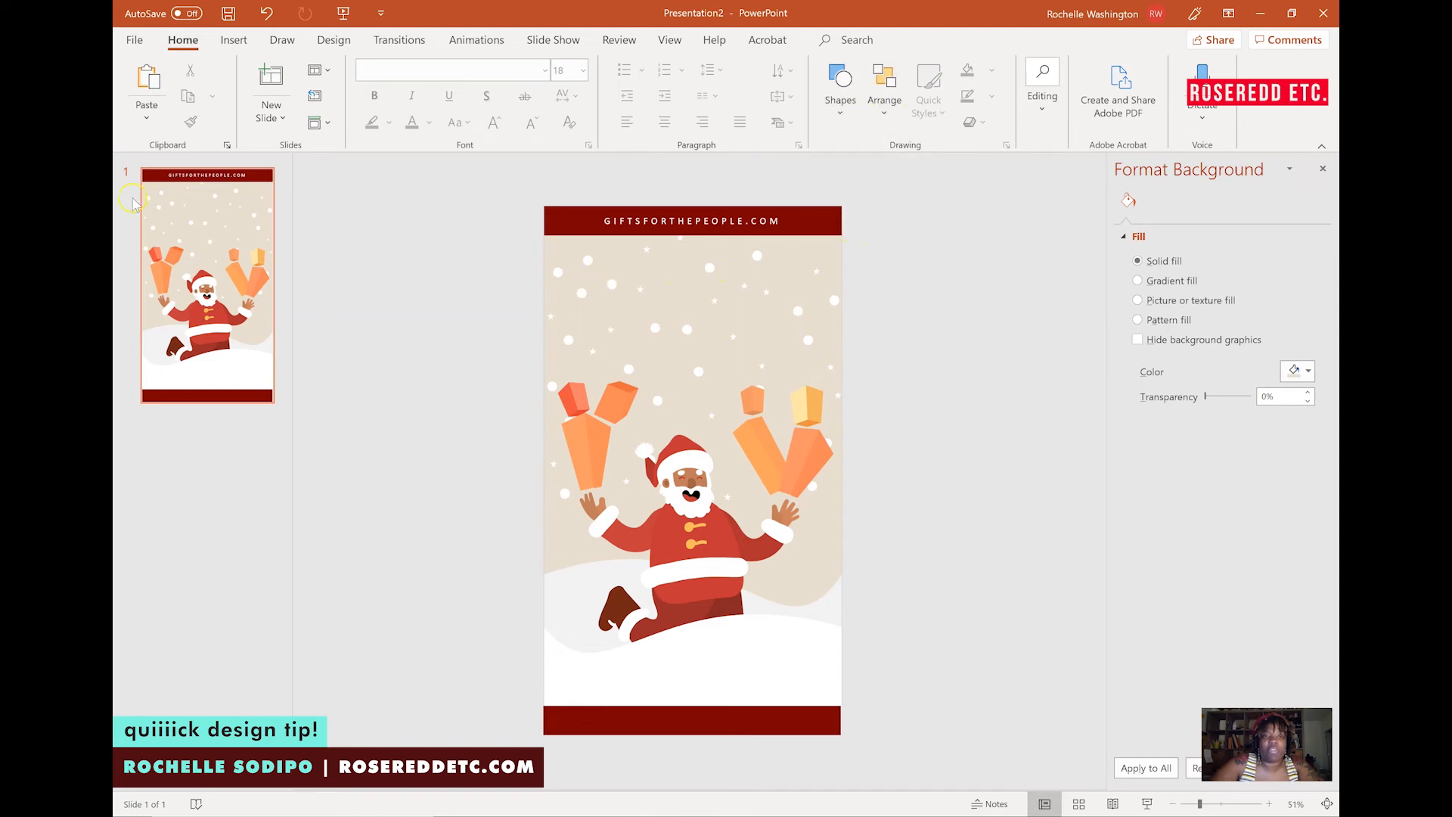
# Insert a text box beside the slide reading "Ho, ho, ho".
pyautogui.click(233, 39)
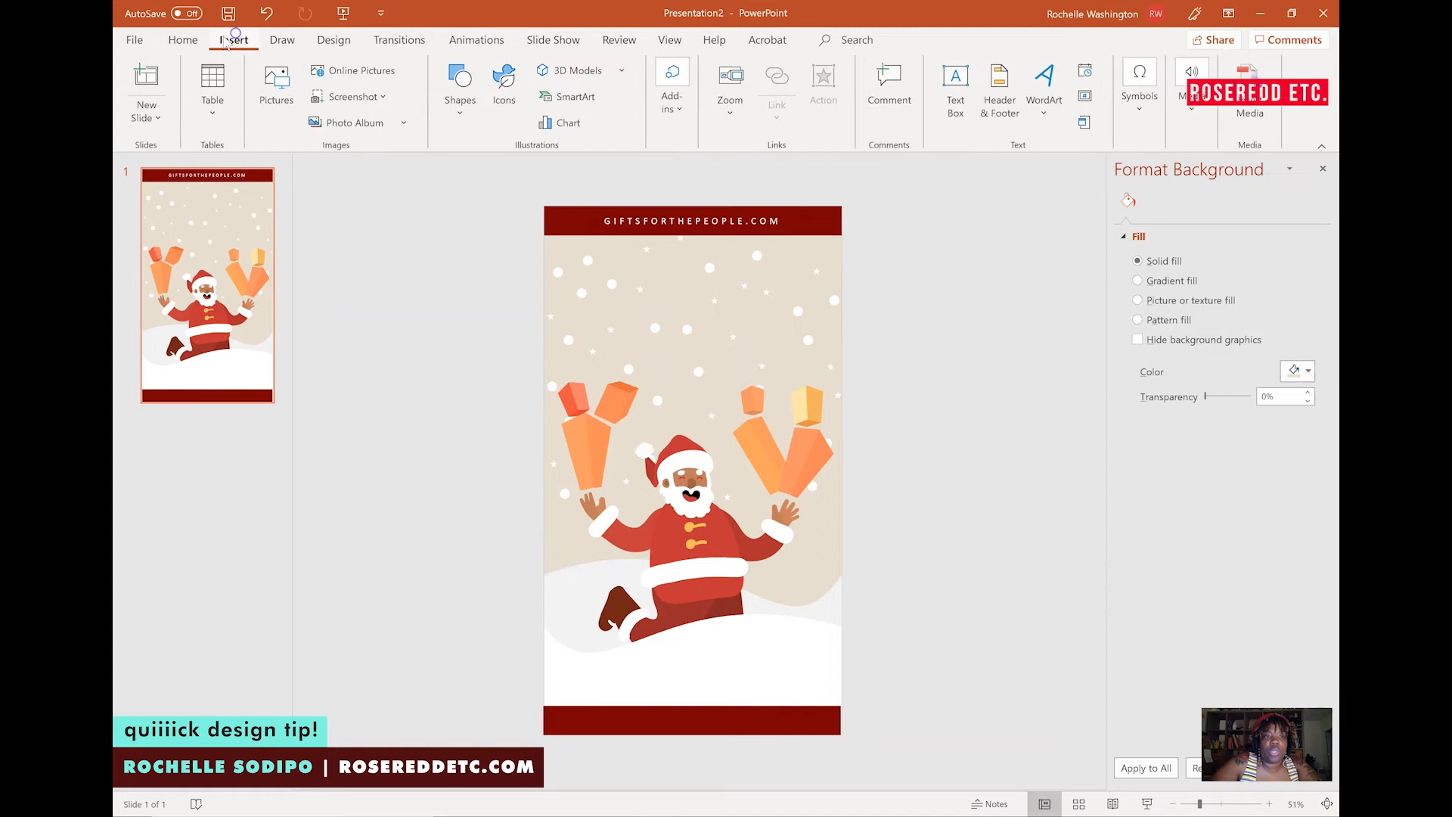
pyautogui.click(956, 83)
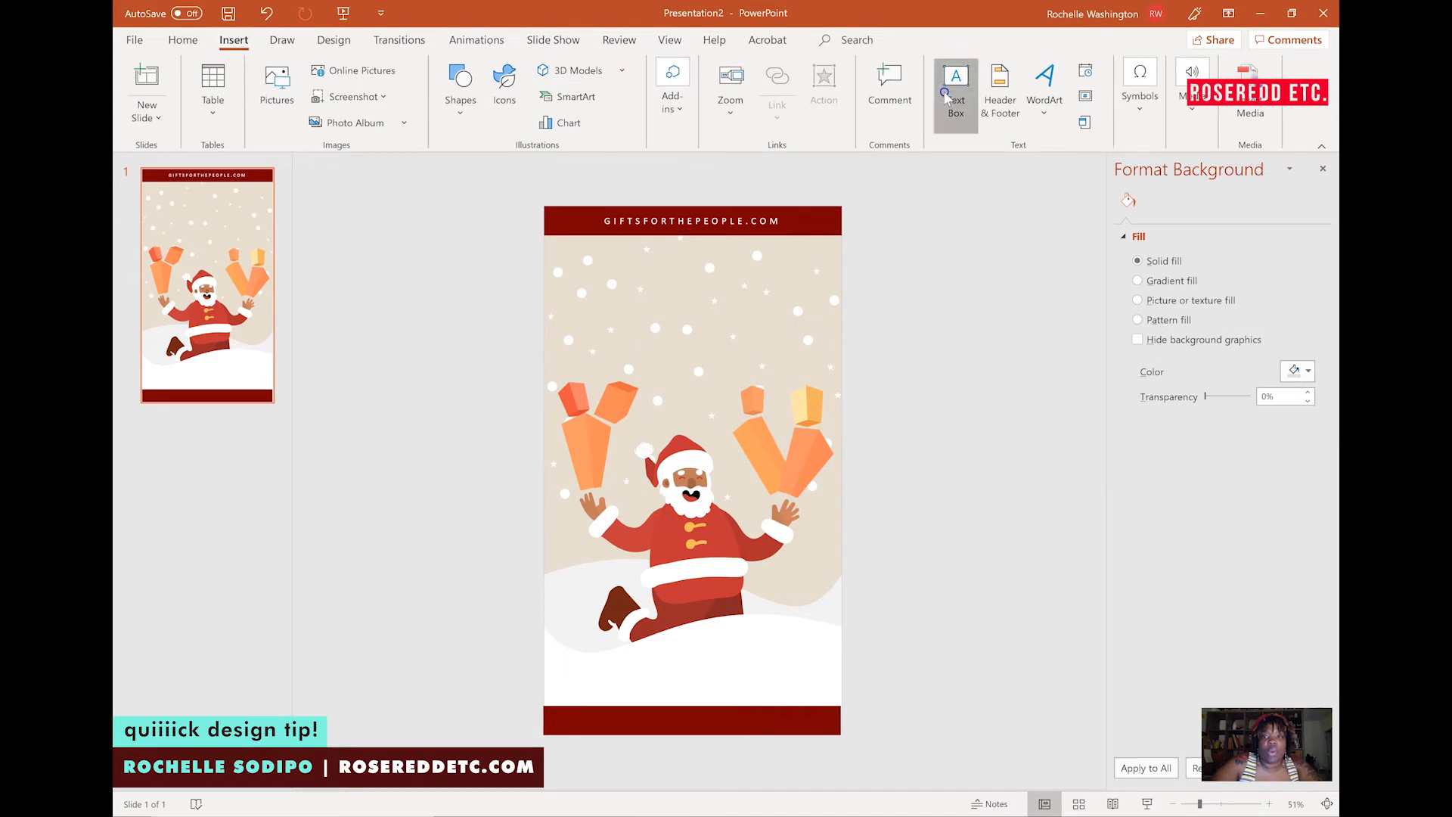
pyautogui.click(884, 289)
pyautogui.write('ho, ho')
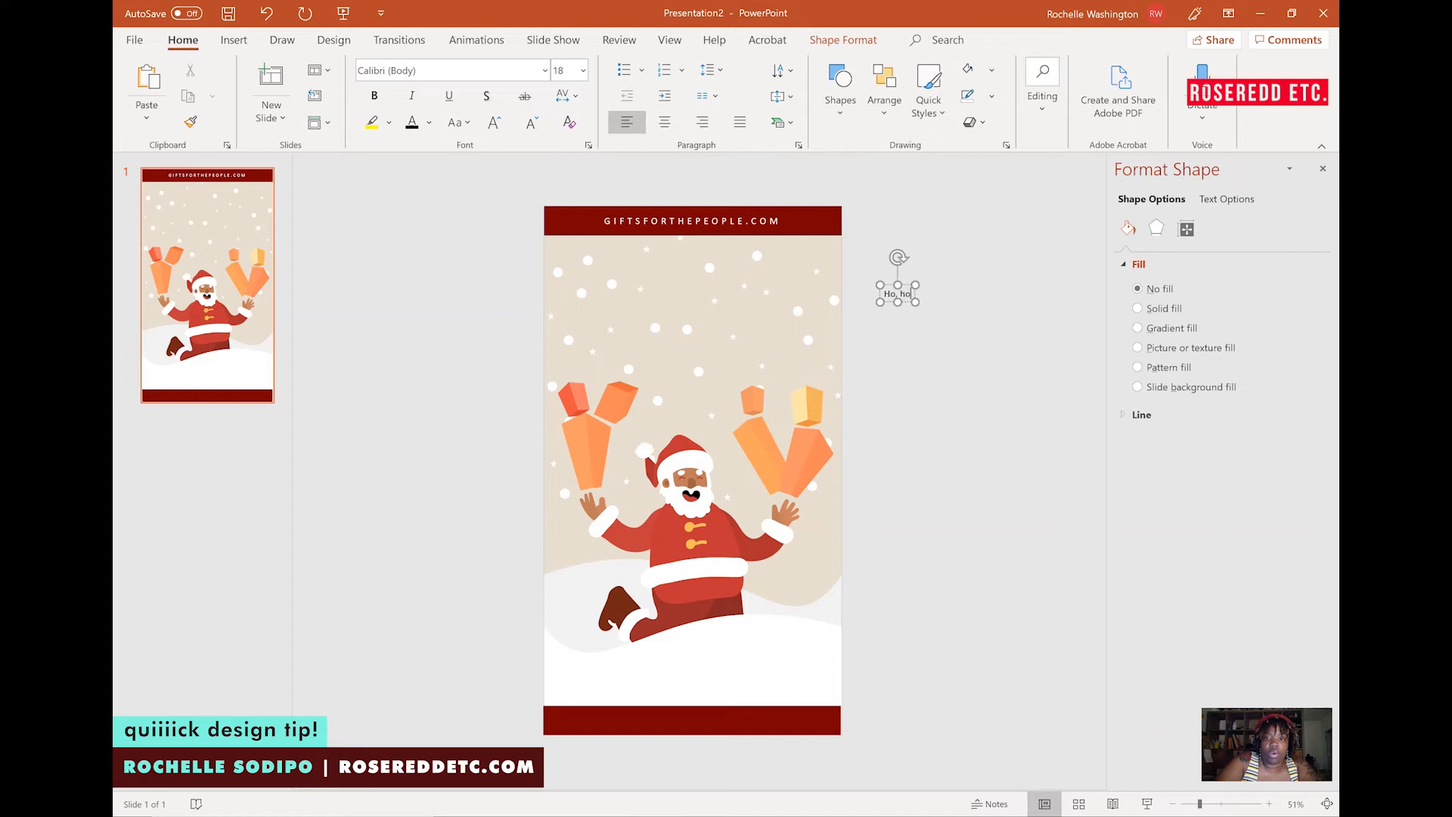
pyautogui.write(', ho')
# Change the whole "Ho, ho, ho" text to UPPERCASE.
pyautogui.hotkey('ctrl', 'a')
pyautogui.click(456, 122)
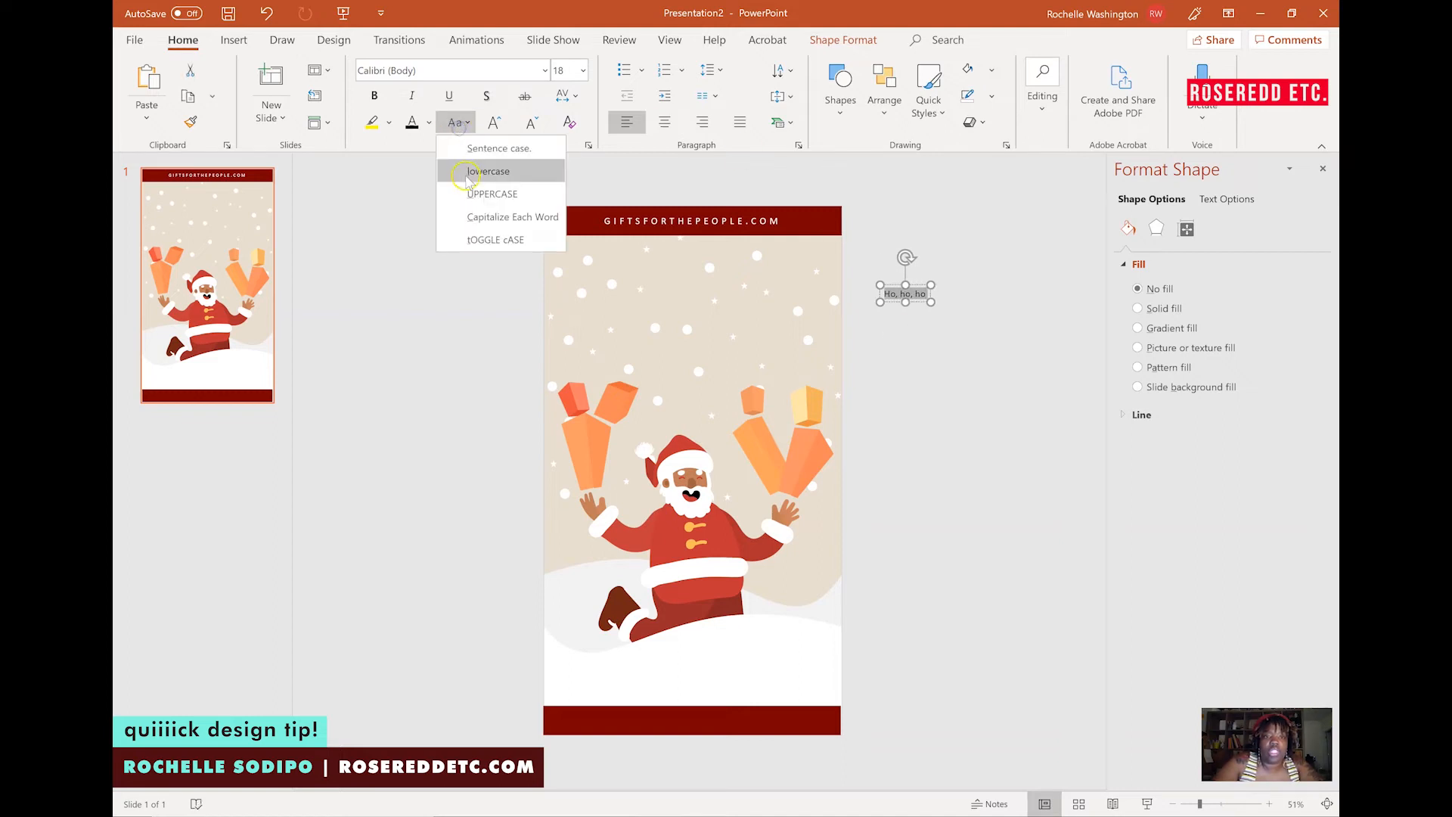
pyautogui.click(468, 187)
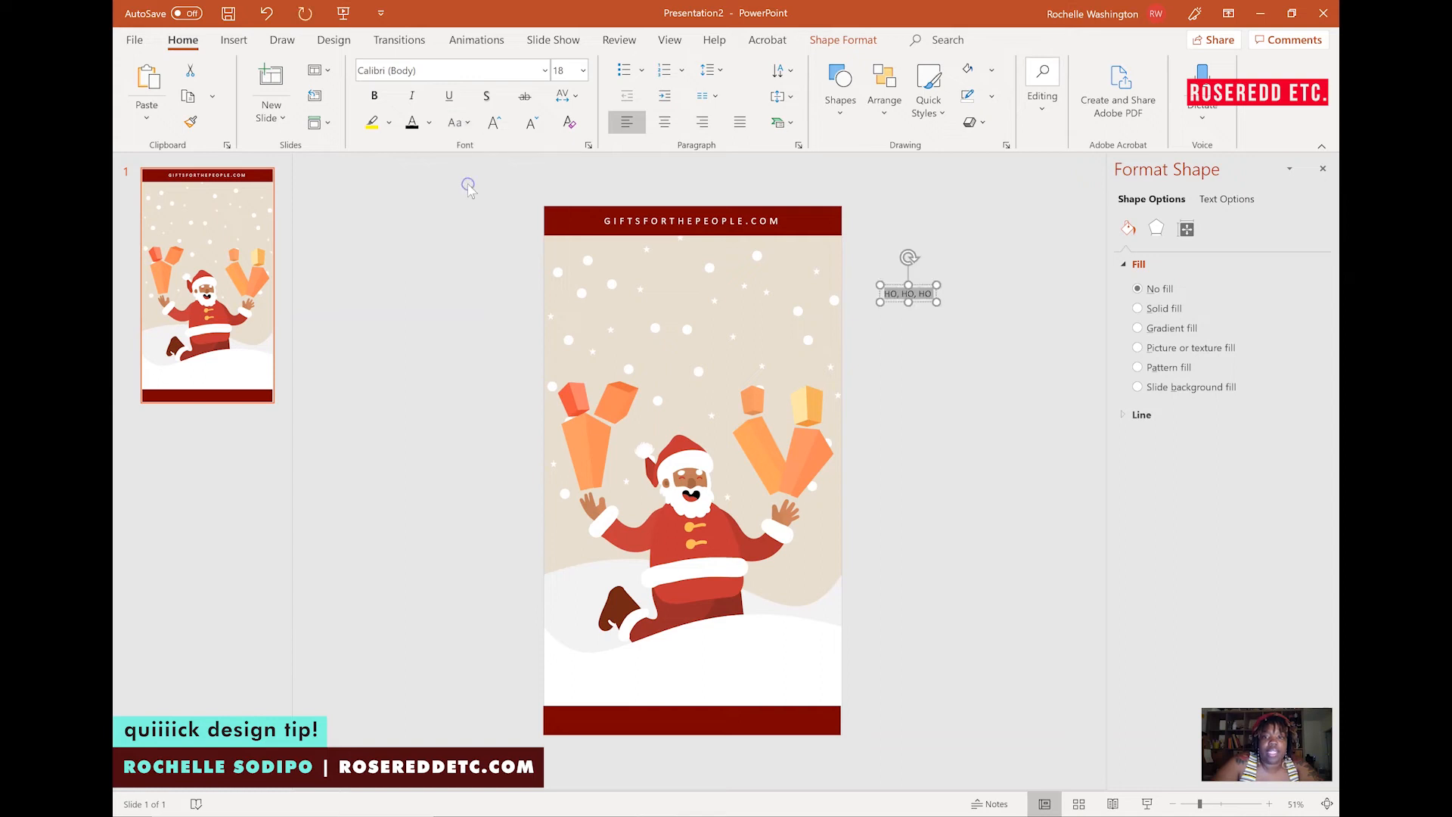
# Set the HO, HO, HO text's font to CeraGR-Black.
pyautogui.click(544, 71)
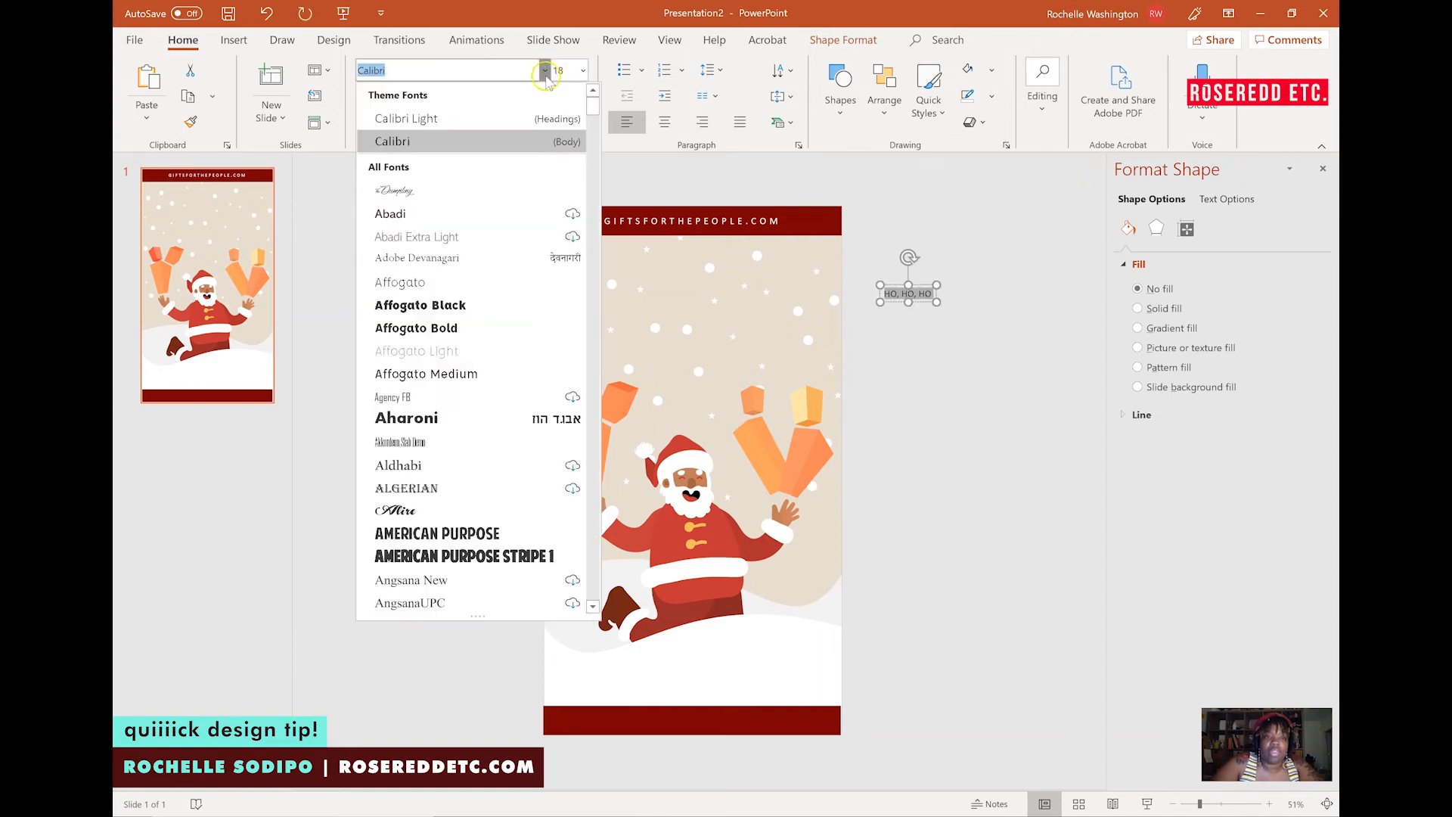
pyautogui.moveTo(592, 106)
pyautogui.mouseDown()
pyautogui.moveTo(589, 216)
pyautogui.moveTo(589, 202)
pyautogui.mouseUp()
pyautogui.click(454, 217)
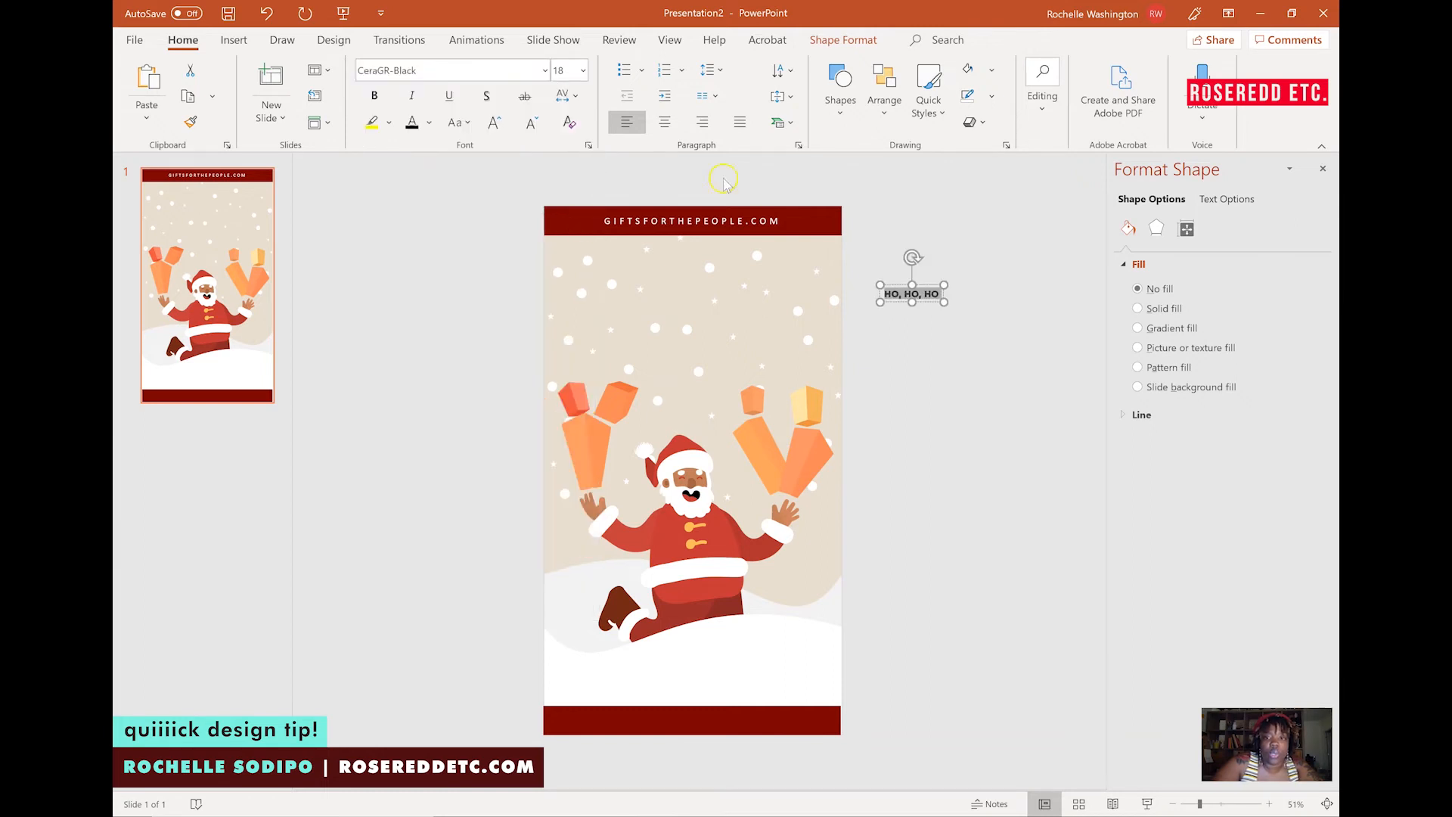
# Make the HO, HO, HO text white and fill its text box with red.
pyautogui.click(427, 127)
pyautogui.click(406, 167)
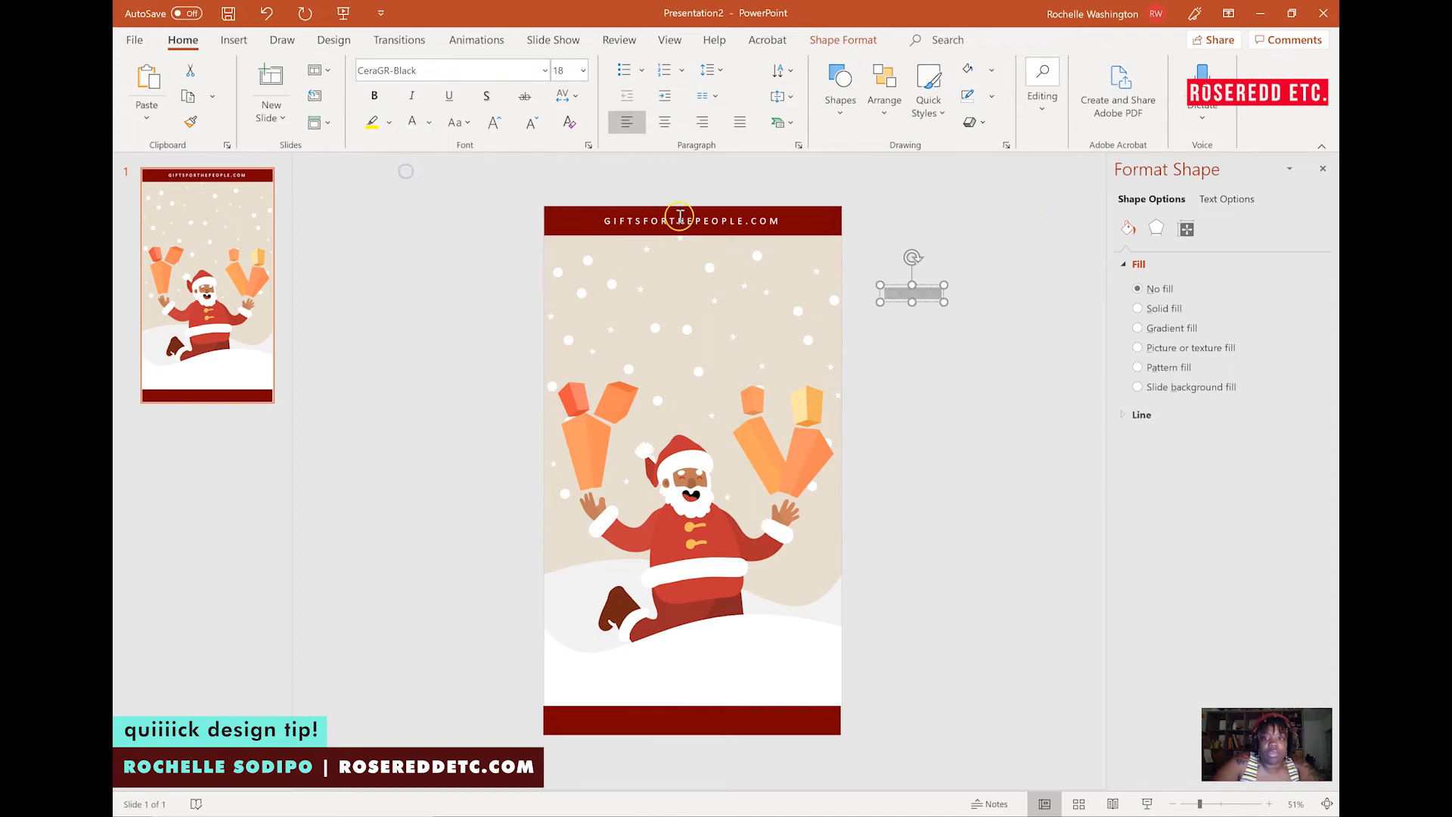
pyautogui.click(992, 69)
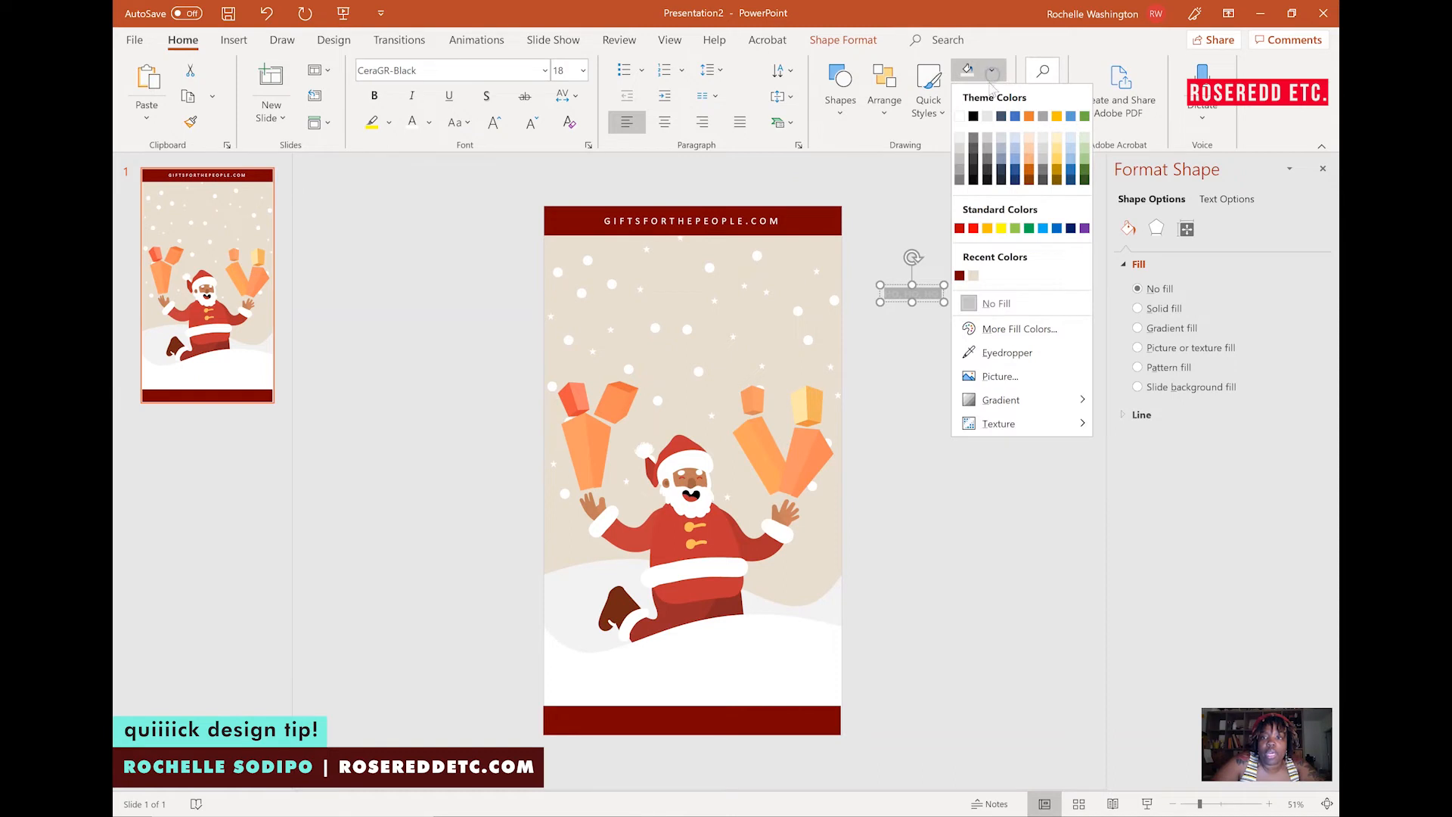
pyautogui.click(974, 228)
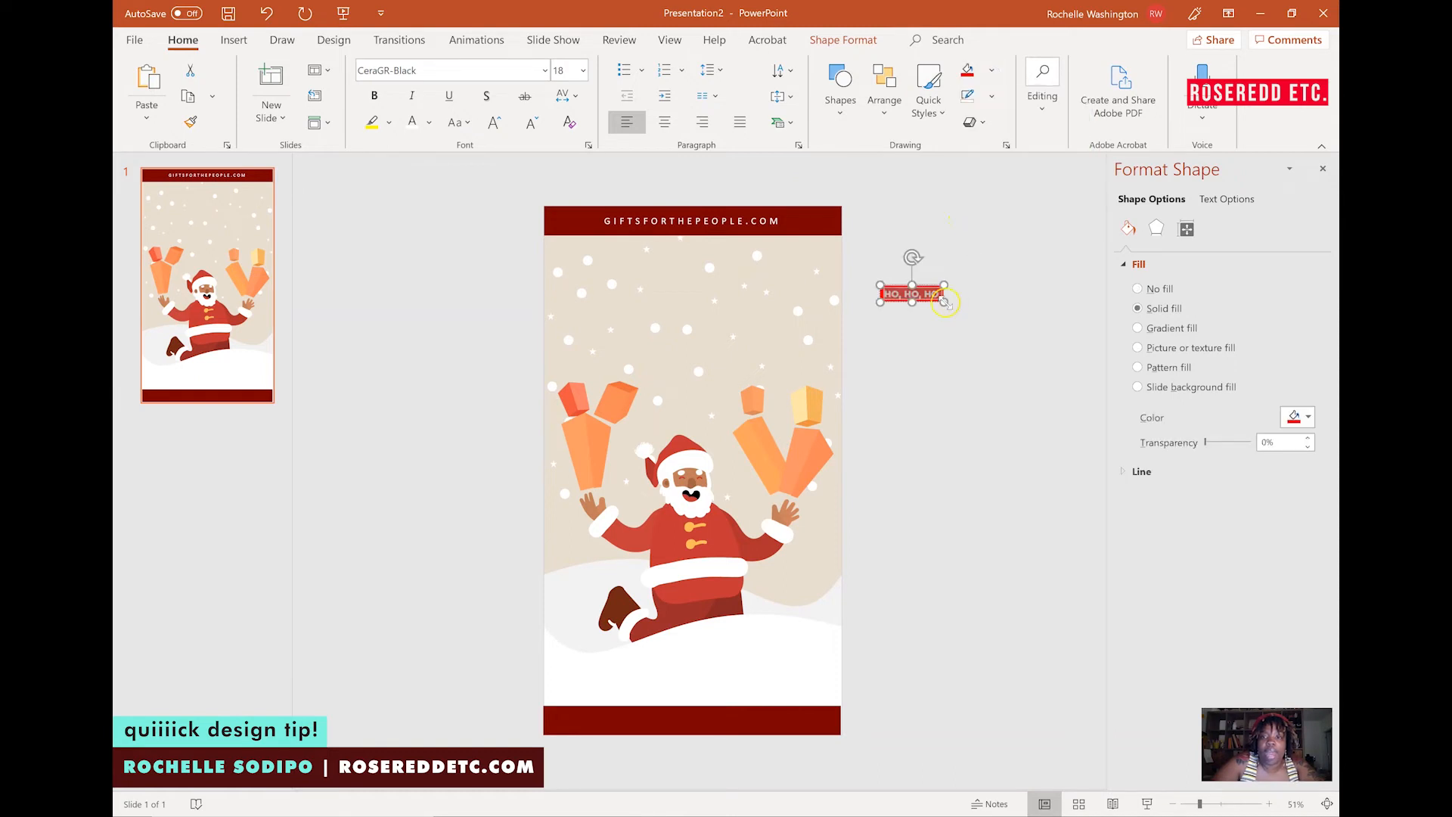
# Increase the HO, HO, HO font size step by step to 54 pt.
pyautogui.click(493, 124)
pyautogui.click(492, 123)
pyautogui.click(492, 123)
pyautogui.click(492, 123)
pyautogui.click(492, 123)
pyautogui.click(492, 124)
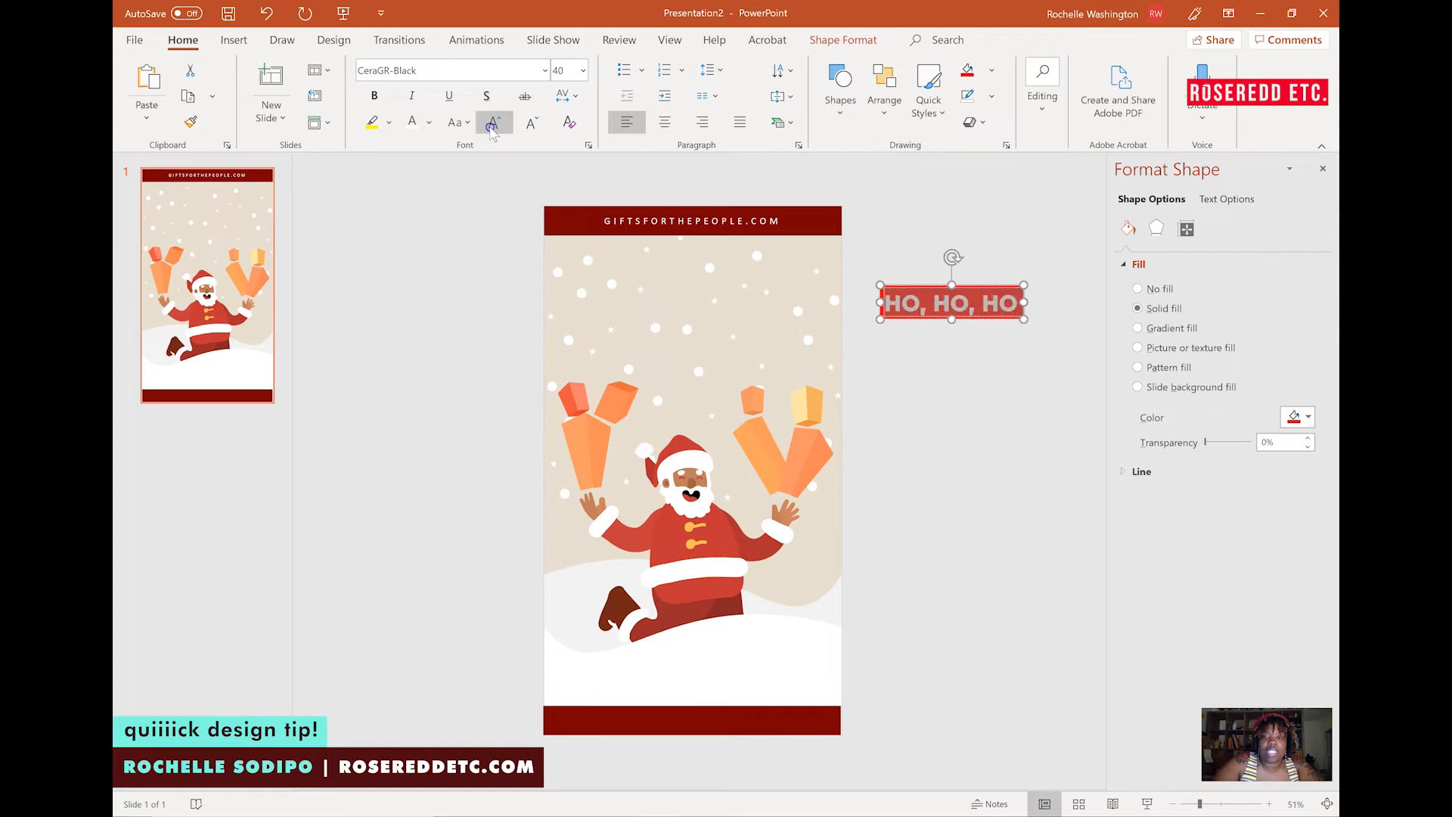
pyautogui.click(493, 124)
pyautogui.click(493, 123)
pyautogui.click(924, 198)
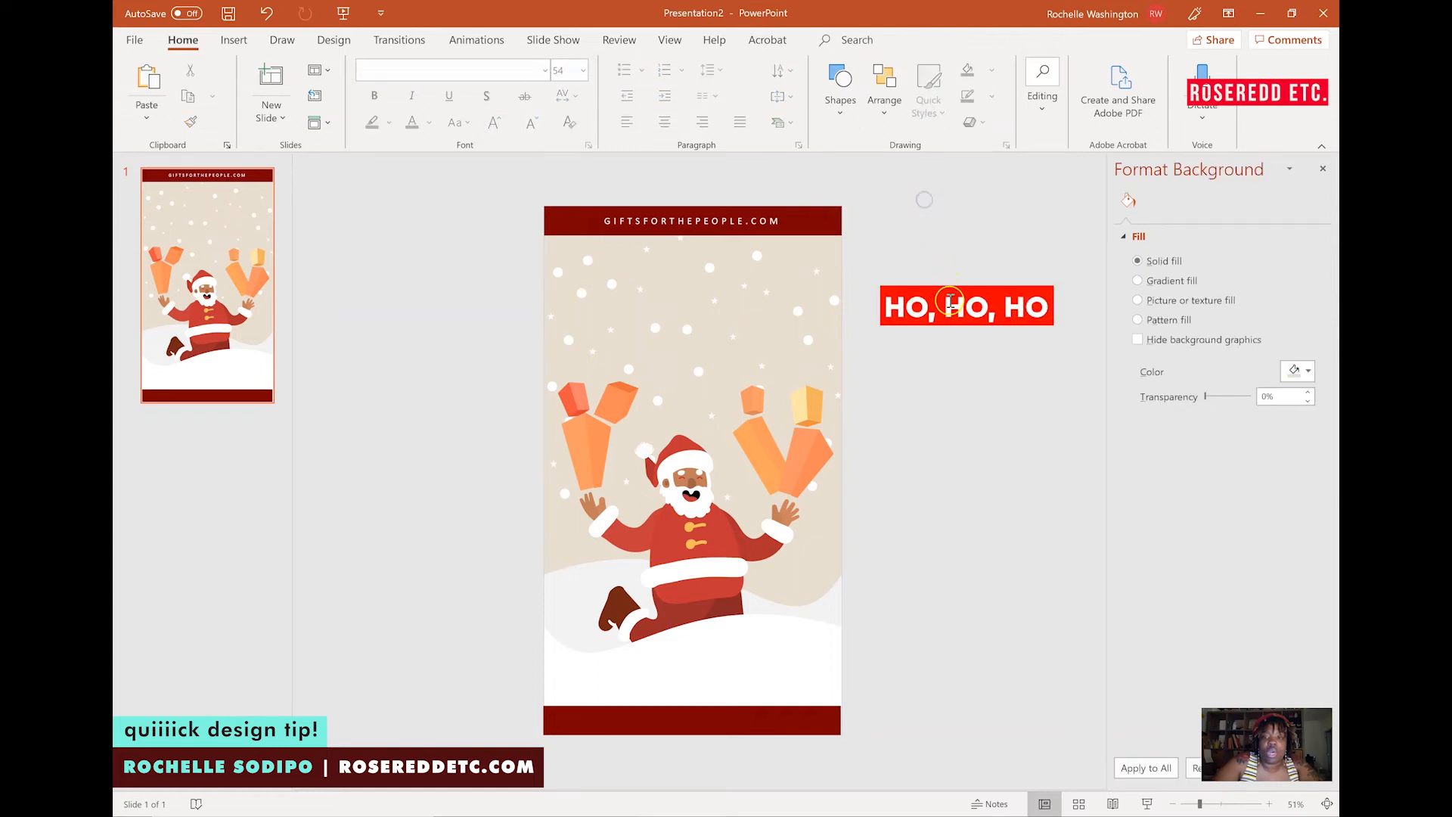
# Move the HO, HO, HO box onto the slide just below the top band, centred.
pyautogui.click(951, 302)
pyautogui.moveTo(945, 283); pyautogui.dragTo(674, 260)
pyautogui.click(616, 284)
pyautogui.click(941, 278)
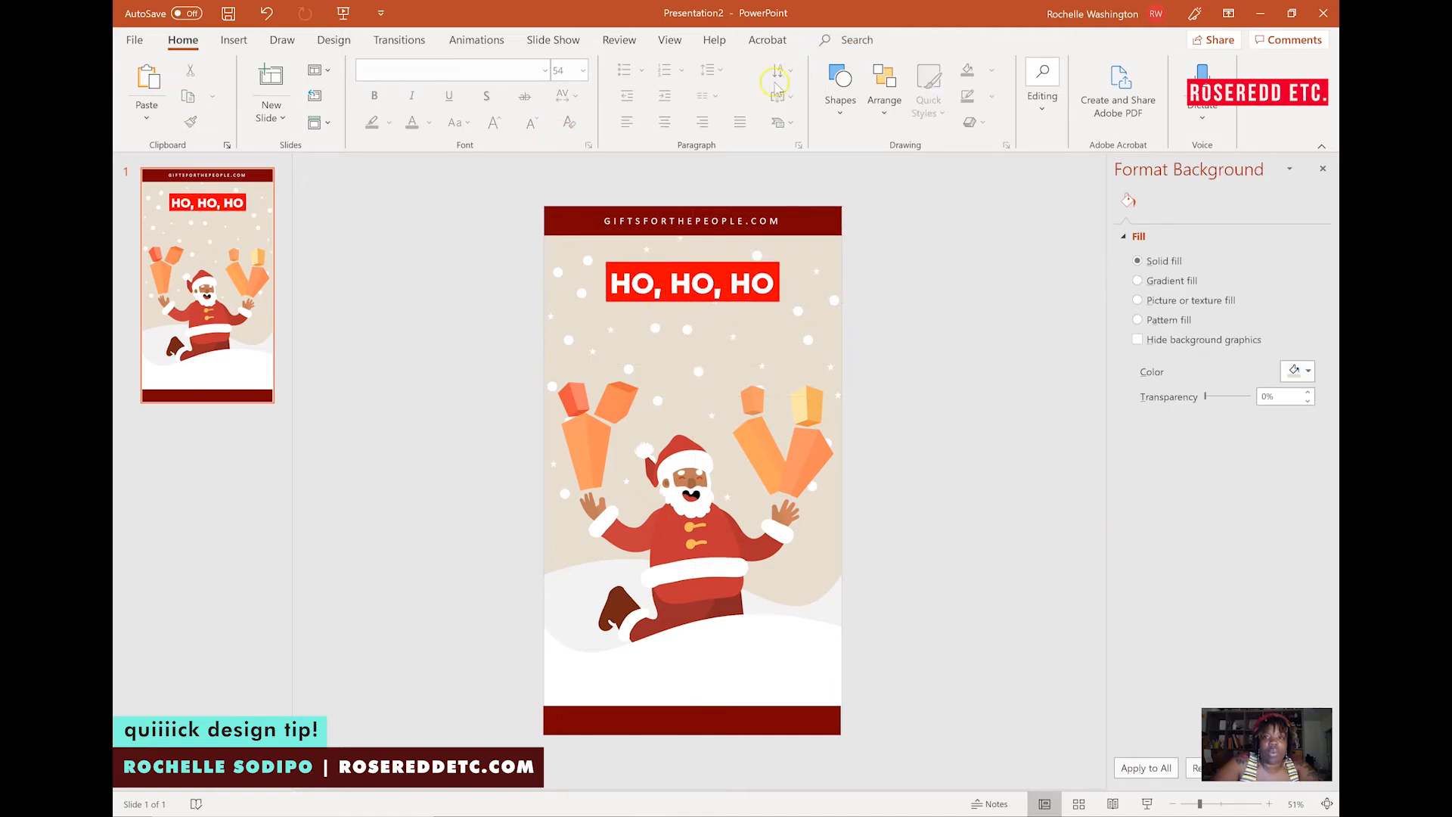
# Insert another text box beside the slide reading "Gifts in Tow!".
pyautogui.click(236, 40)
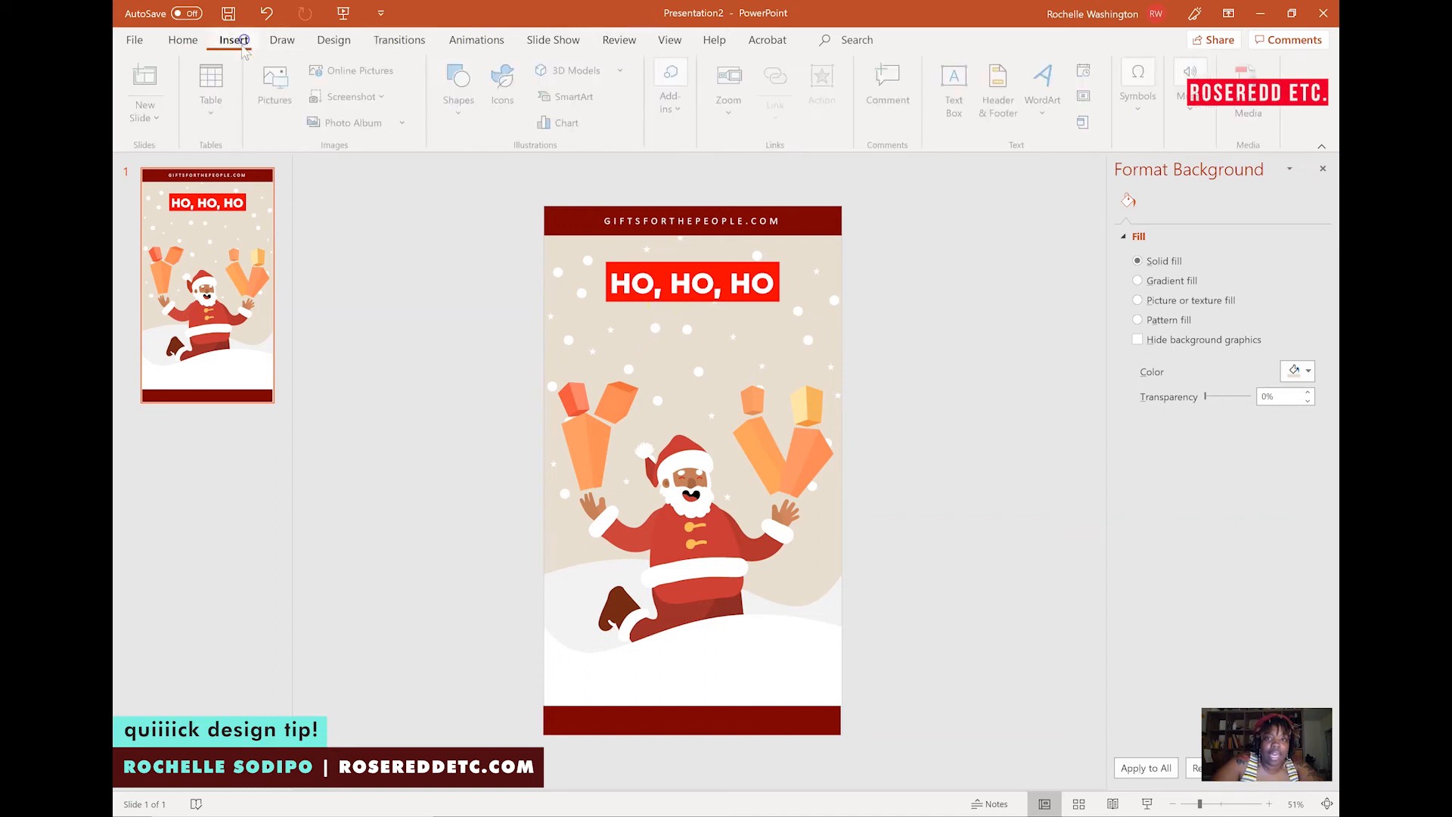
pyautogui.click(956, 84)
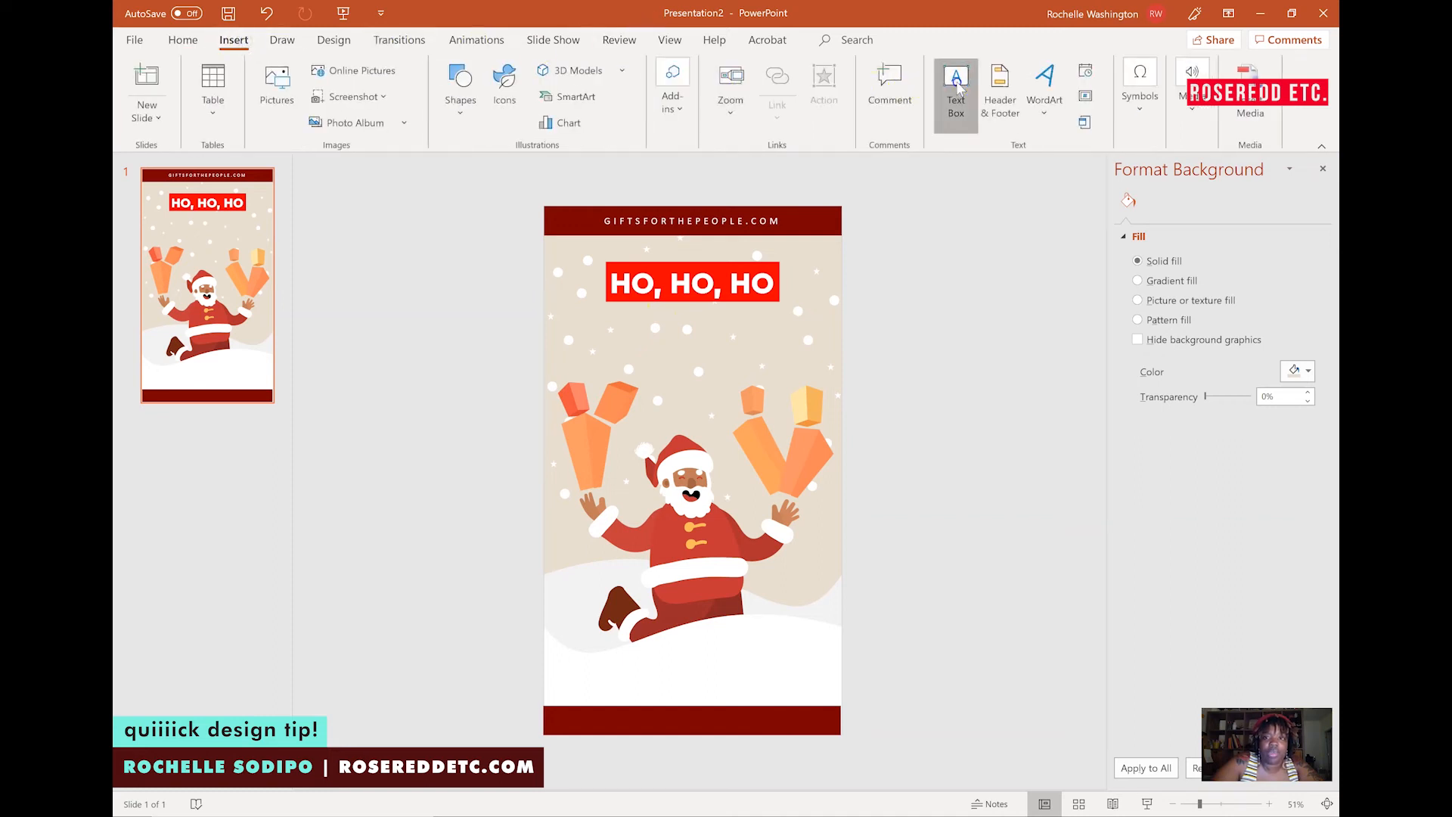
pyautogui.click(879, 293)
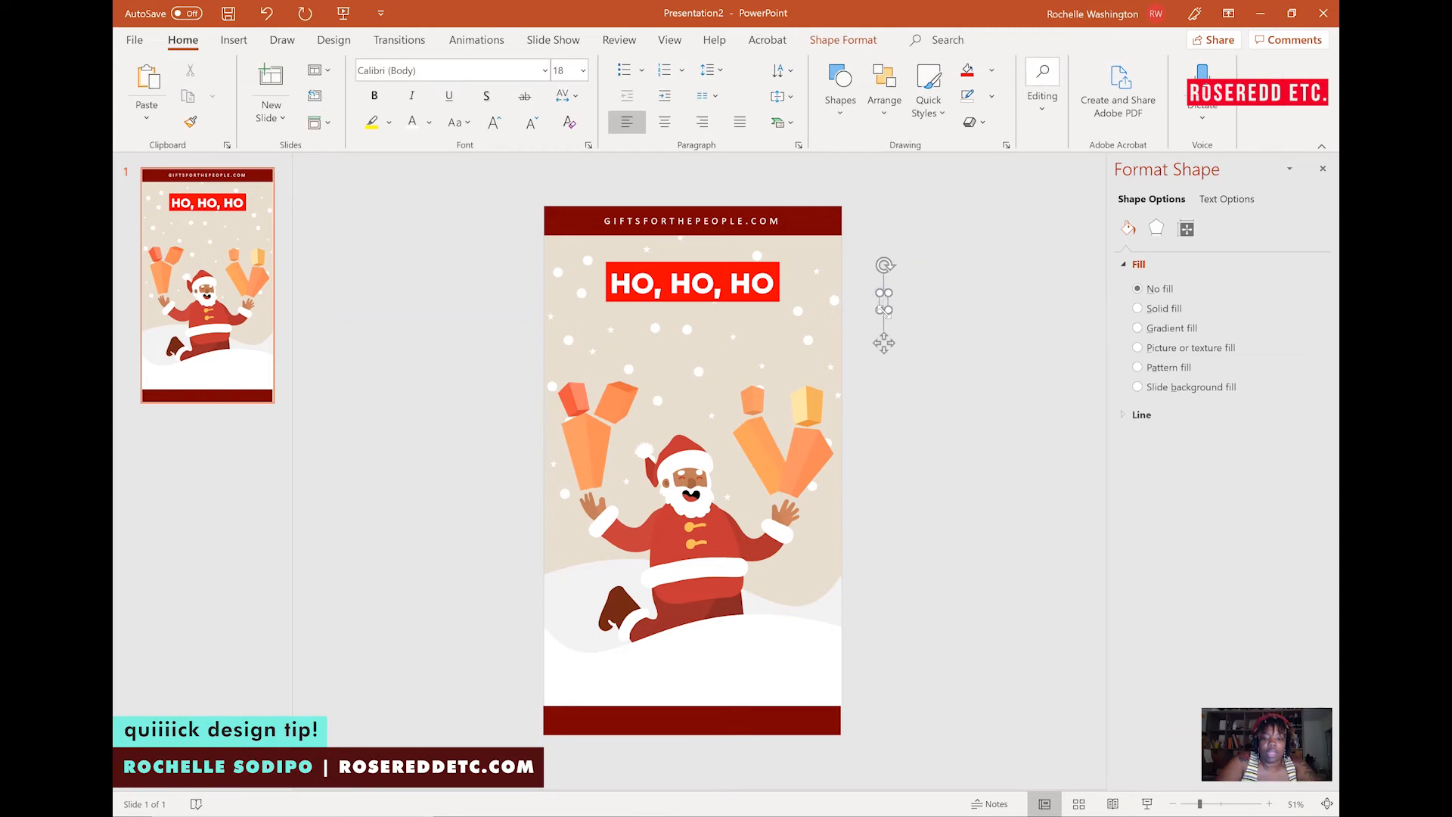
pyautogui.moveTo(887, 313); pyautogui.dragTo(904, 310)
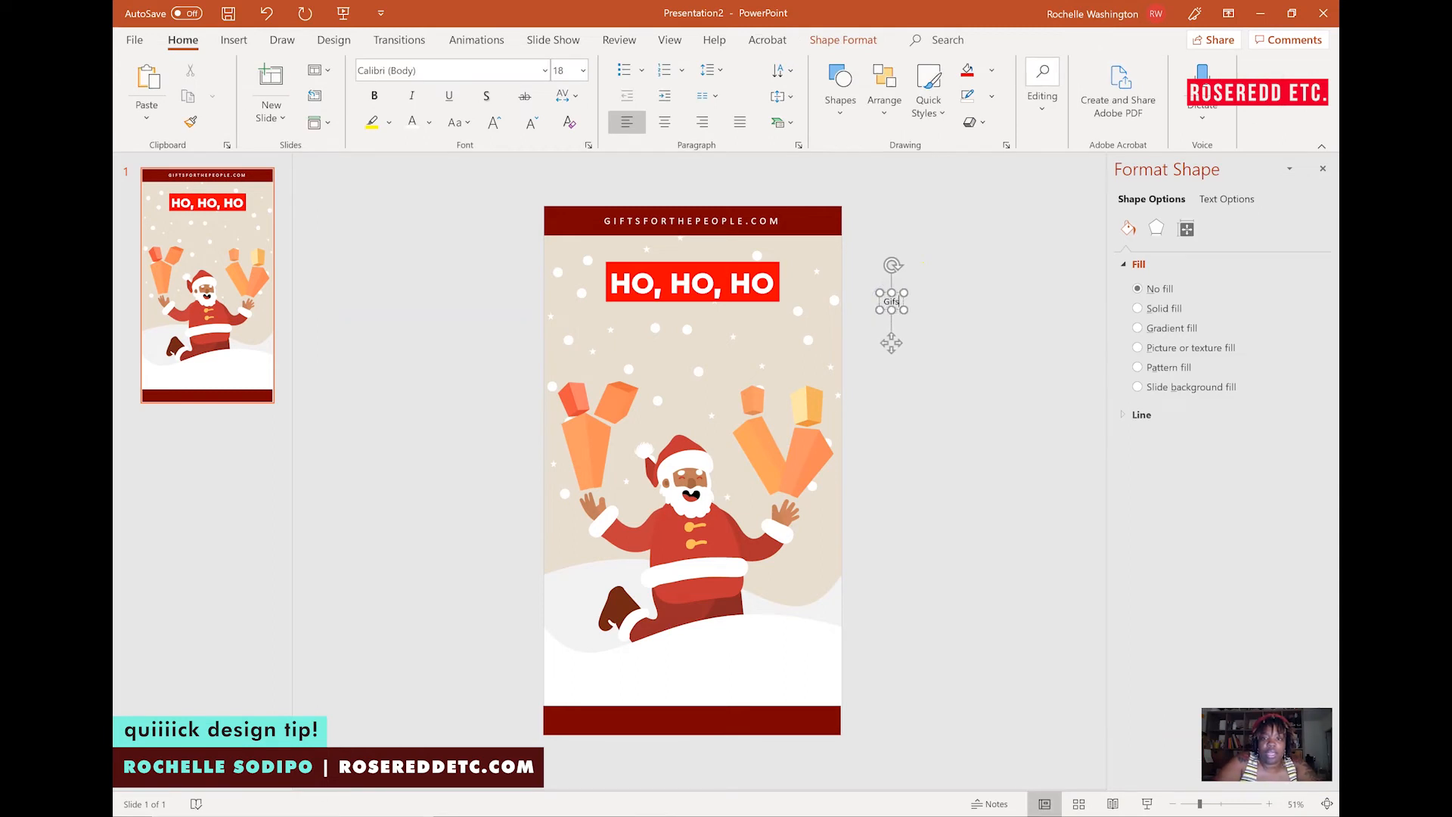
pyautogui.write('s in Tow')
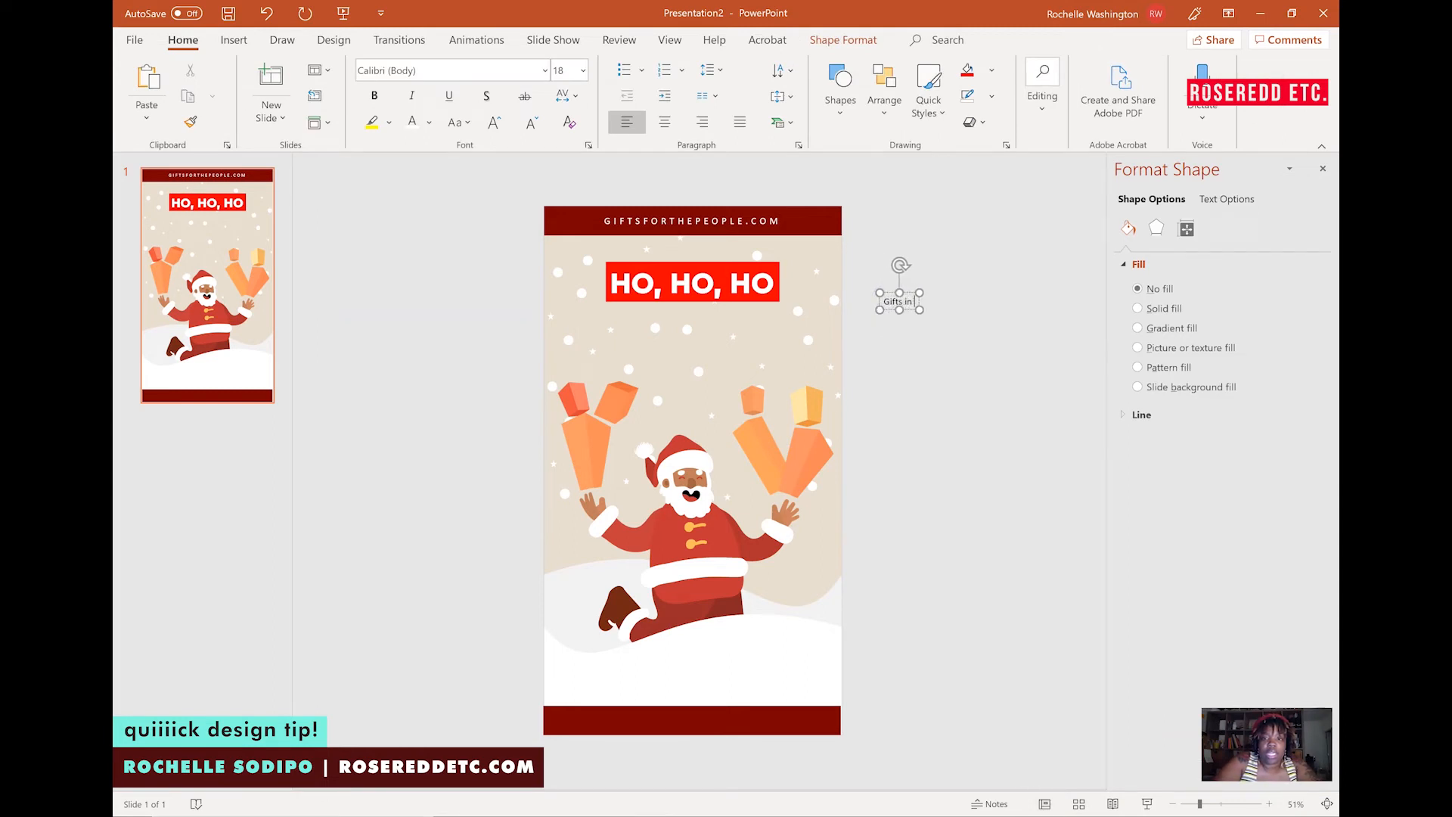
# Set the Gifts in Tow! text's font to Times New Roman.
pyautogui.hotkey('ctrl', 'a')
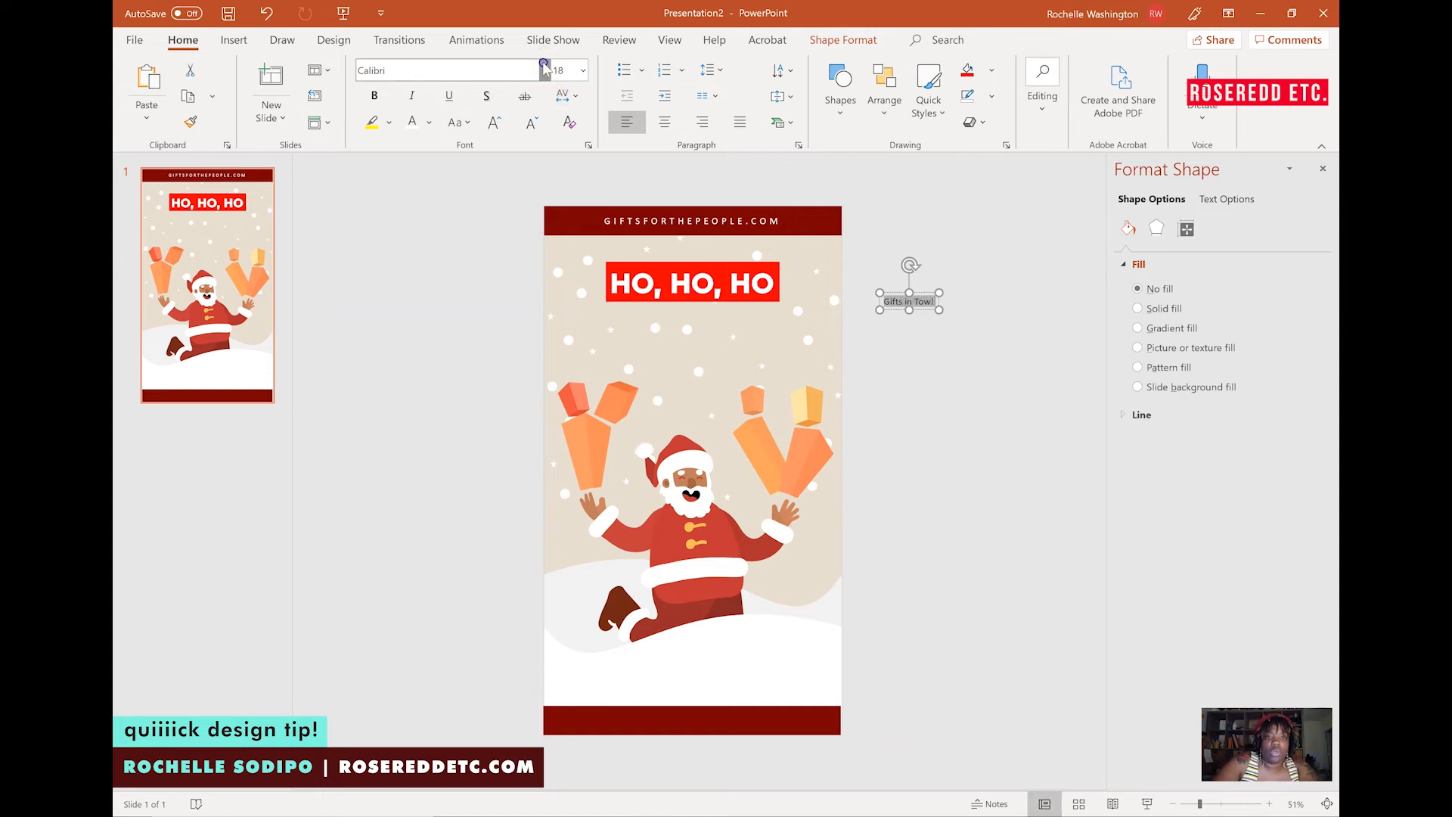
pyautogui.click(545, 67)
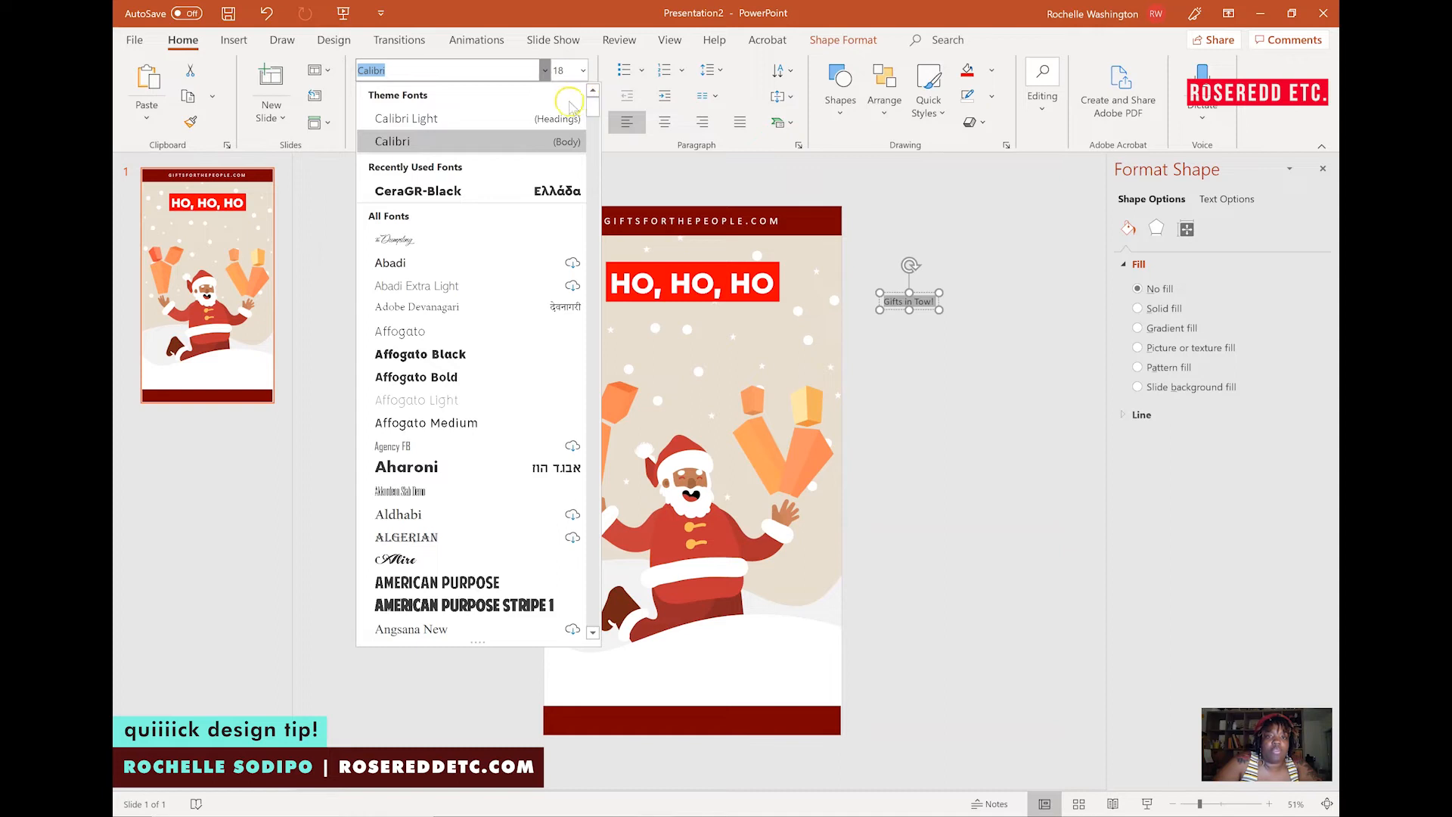
pyautogui.moveTo(590, 106); pyautogui.dragTo(583, 578)
pyautogui.click(497, 257)
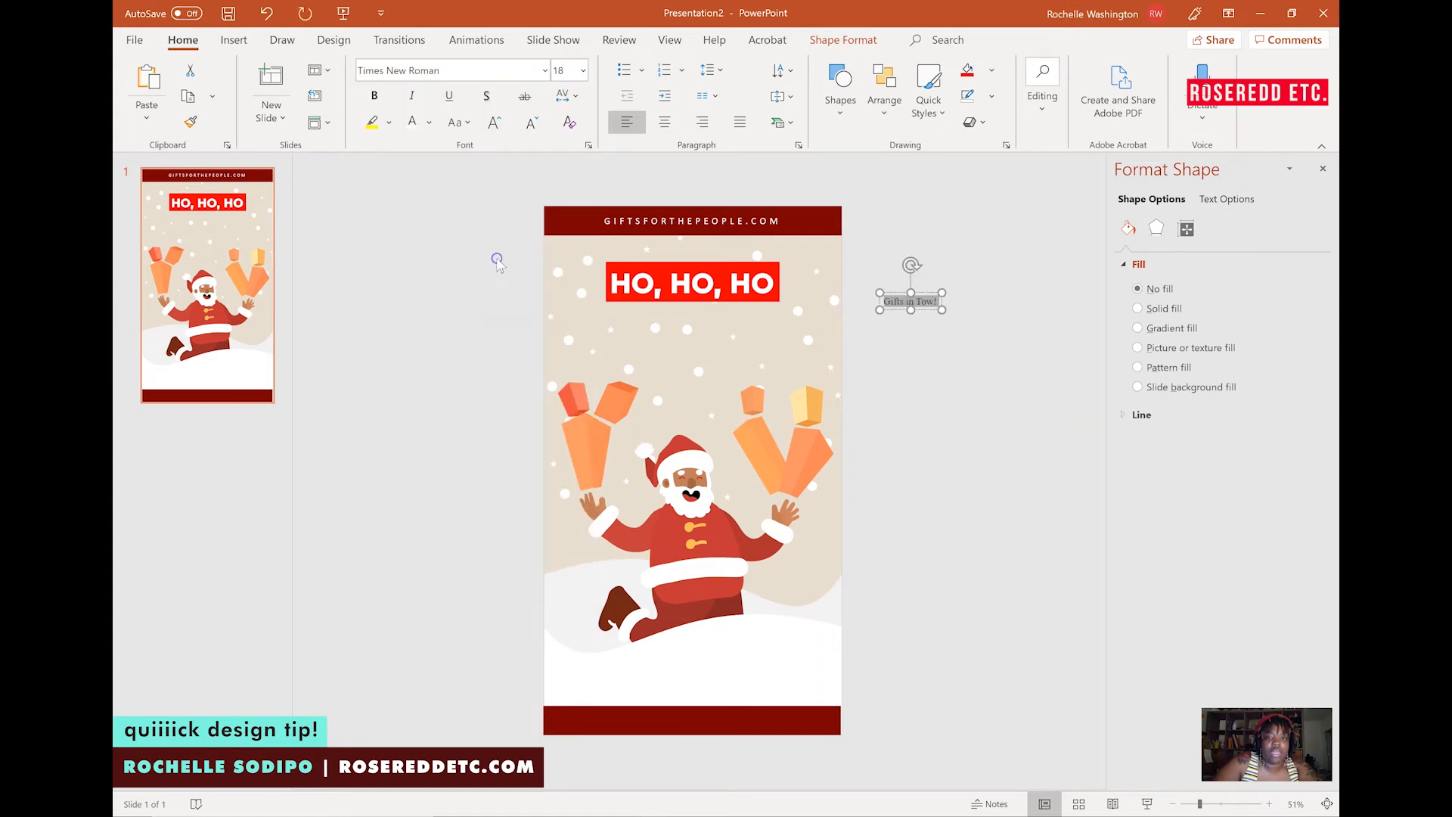
# Make the Gifts in Tow! text bold and italic and increase its size to 66 pt.
pyautogui.click(375, 96)
pyautogui.click(412, 96)
pyautogui.click(494, 123)
pyautogui.click(494, 123)
pyautogui.click(494, 123)
pyautogui.click(494, 123)
pyautogui.click(494, 122)
pyautogui.click(494, 123)
pyautogui.click(494, 122)
pyautogui.click(494, 122)
pyautogui.click(494, 123)
pyautogui.click(494, 123)
pyautogui.click(494, 122)
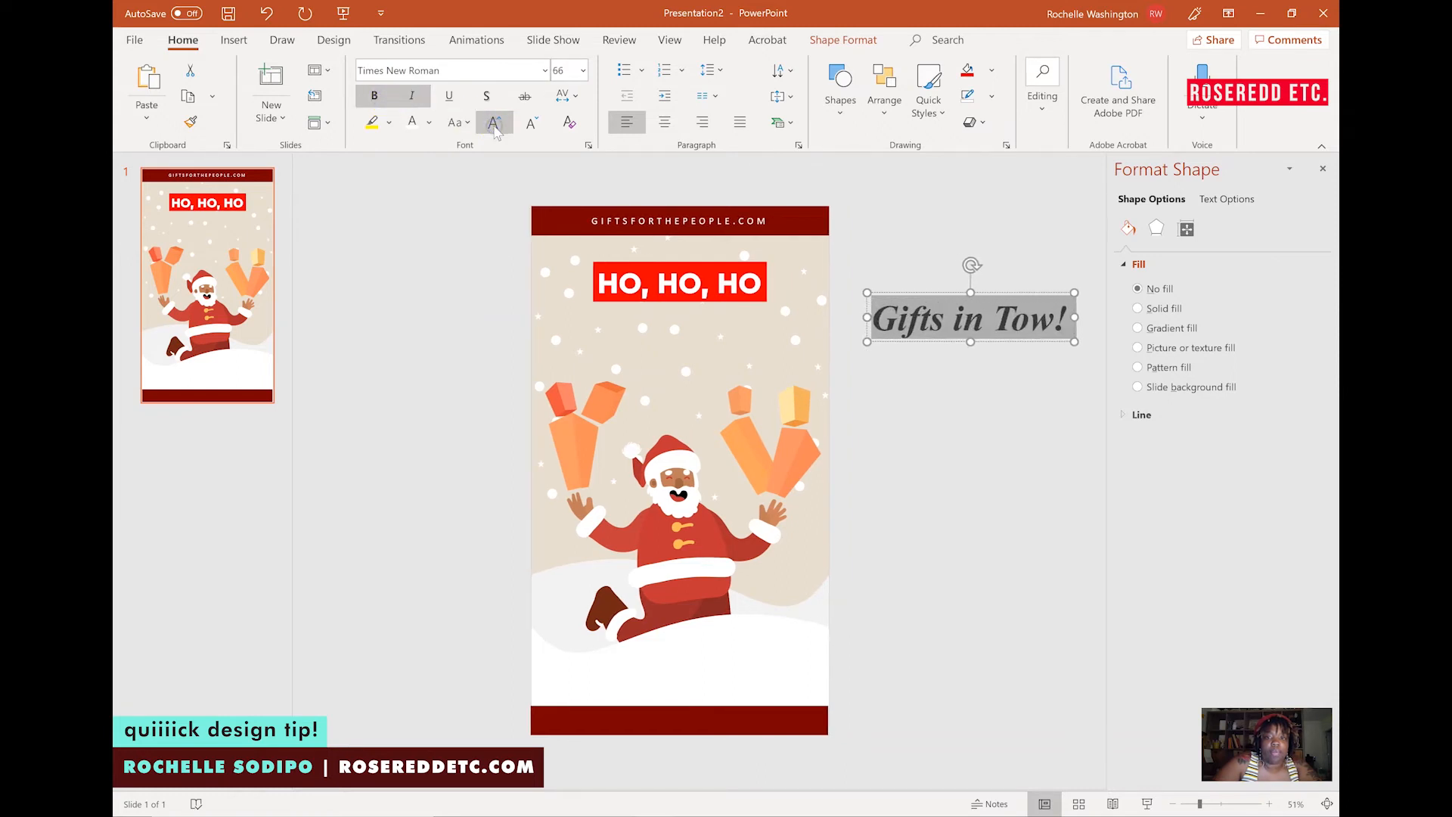
# Move the Gifts in Tow! text onto the slide directly below the HO, HO, HO box.
pyautogui.moveTo(991, 295); pyautogui.dragTo(697, 293)
pyautogui.click(919, 322)
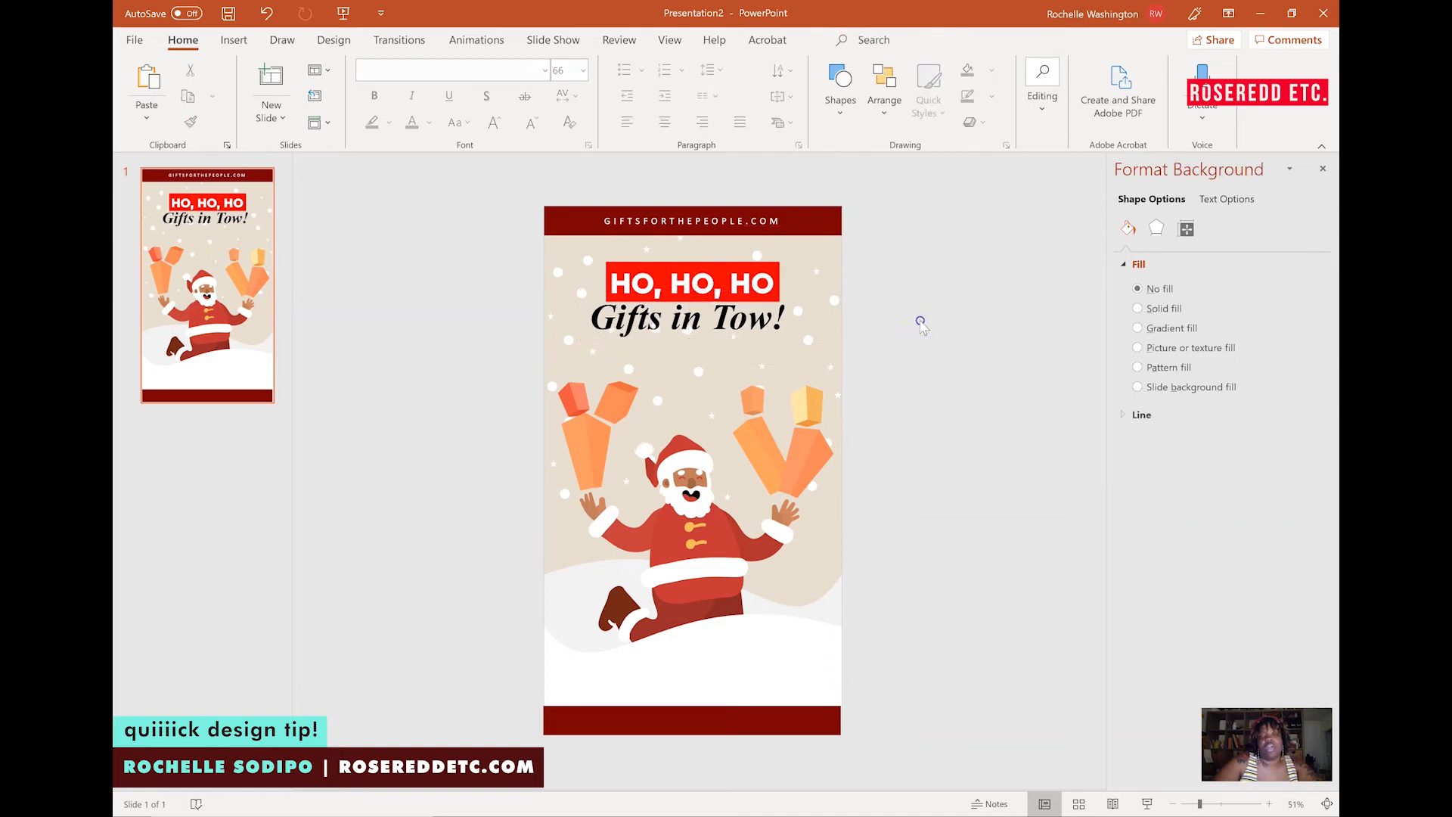